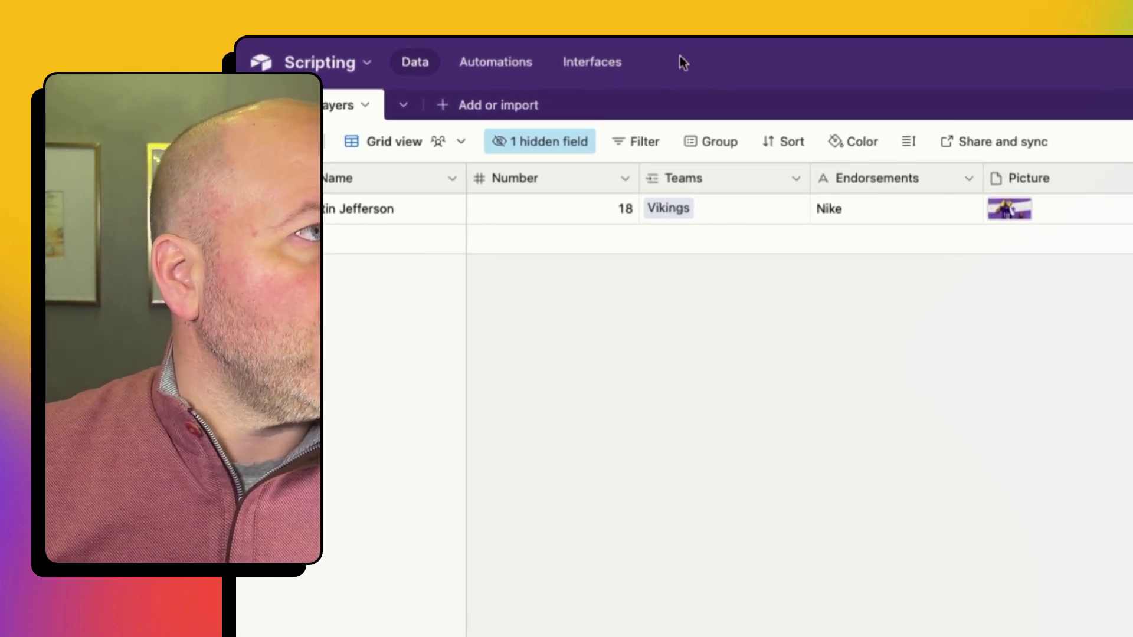
Start a new interface named 'Players' with a person icon
left_click(590, 63)
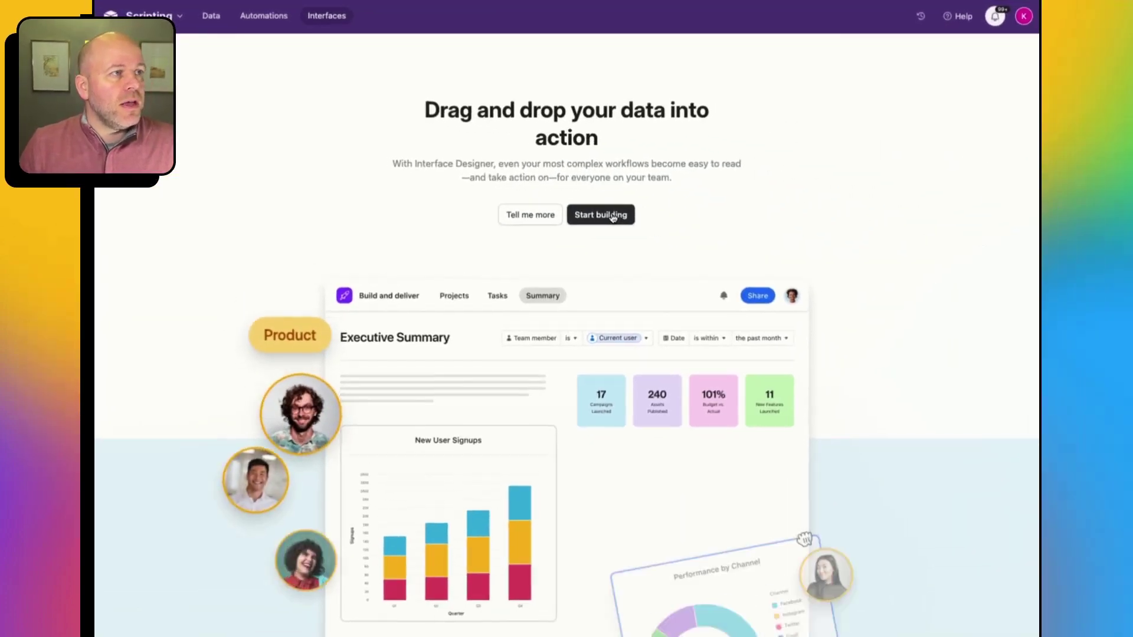
left_click(612, 216)
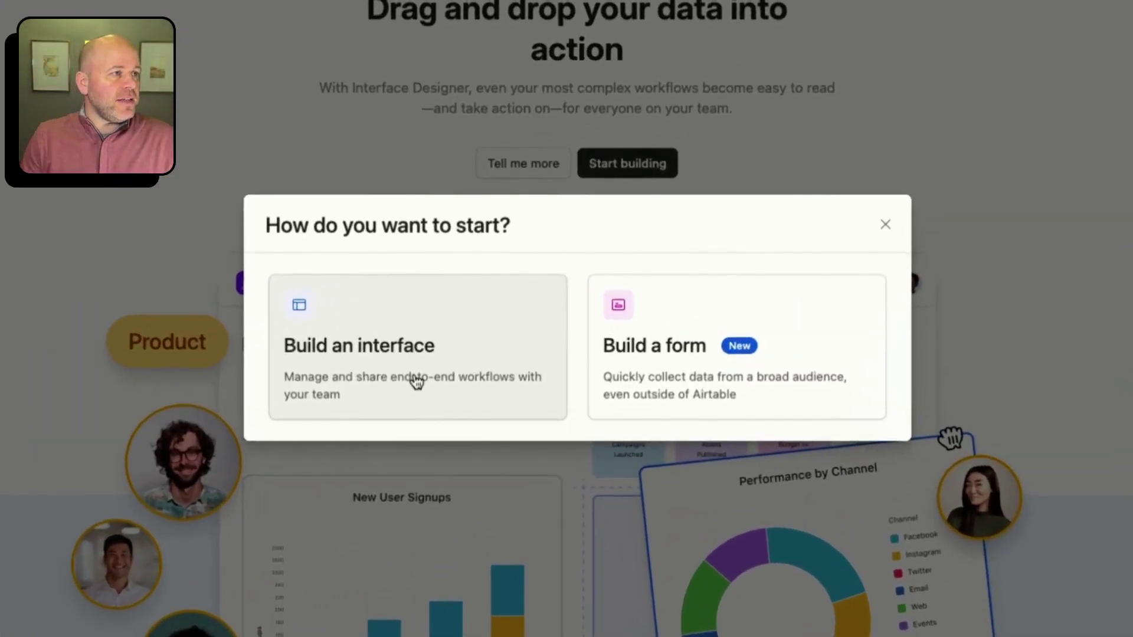
left_click(459, 362)
double_click(490, 244)
type("Players")
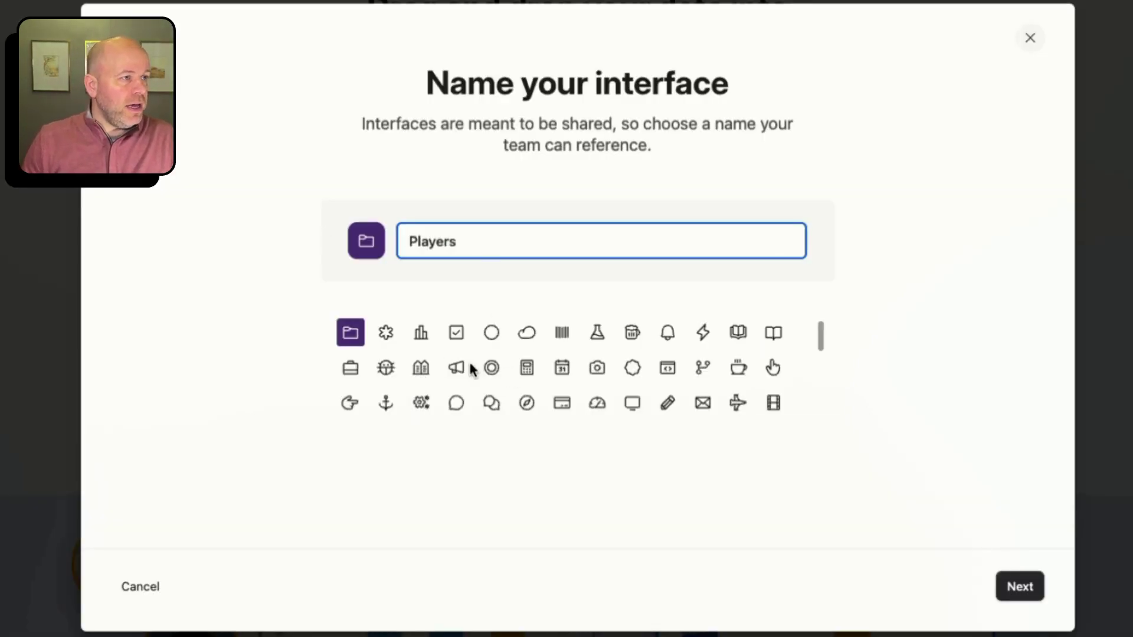
scroll(624, 396, "down", 10)
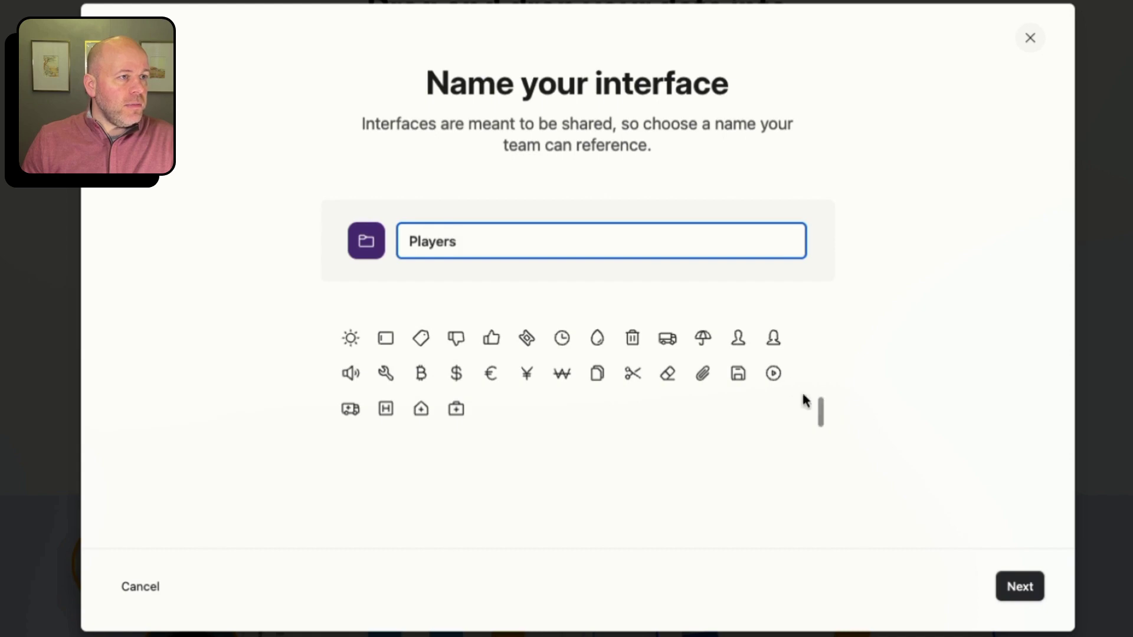
left_click(738, 339)
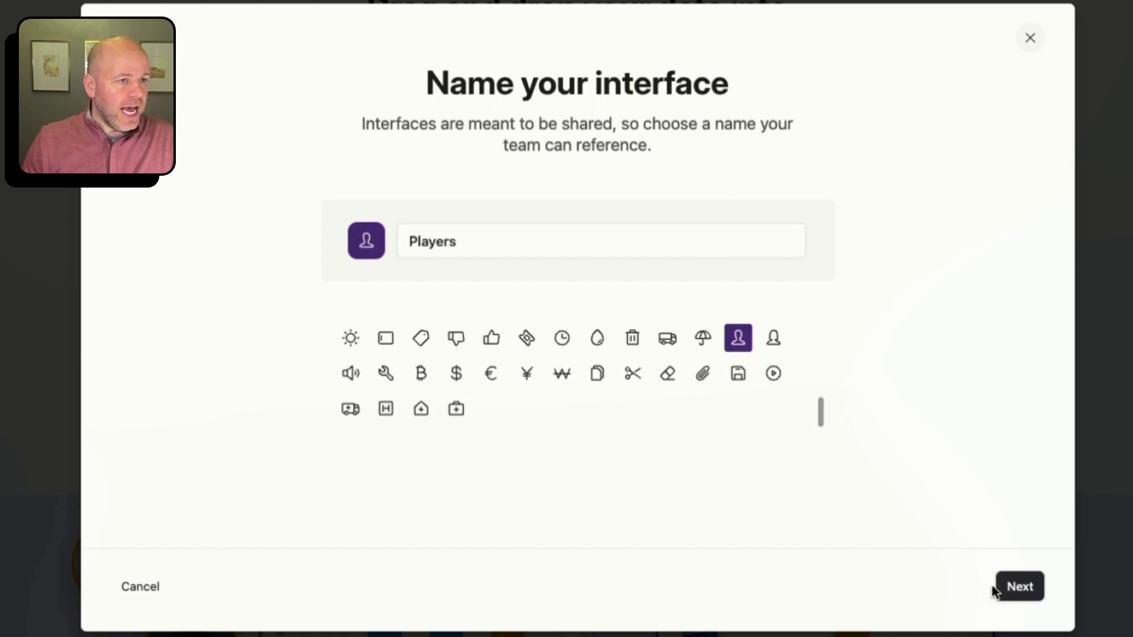
Choose the Record review layout for the Players interface
left_click(1034, 590)
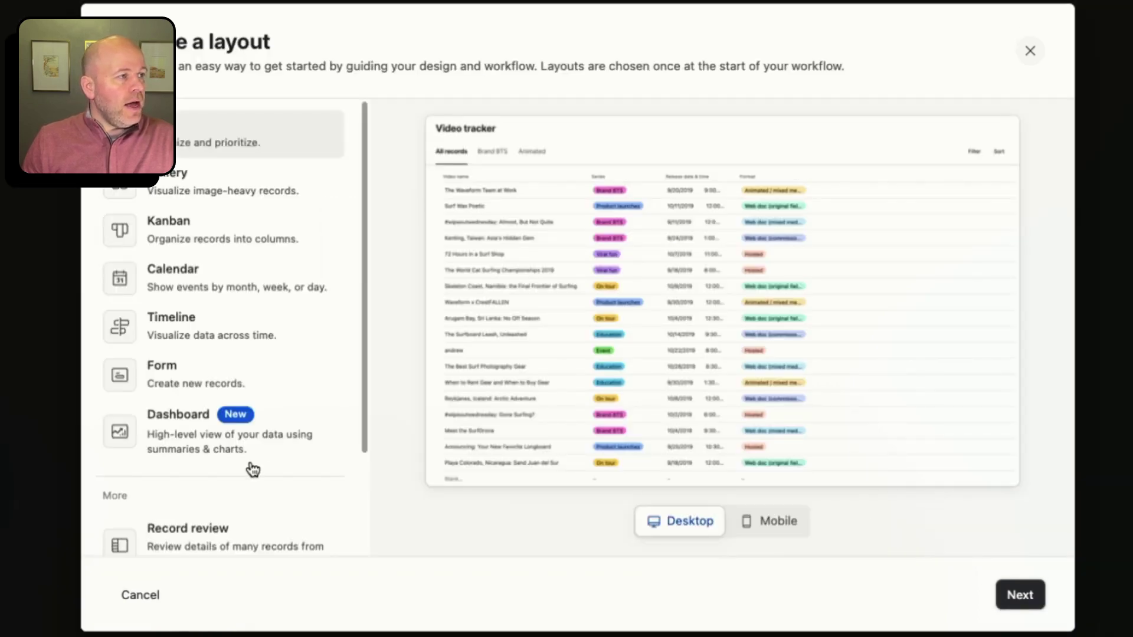
scroll(250, 467, "down", 2)
scroll(202, 531, "down", 3)
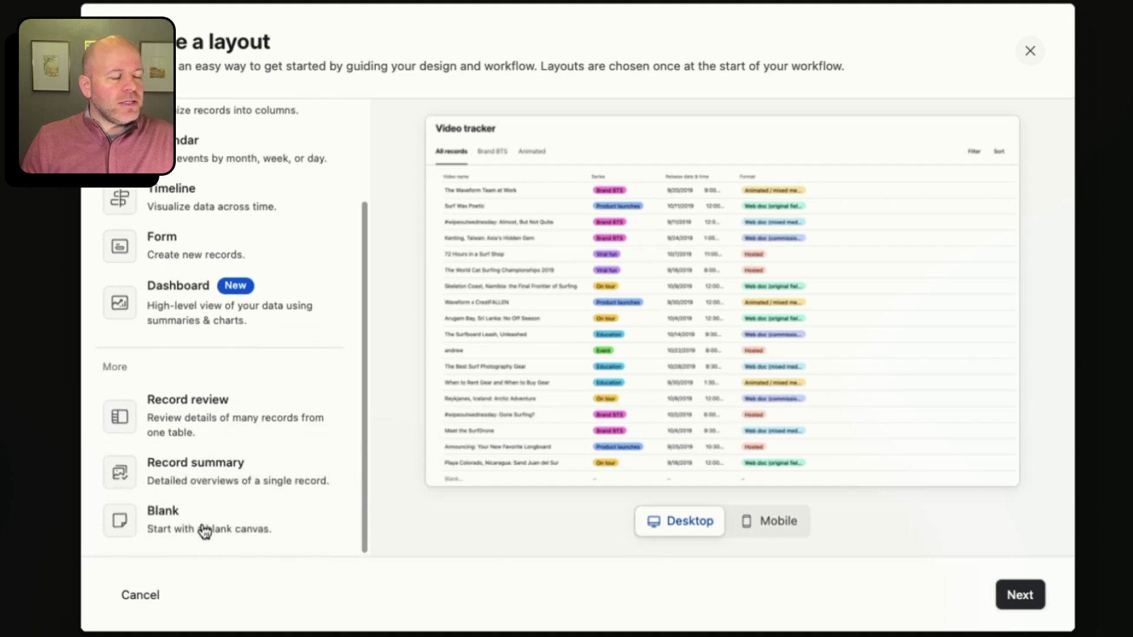
left_click(211, 424)
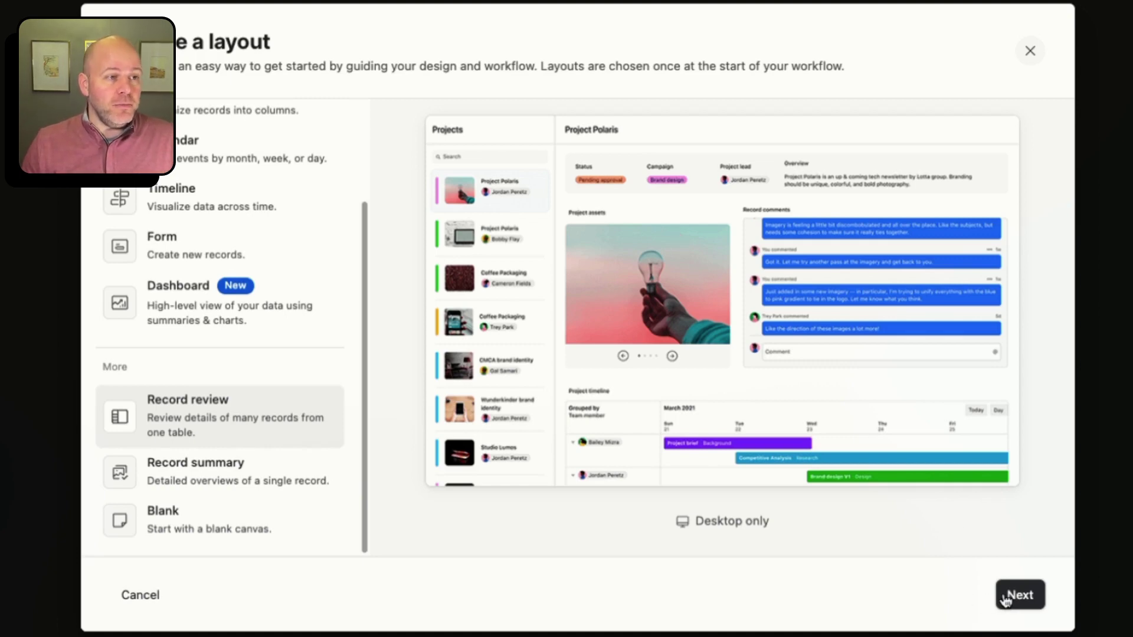
left_click(1005, 597)
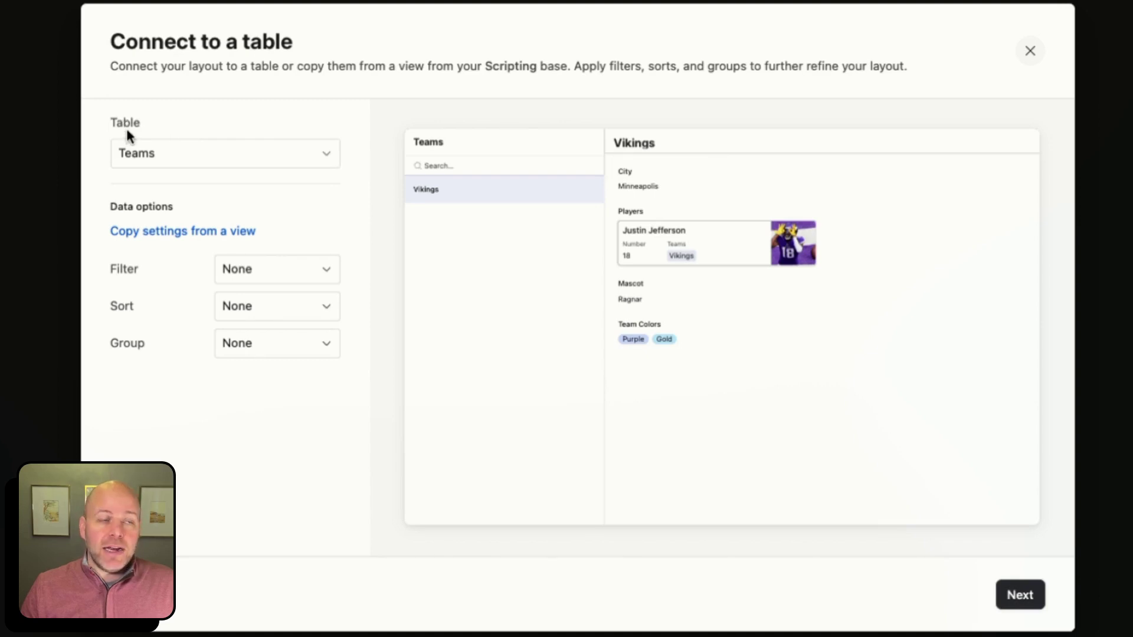
Connect the layout to the Players table and move on to element selection
left_click(132, 154)
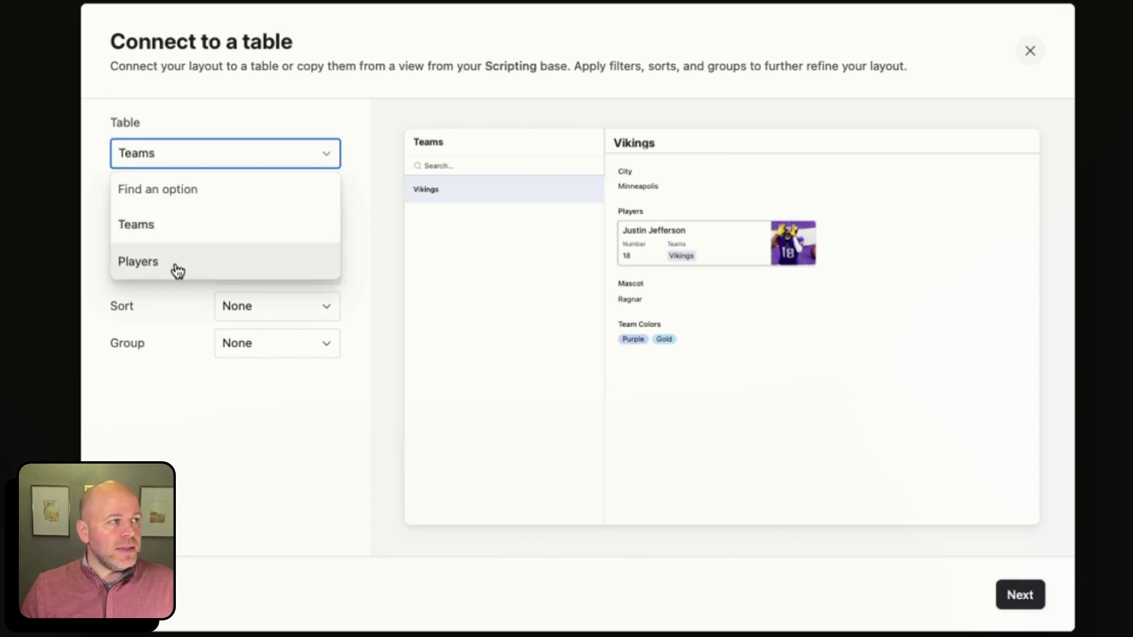
left_click(176, 266)
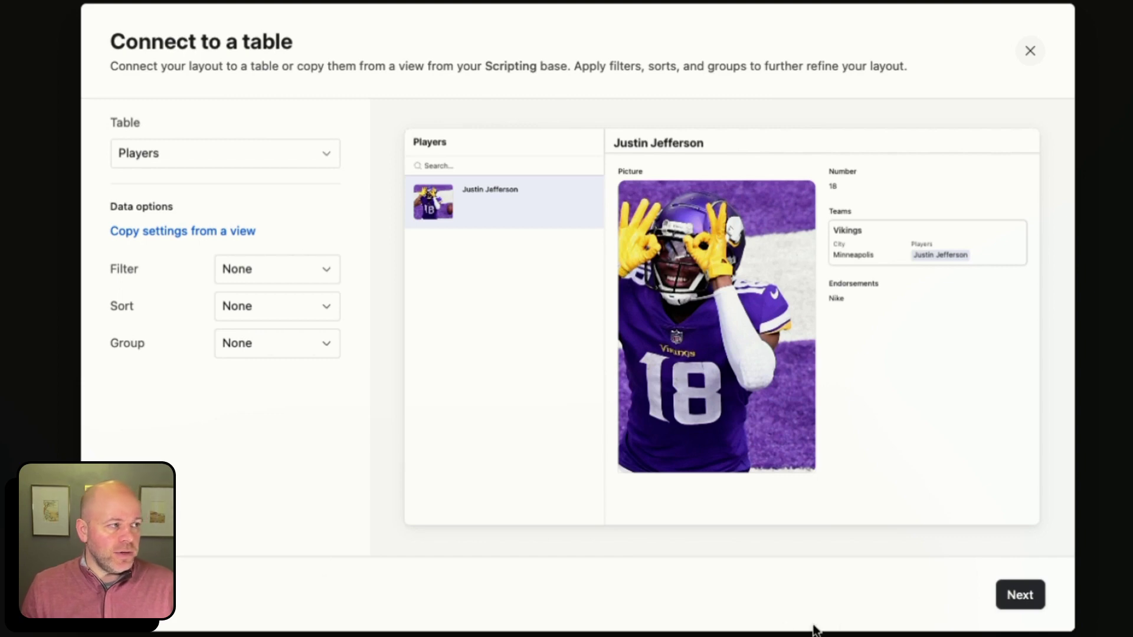
left_click(1013, 596)
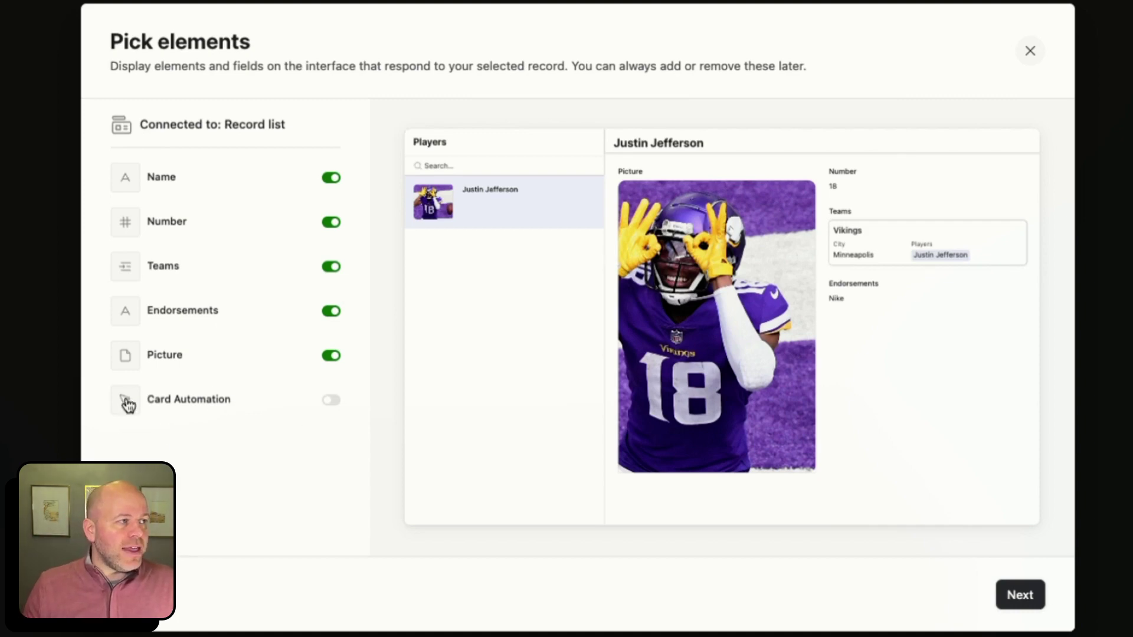
Include the Card Automation field and name the page 'Player Review'
left_click(331, 404)
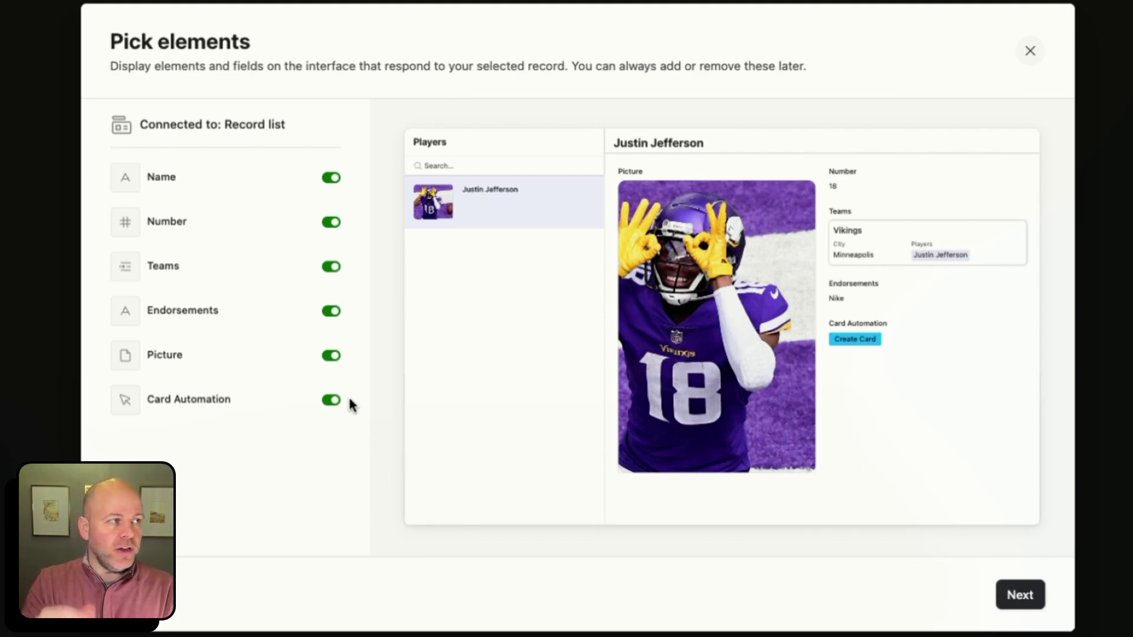
left_click(1011, 599)
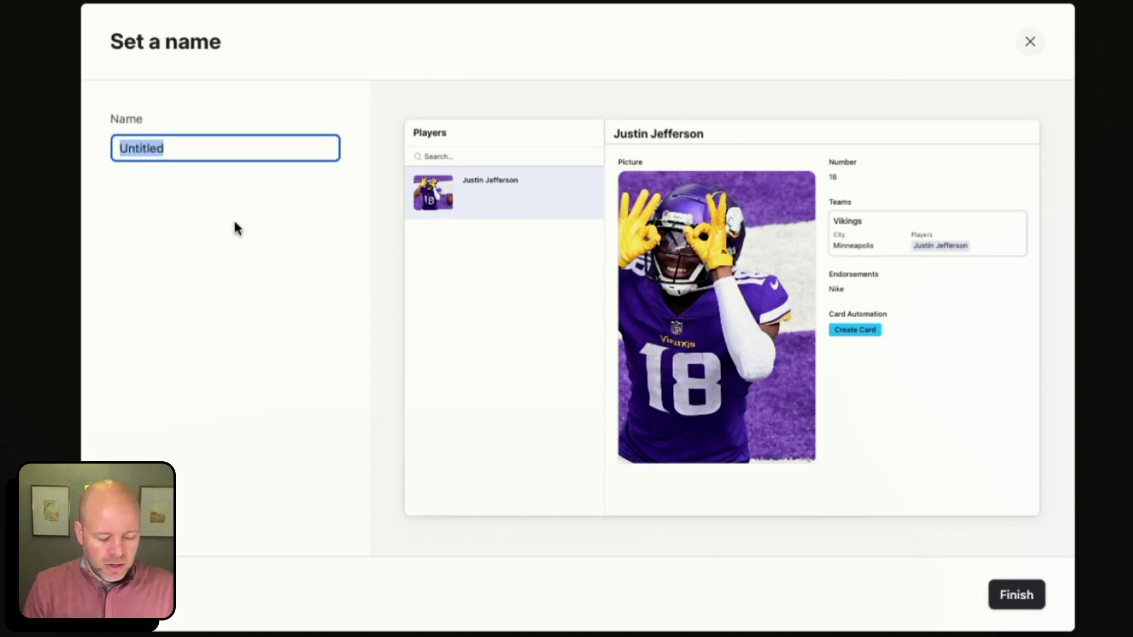
type("Play")
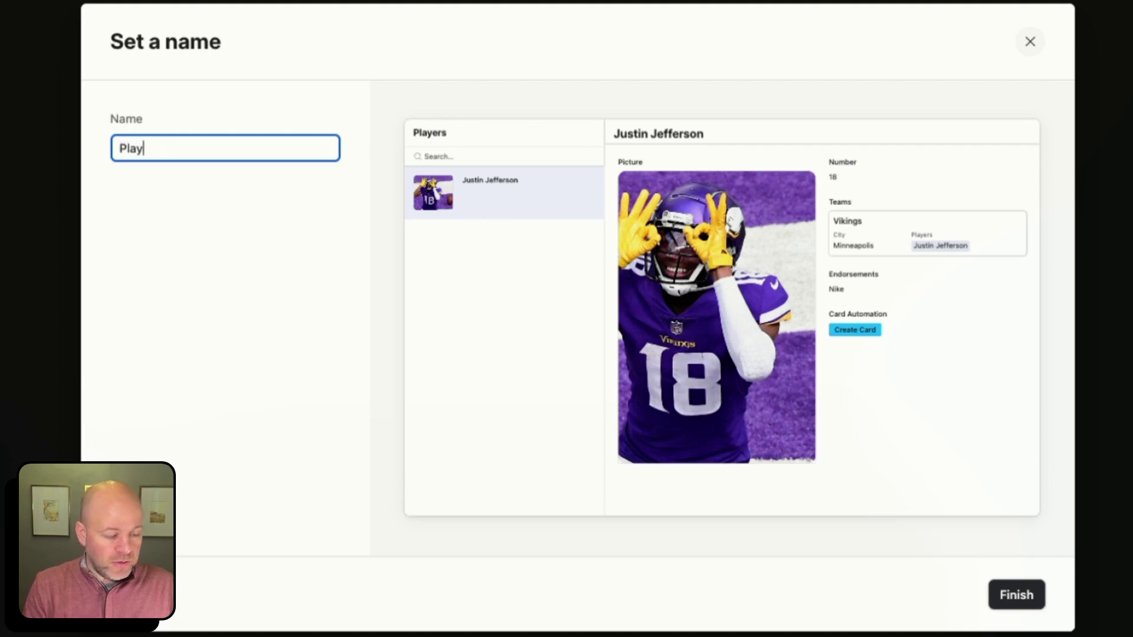
type("er Review")
key("Return")
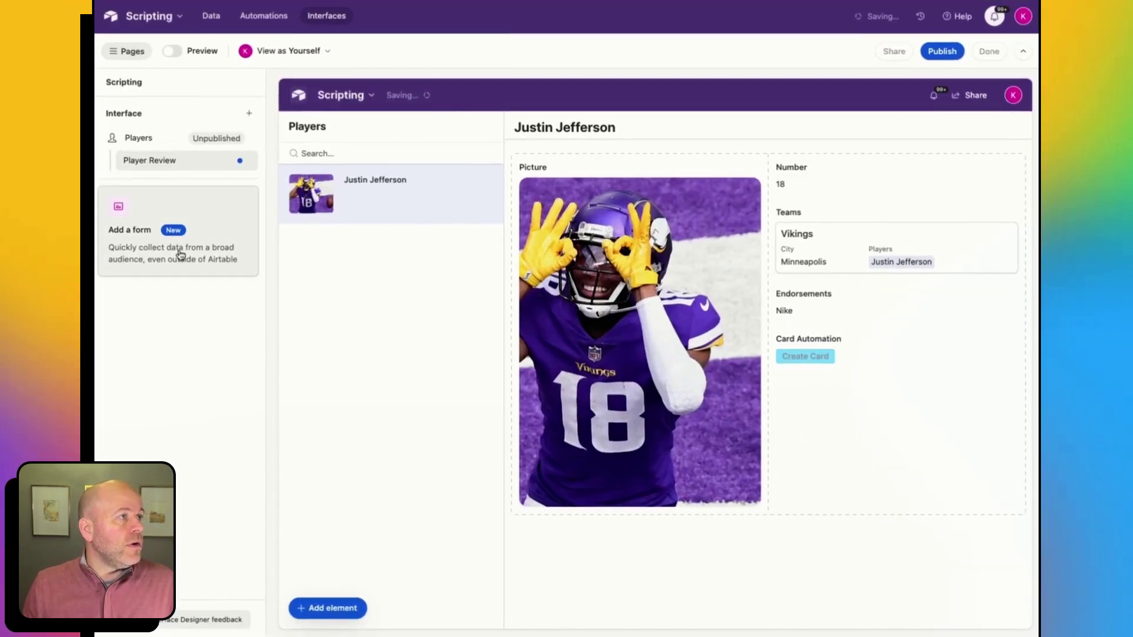
Shorten the Picture element and make the Number field editable
left_click(702, 452)
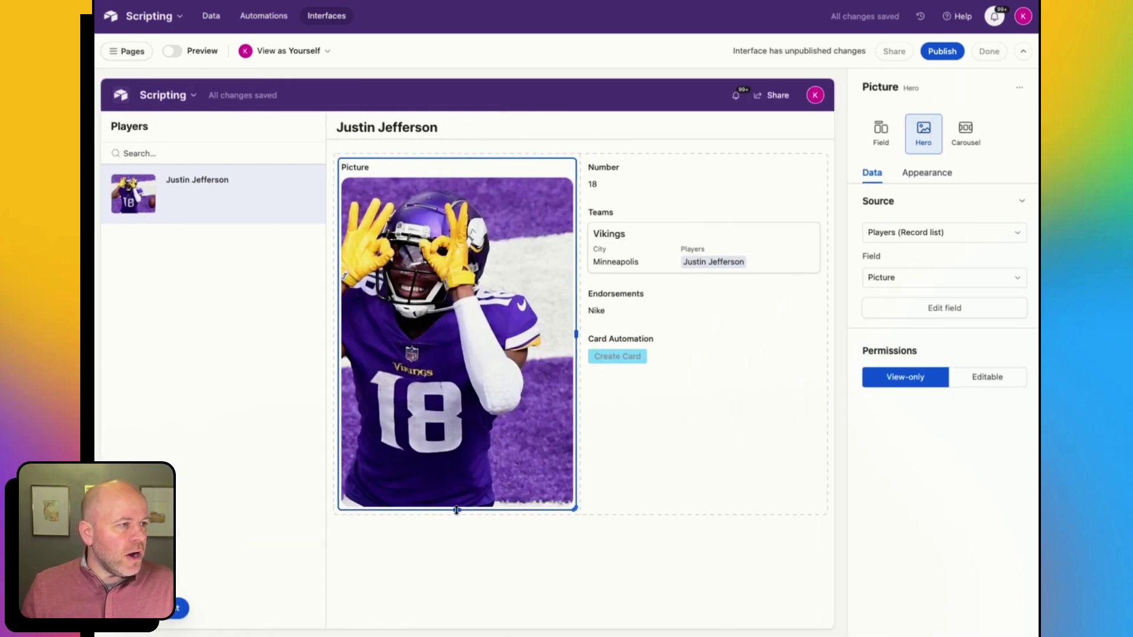
left_click_drag(458, 511, 455, 380)
left_click(620, 176)
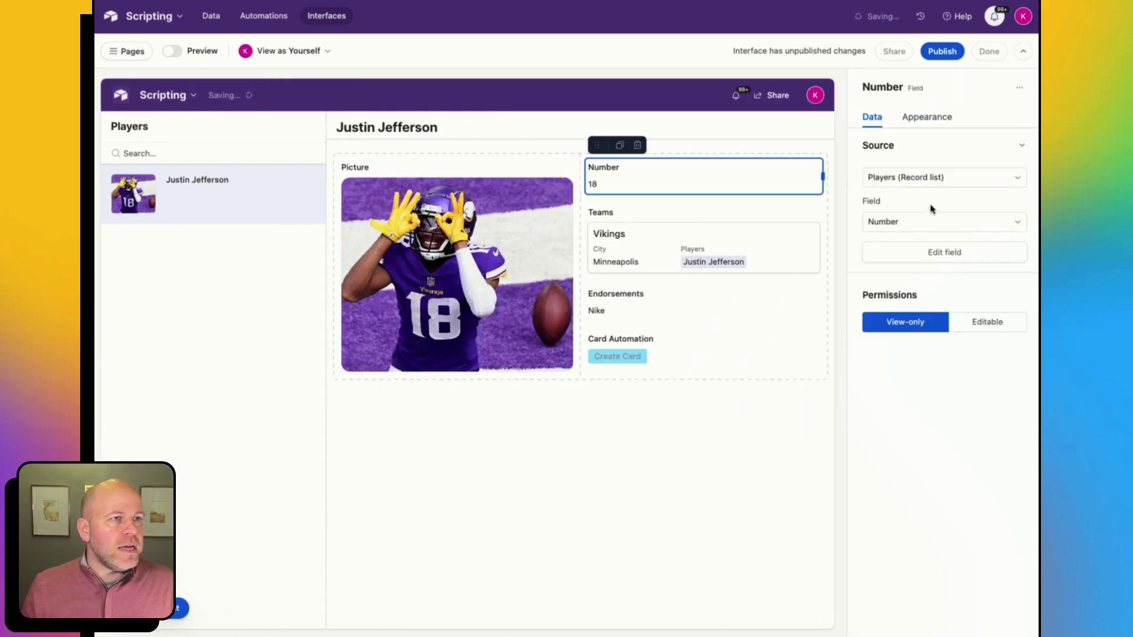
left_click(984, 322)
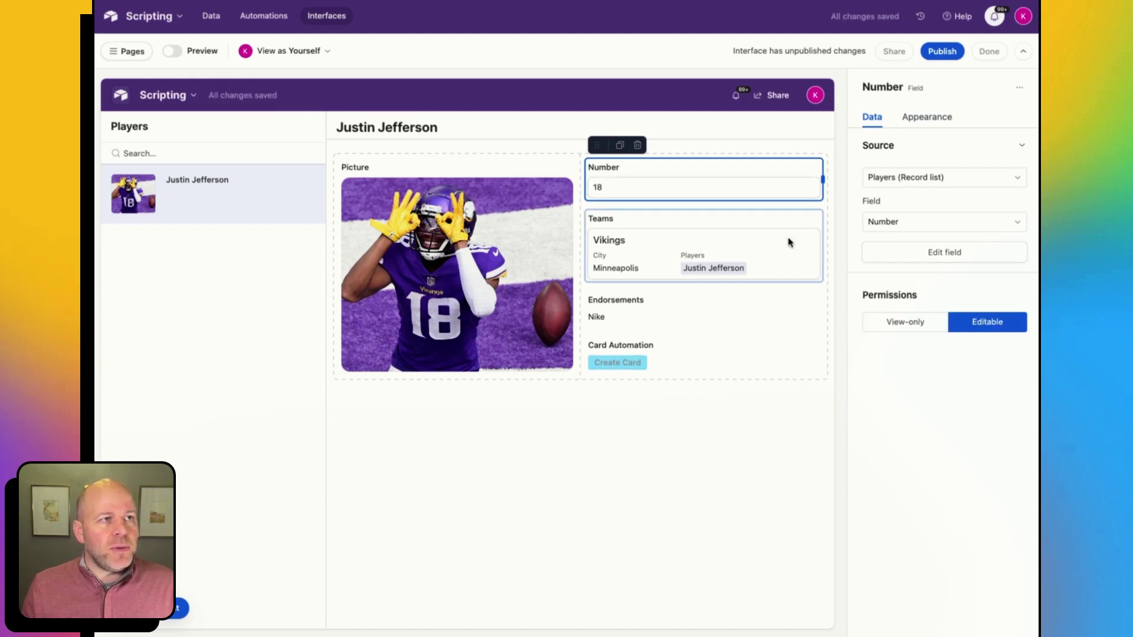
Show Teams as pills with link/unlink allowed, make Endorsements editable, delete Card Automation
left_click(791, 242)
left_click(879, 140)
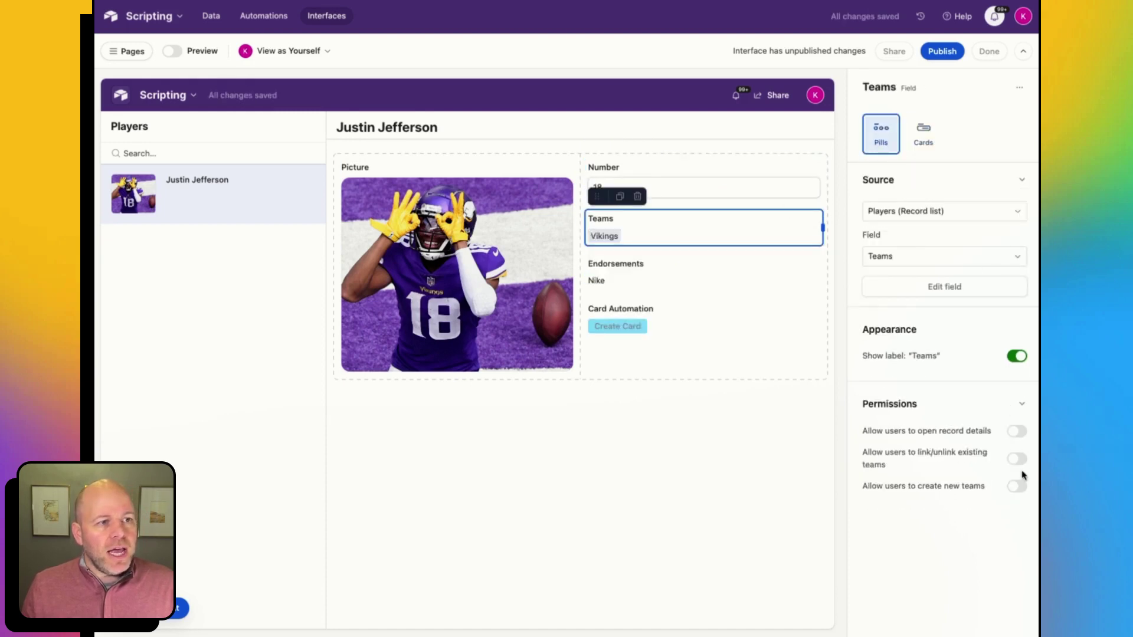
left_click(1017, 458)
left_click(741, 292)
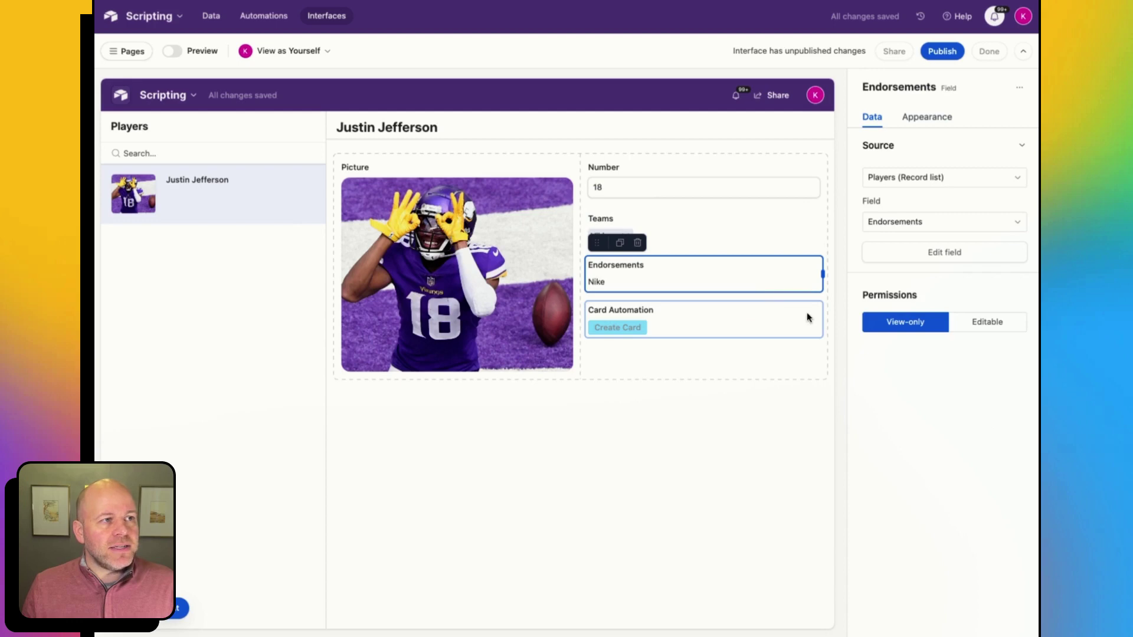
left_click(997, 327)
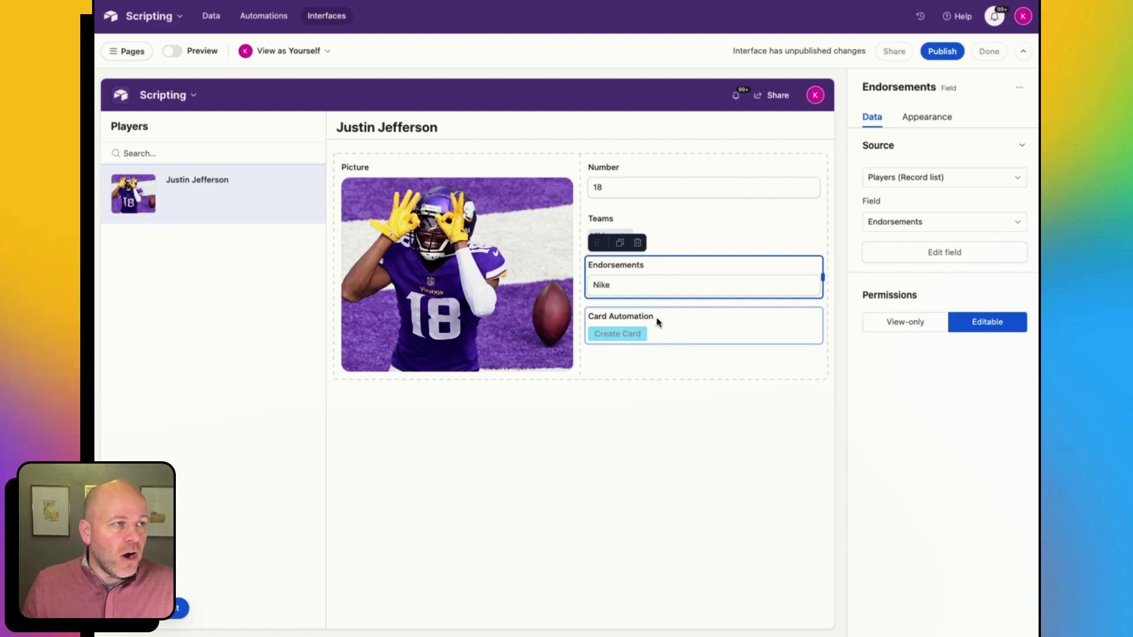
left_click(673, 329)
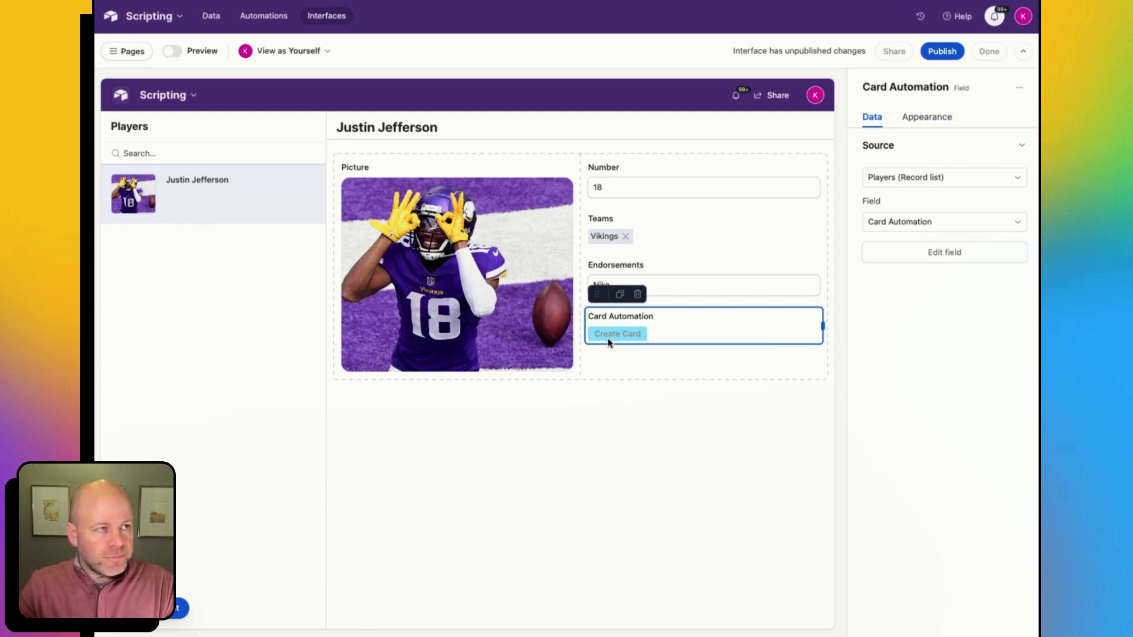
left_click(637, 293)
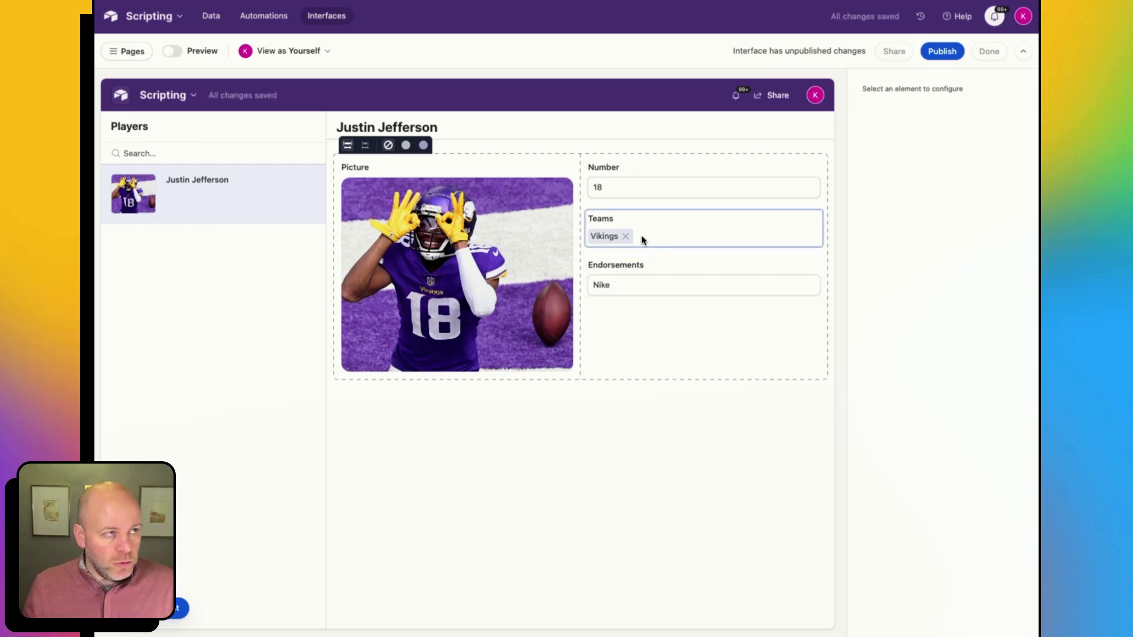
Make the Picture editable and add the Name field to the record details
left_click(519, 304)
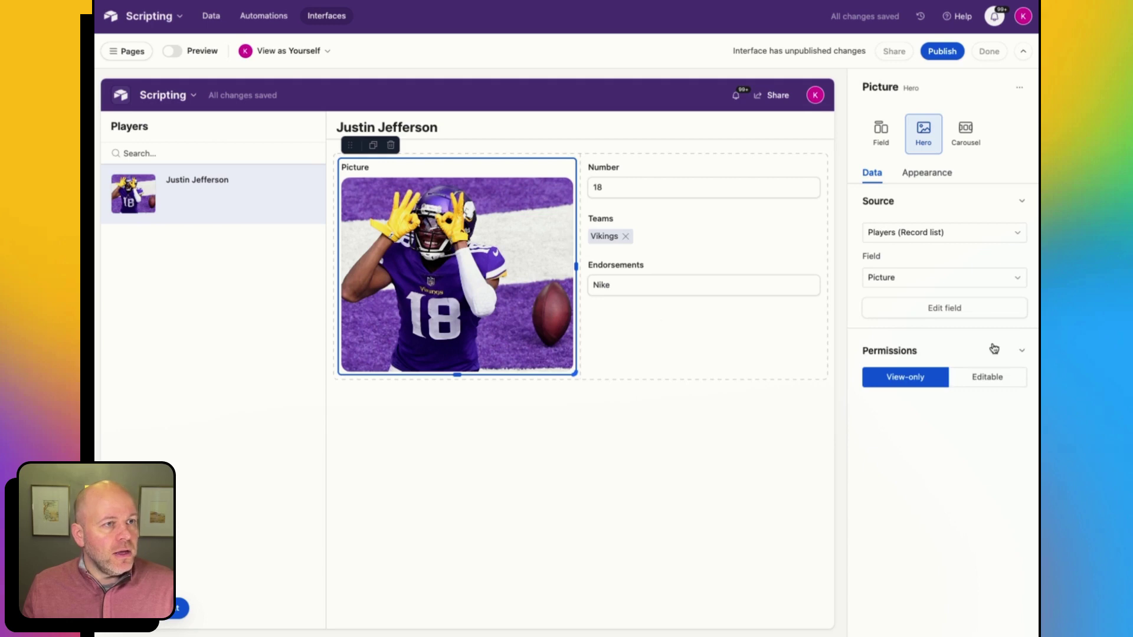
left_click(994, 380)
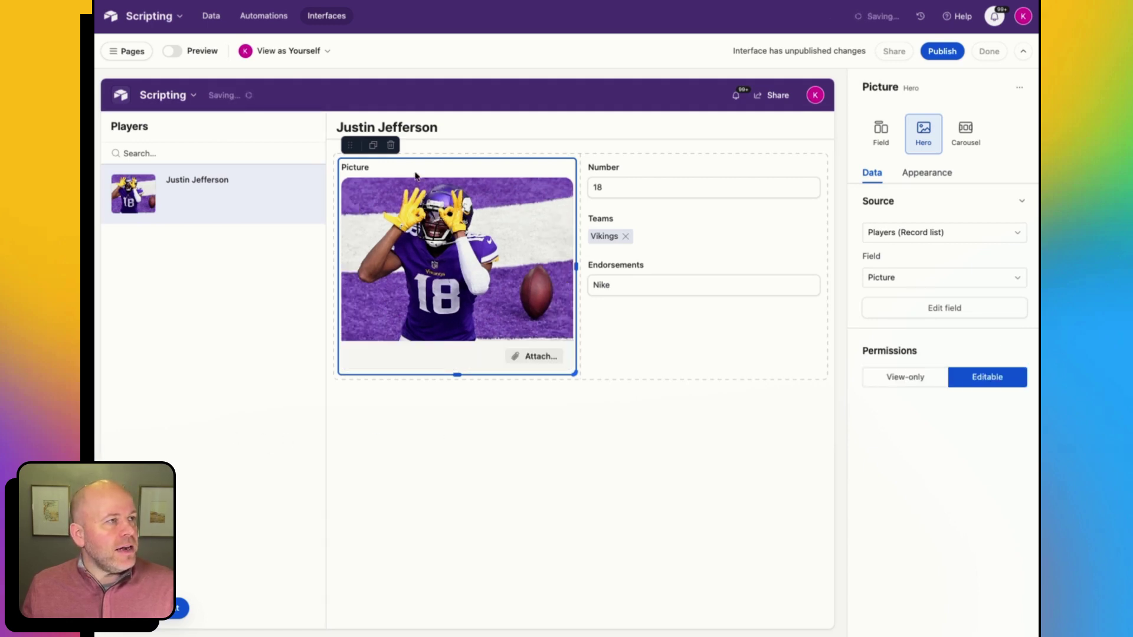
left_click(432, 130)
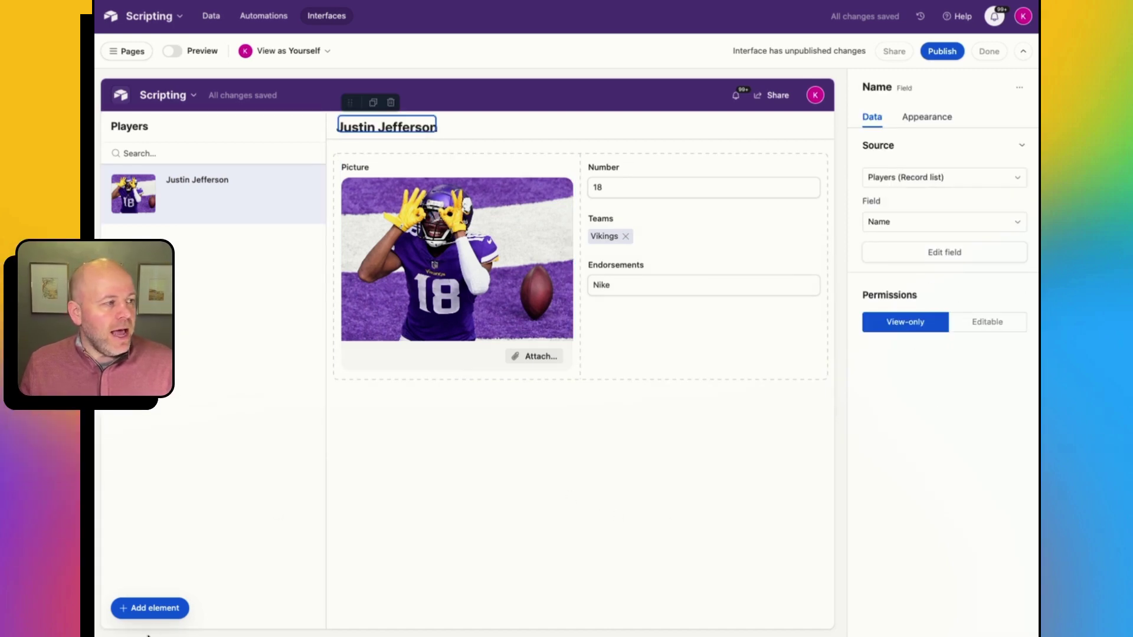
left_click(142, 616)
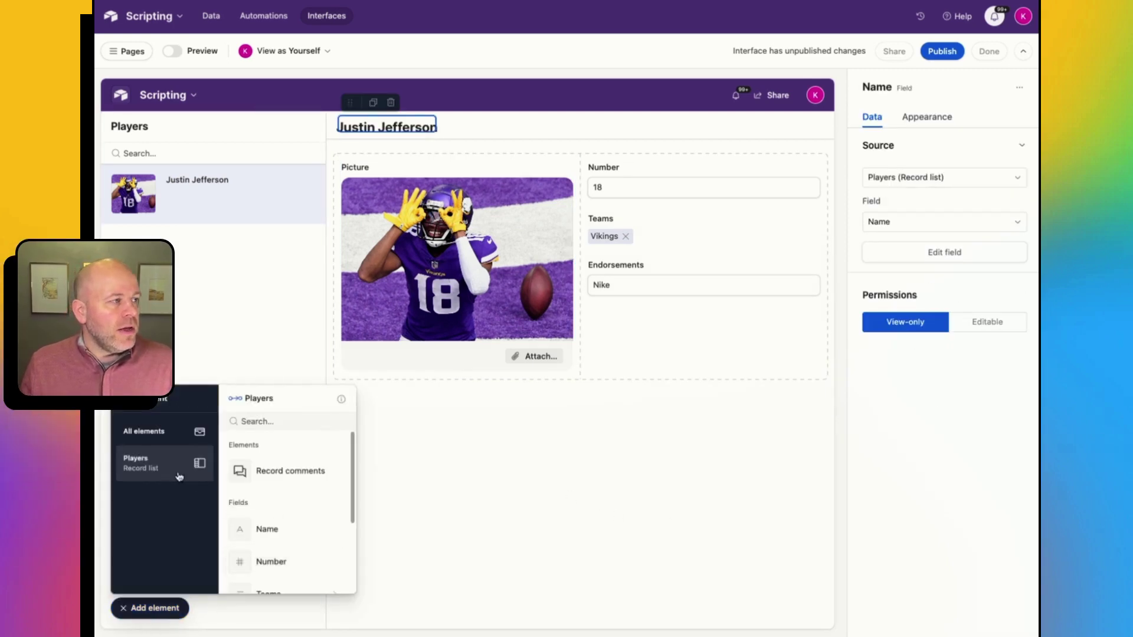
left_click_drag(265, 536, 775, 174)
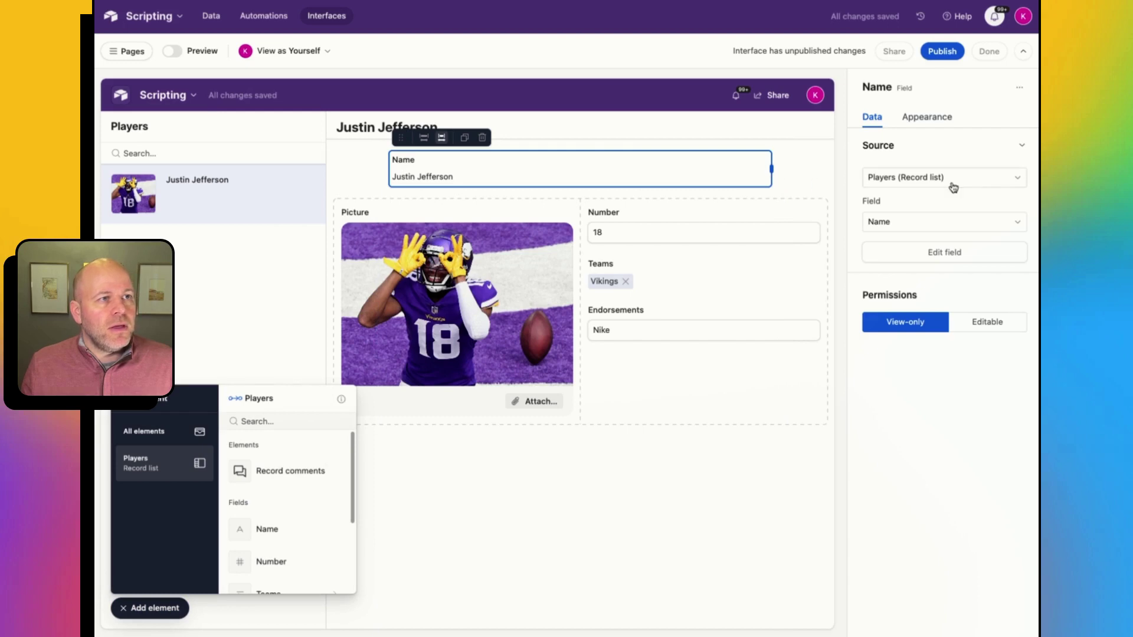
Set the Name field to Large size, hide its label, and move it above Number
left_click(927, 117)
left_click(992, 154)
left_click(951, 225)
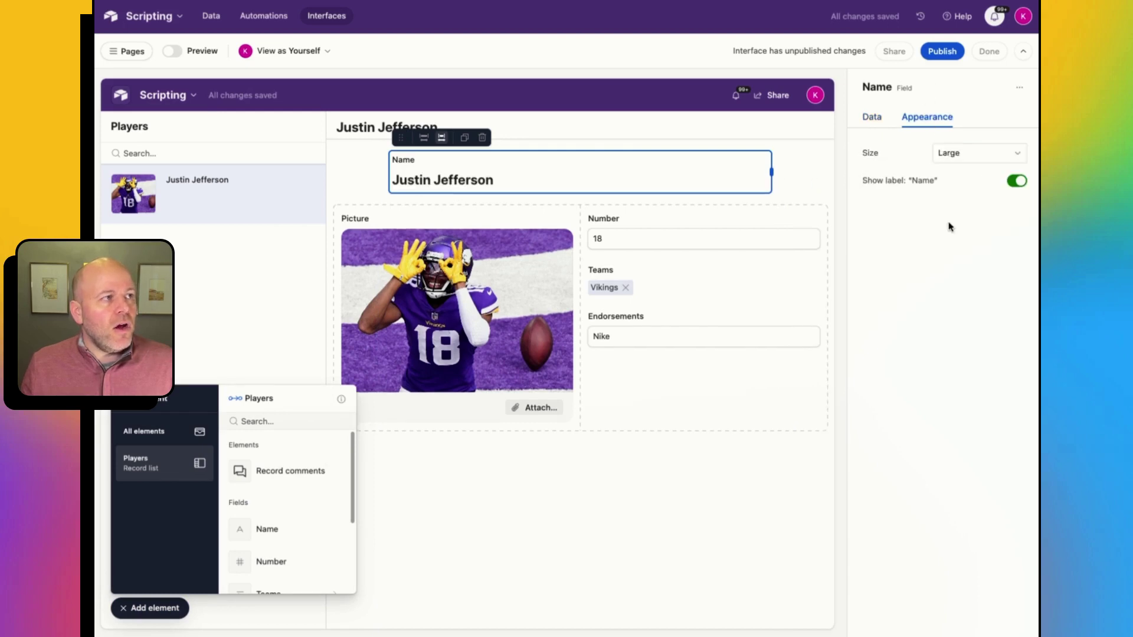
left_click(1016, 180)
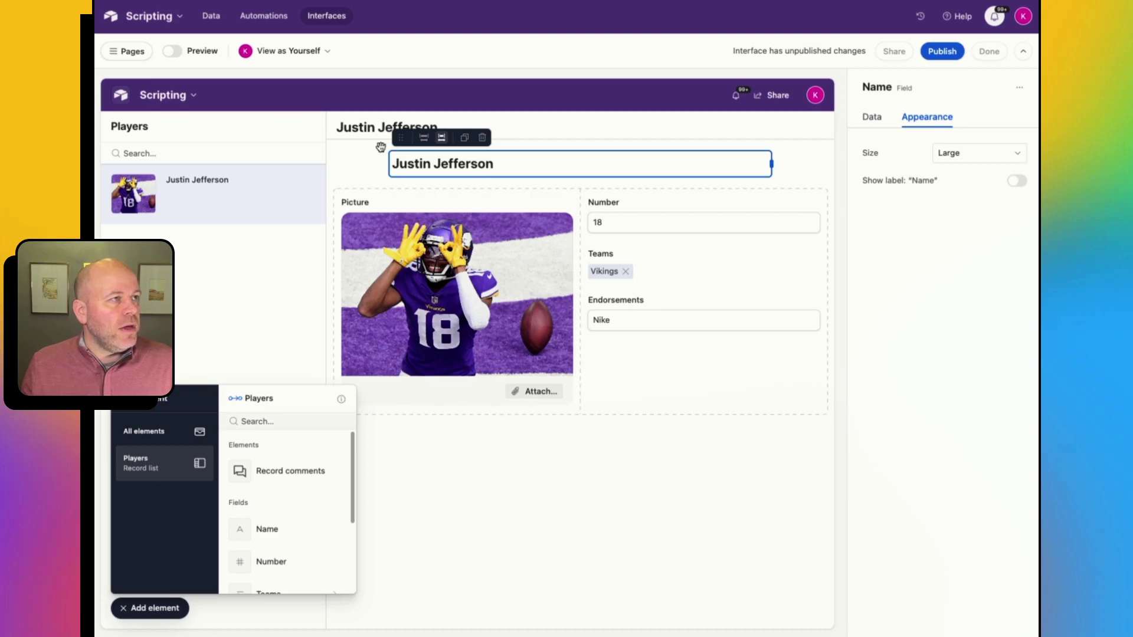
left_click_drag(400, 138, 652, 177)
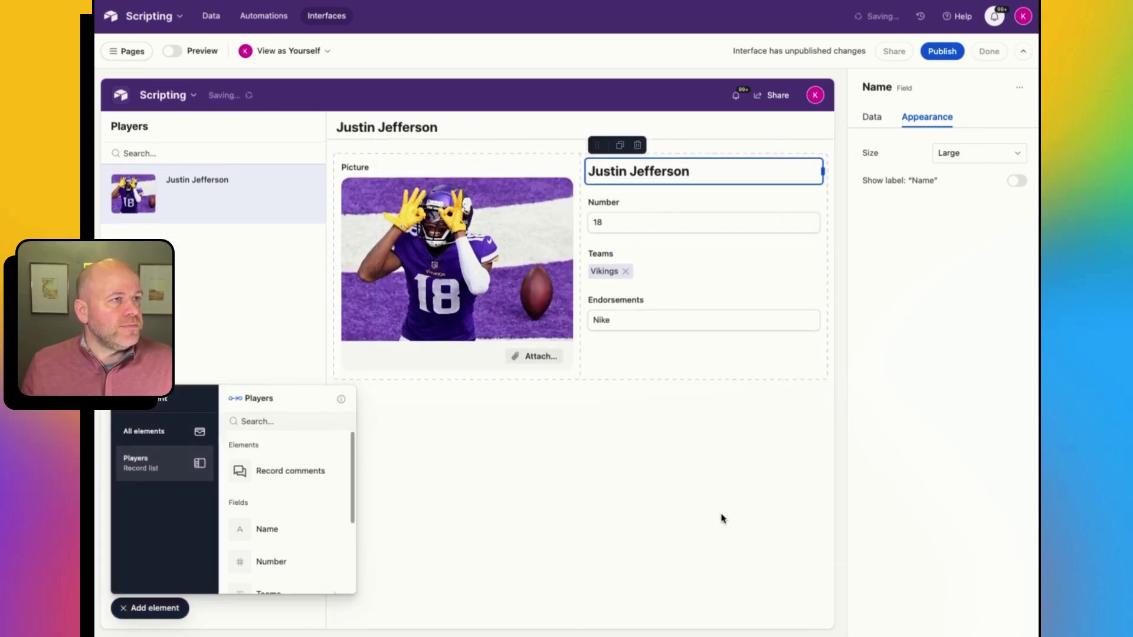
left_click(872, 117)
left_click(714, 479)
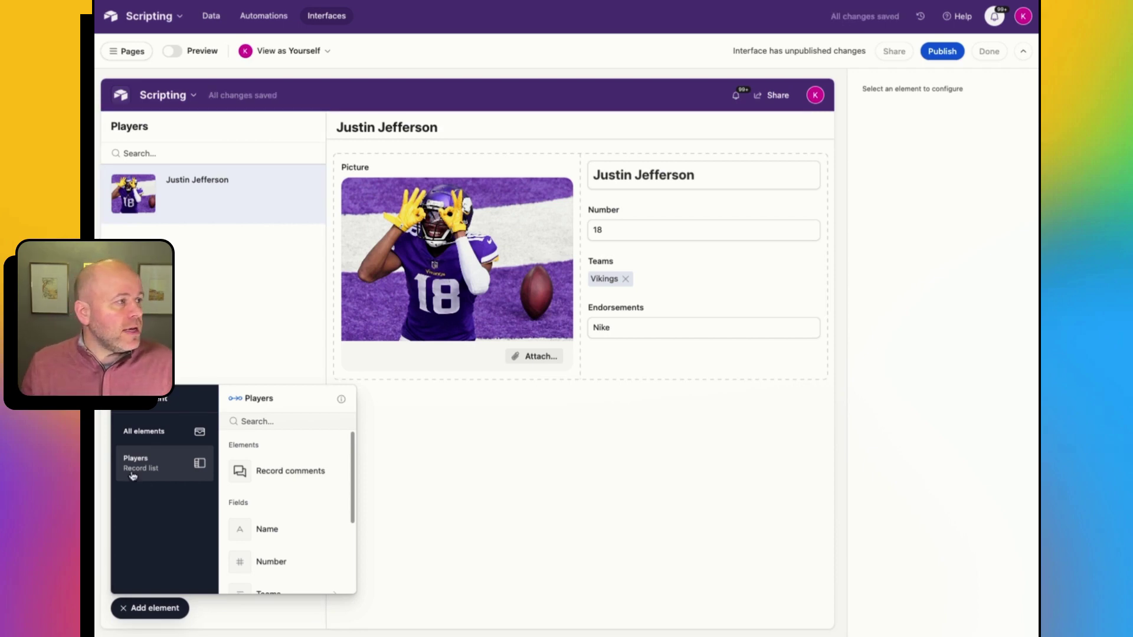
left_click(142, 433)
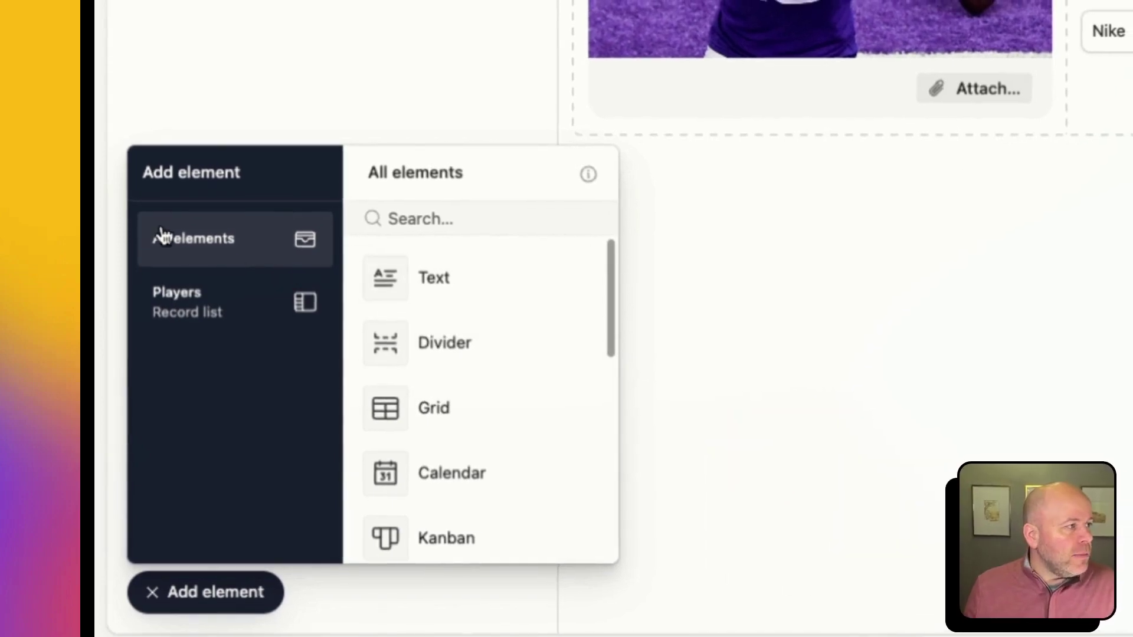
Drag a Button element onto the page just below the Endorsements field
scroll(443, 471, "down", 10)
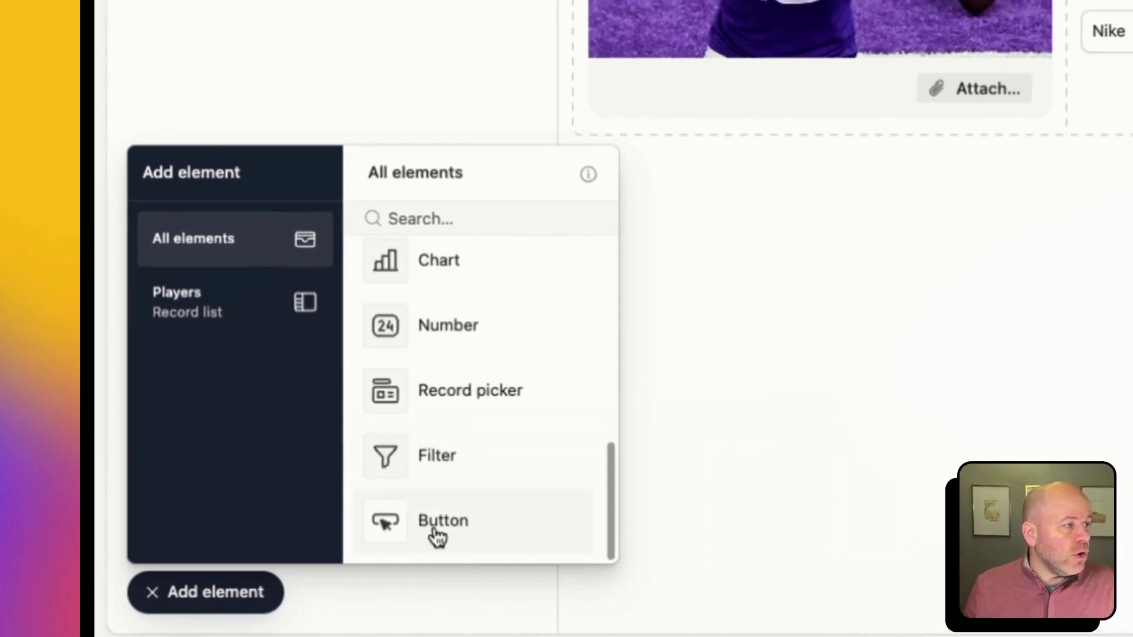
left_click_drag(407, 537, 1130, 106)
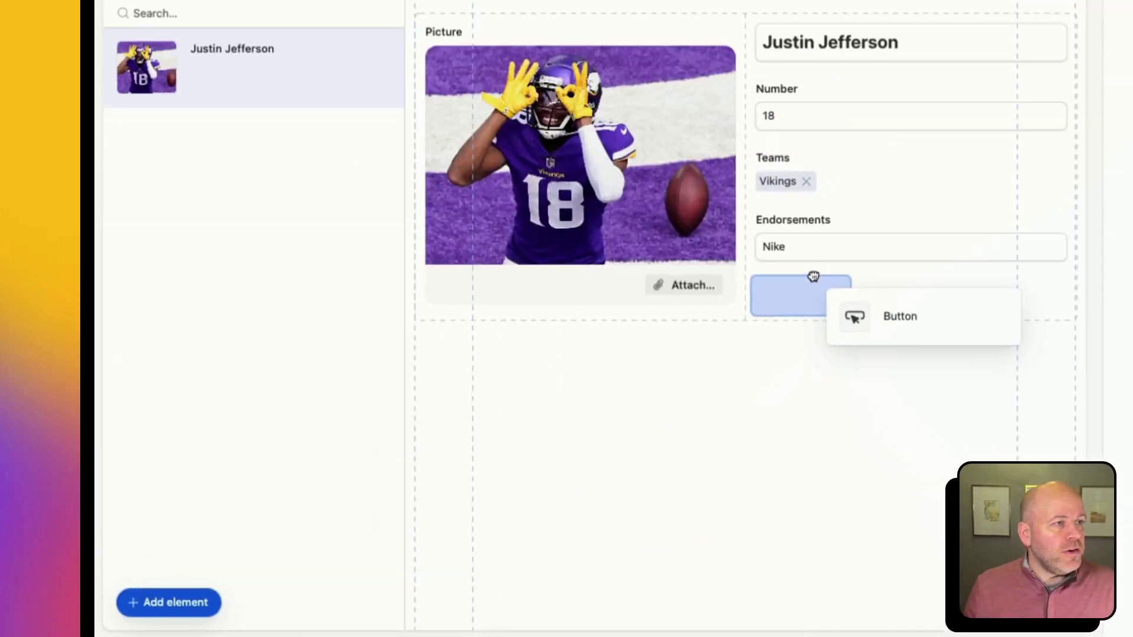
left_click_drag(813, 277, 843, 302)
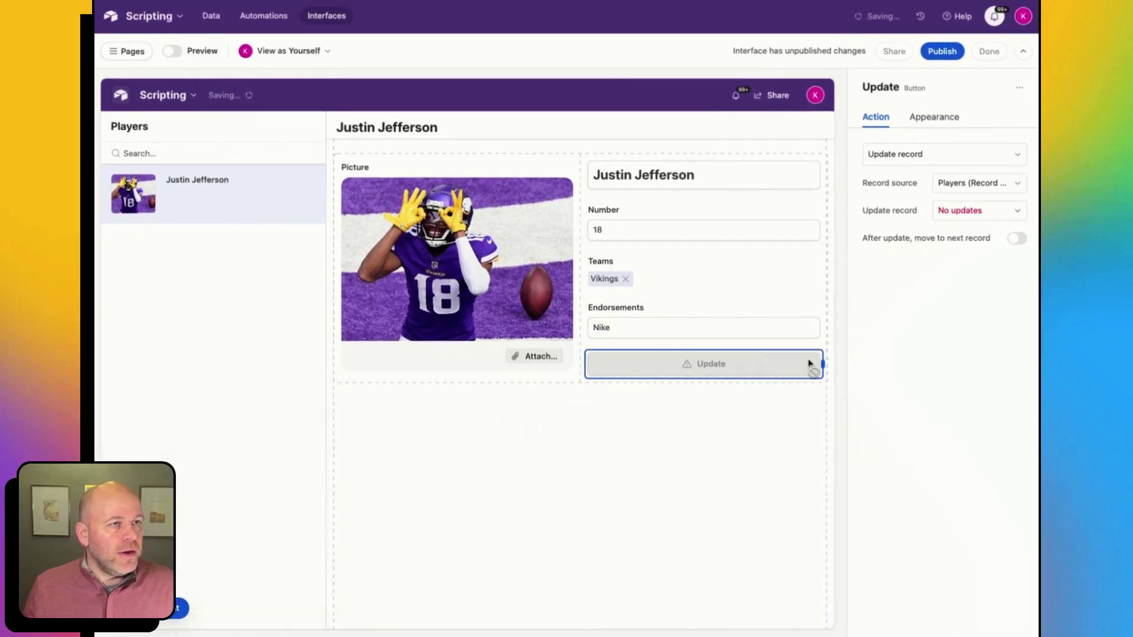
left_click_drag(810, 364, 811, 364)
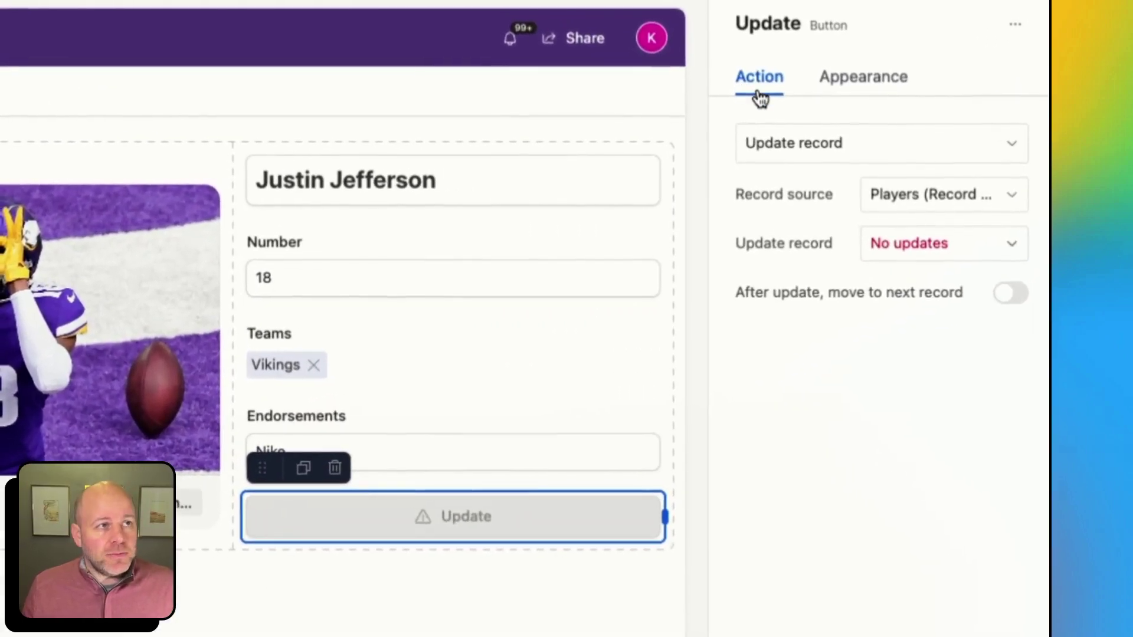
Set the button action to Run automation, colour it Green, and label it 'Create Trading Card'
left_click(774, 147)
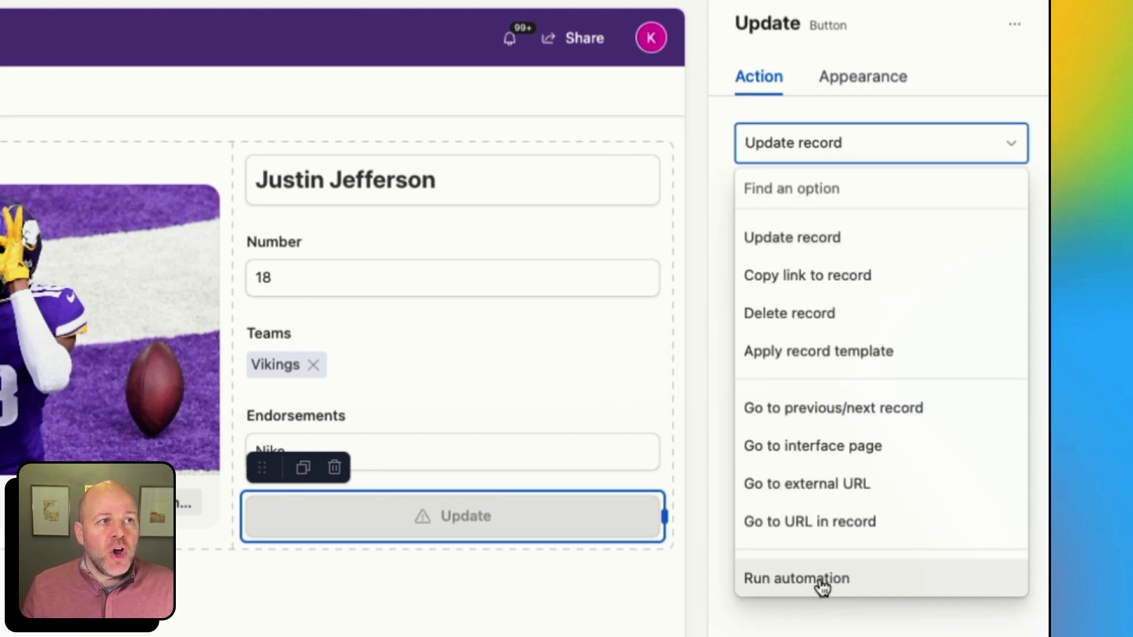
left_click(821, 581)
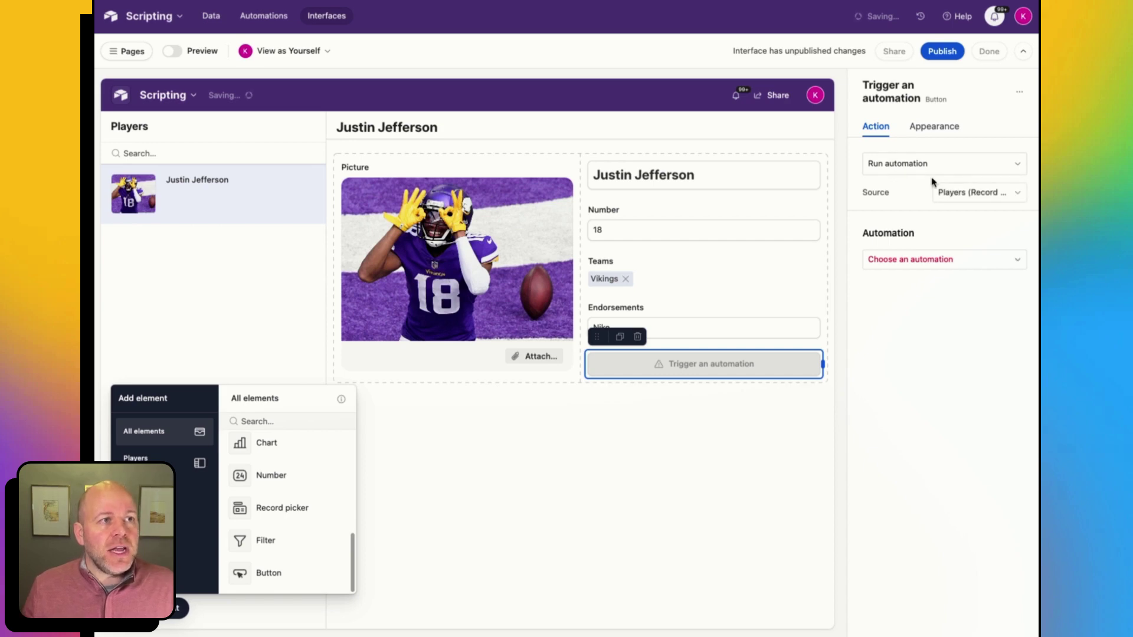
left_click(946, 129)
left_click(950, 219)
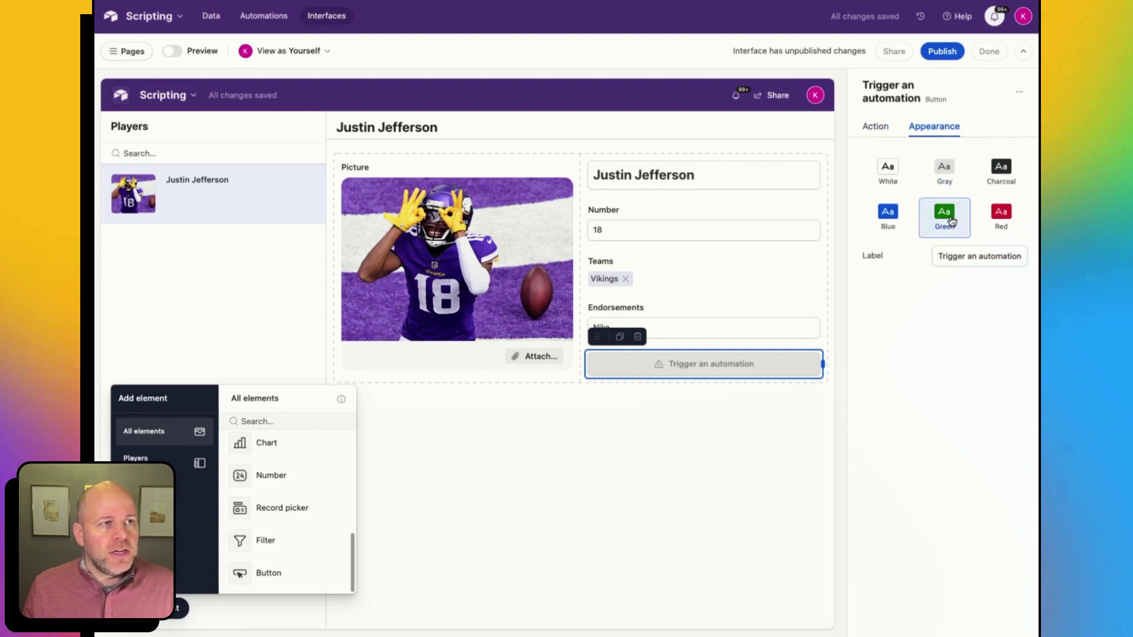
triple_click(995, 258)
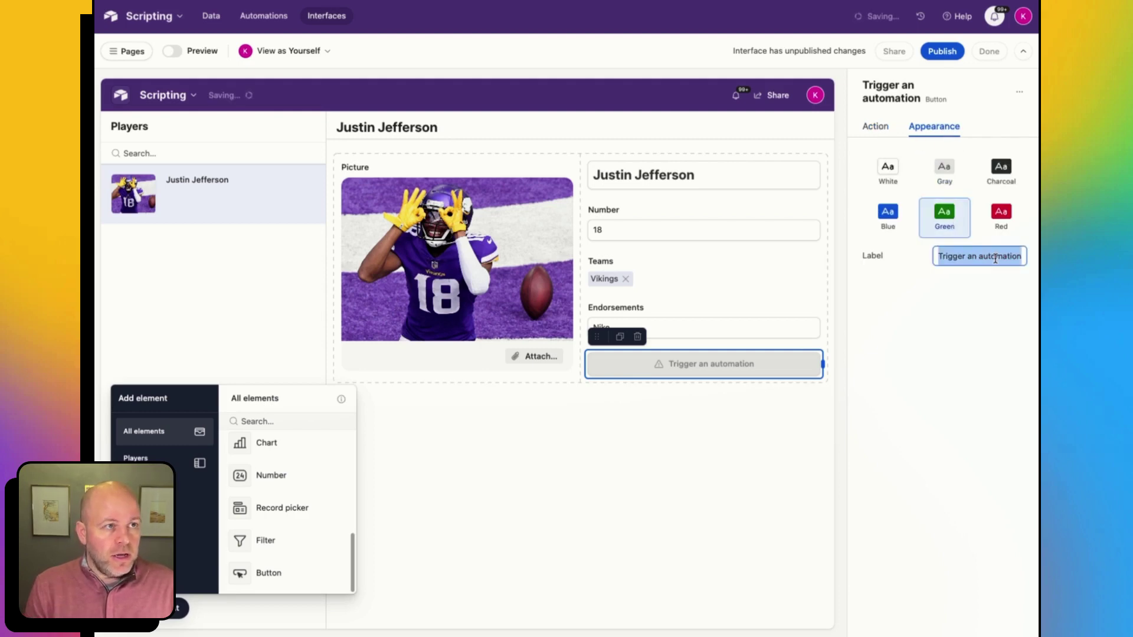
type("Sen")
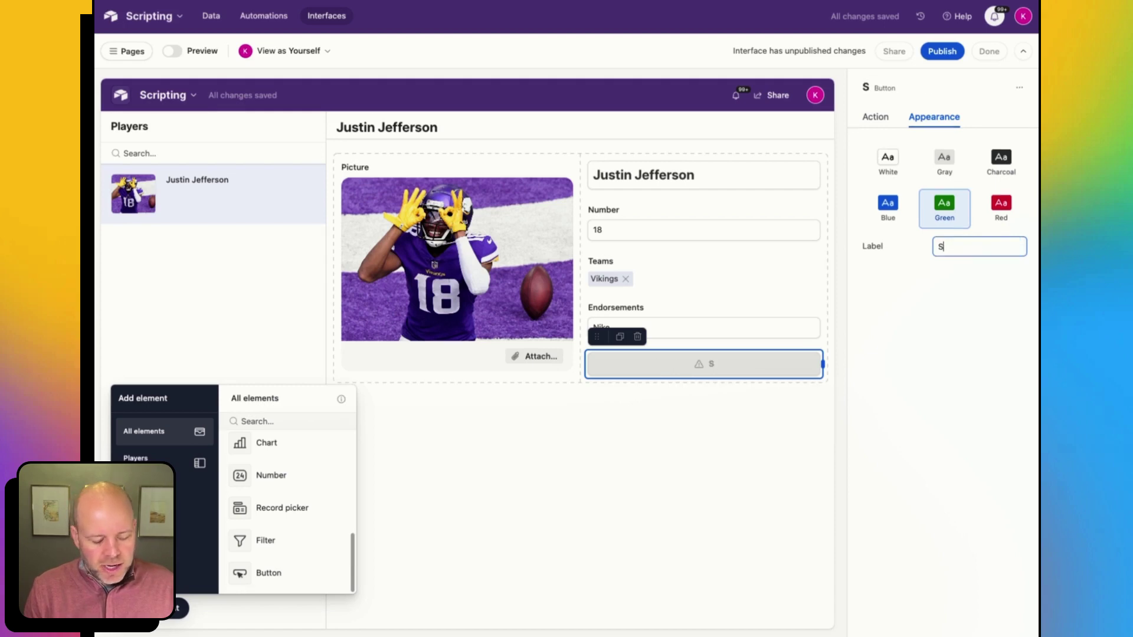
key("BackSpace")
key("BackSpace")
key("BackSpace")
type("Crea")
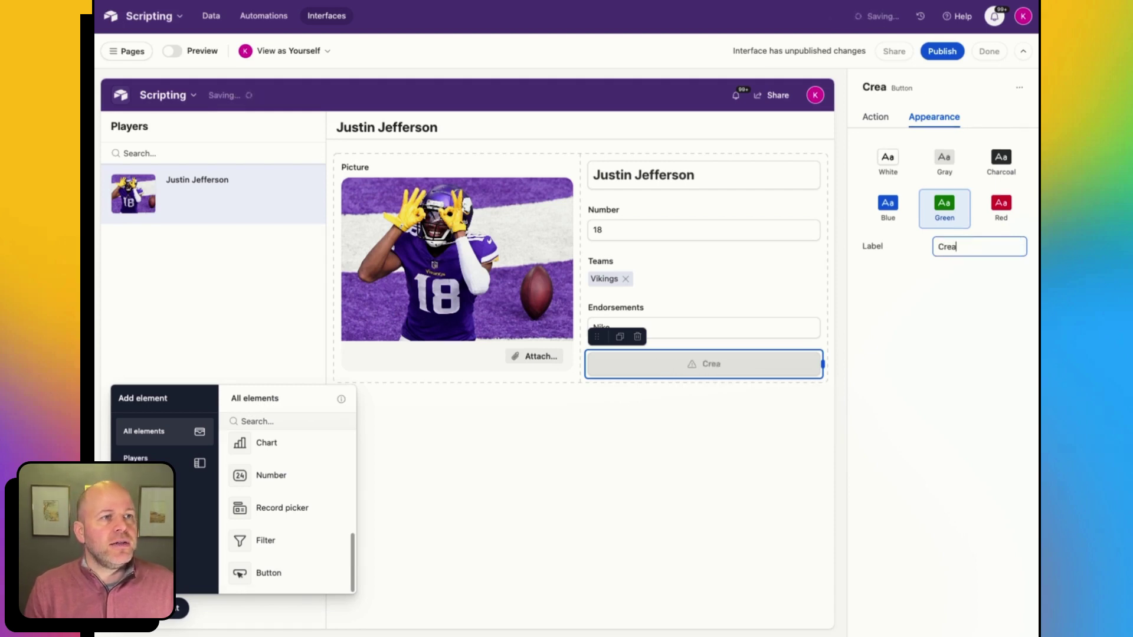
type("te Trading Card")
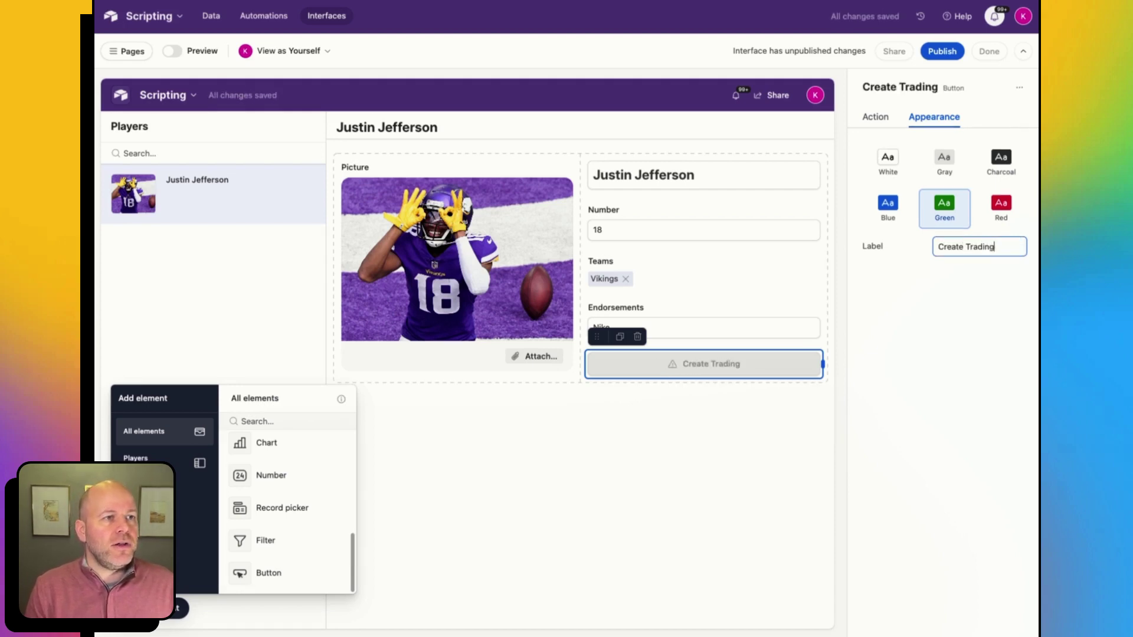
left_click(928, 326)
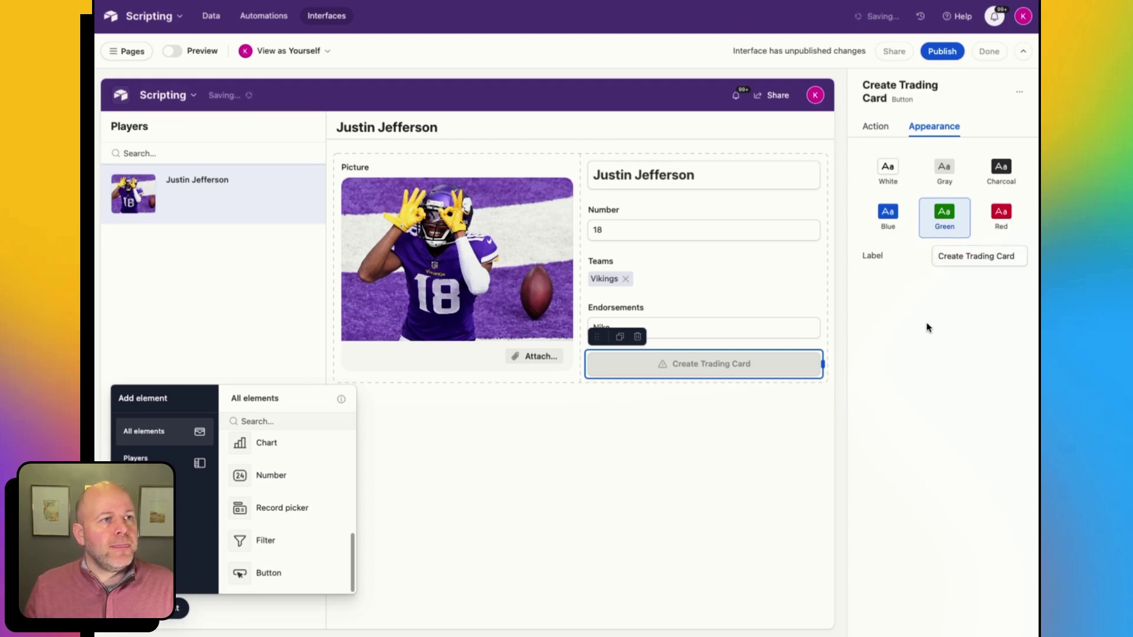
Create a new automation named 'Send Data to Make.com' for the button
left_click(879, 127)
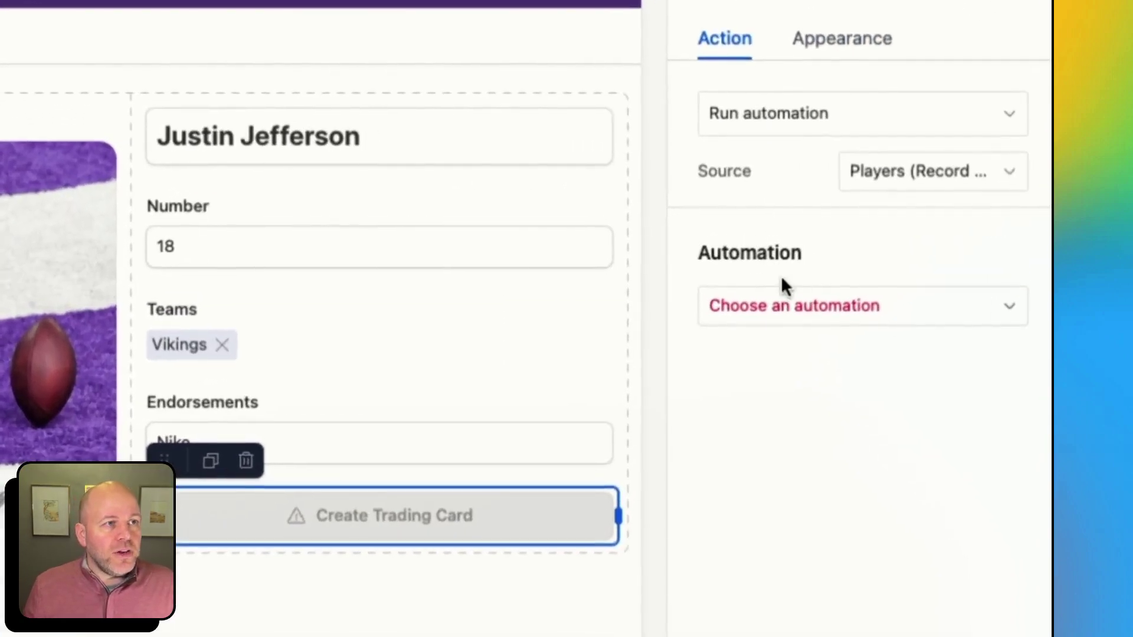
left_click(805, 331)
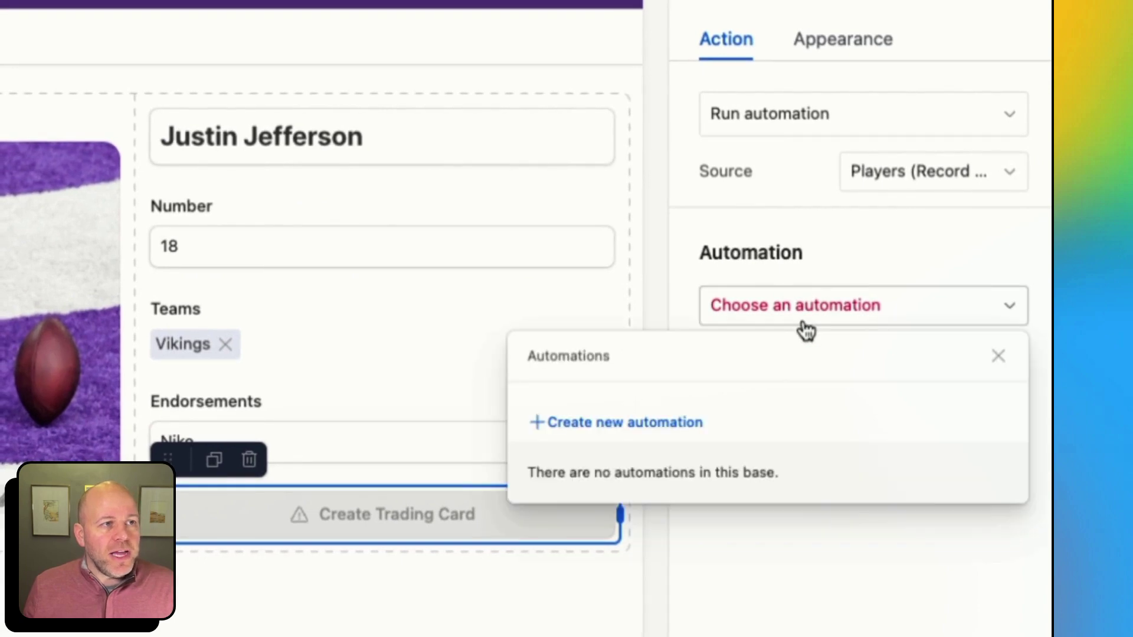
left_click(640, 422)
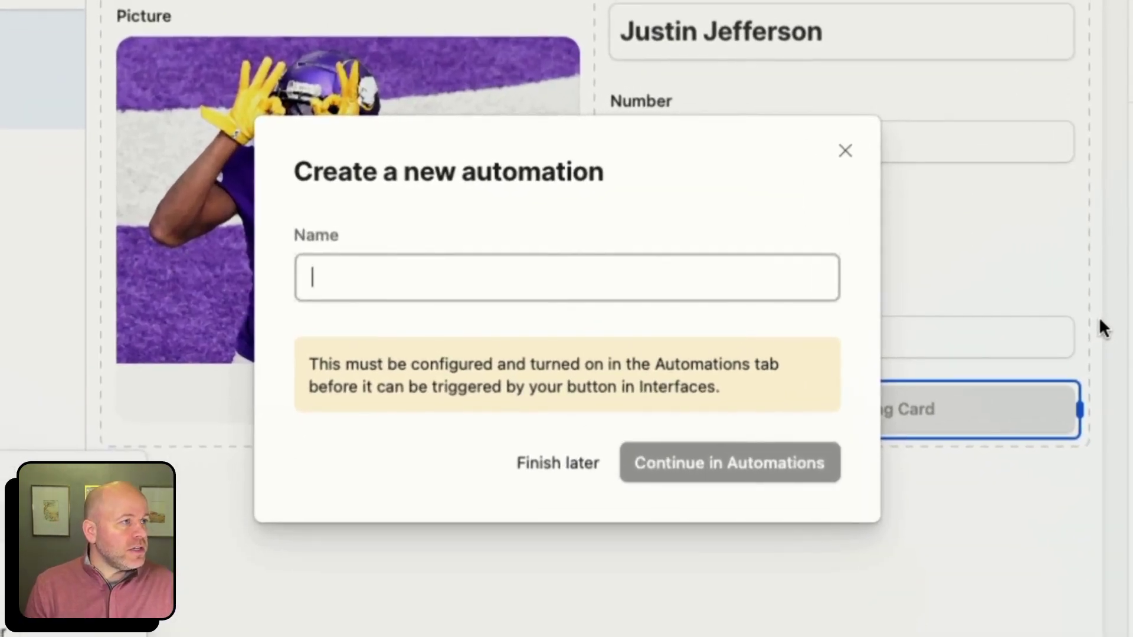
type("Send Data to Make.com")
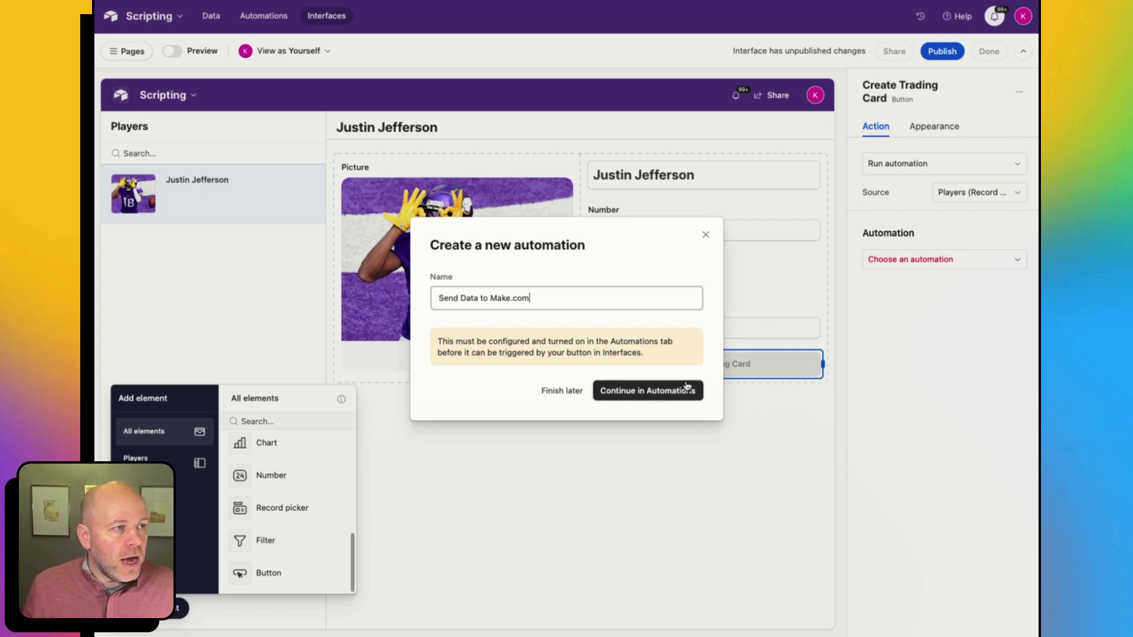
left_click(663, 397)
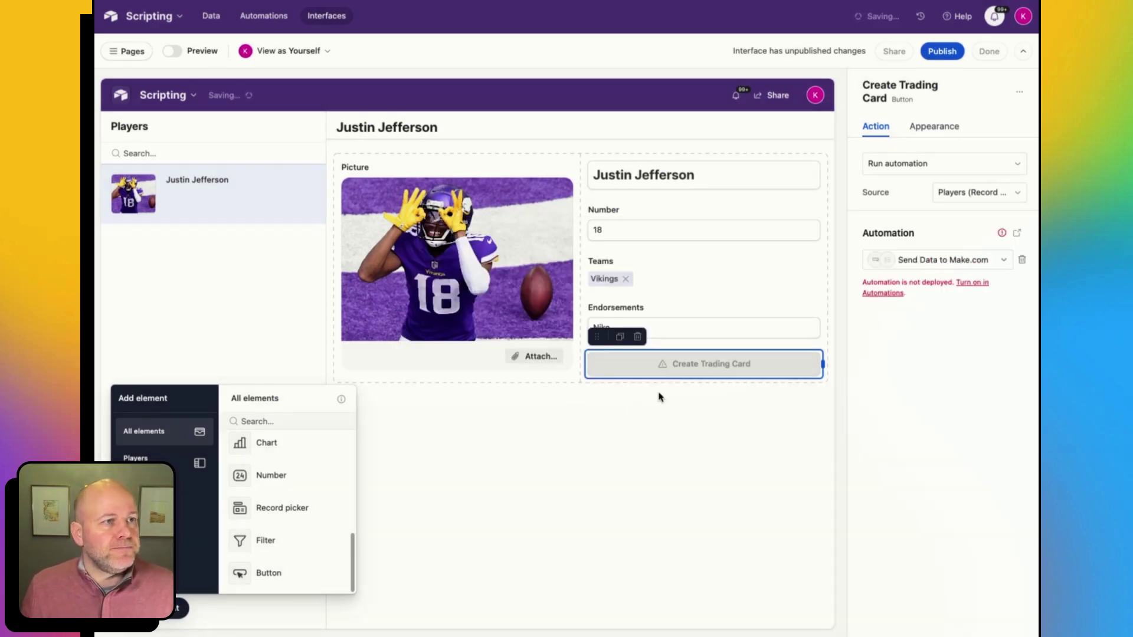
Test the automation's button-click trigger using the Justin Jefferson record
left_click(966, 283)
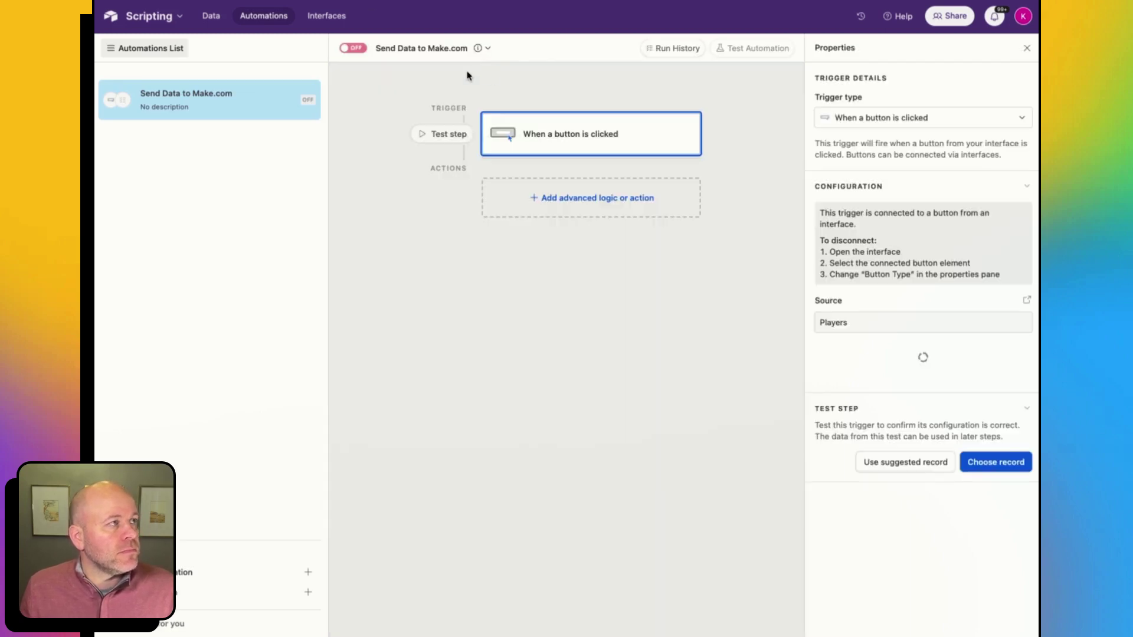
mouse_move(463, 111)
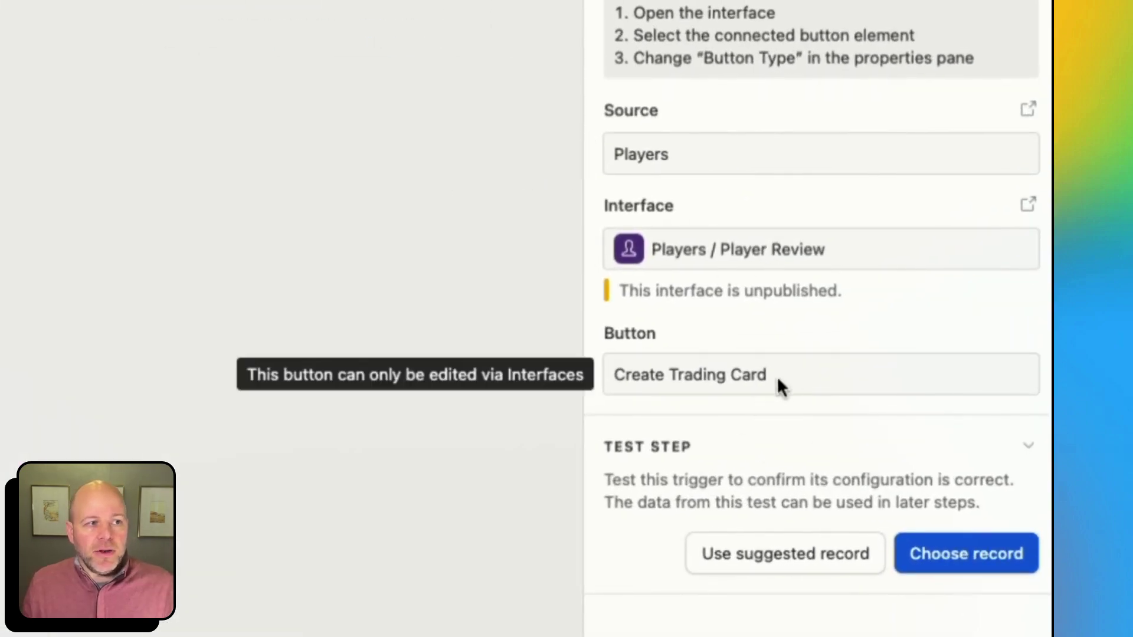
left_click(1003, 564)
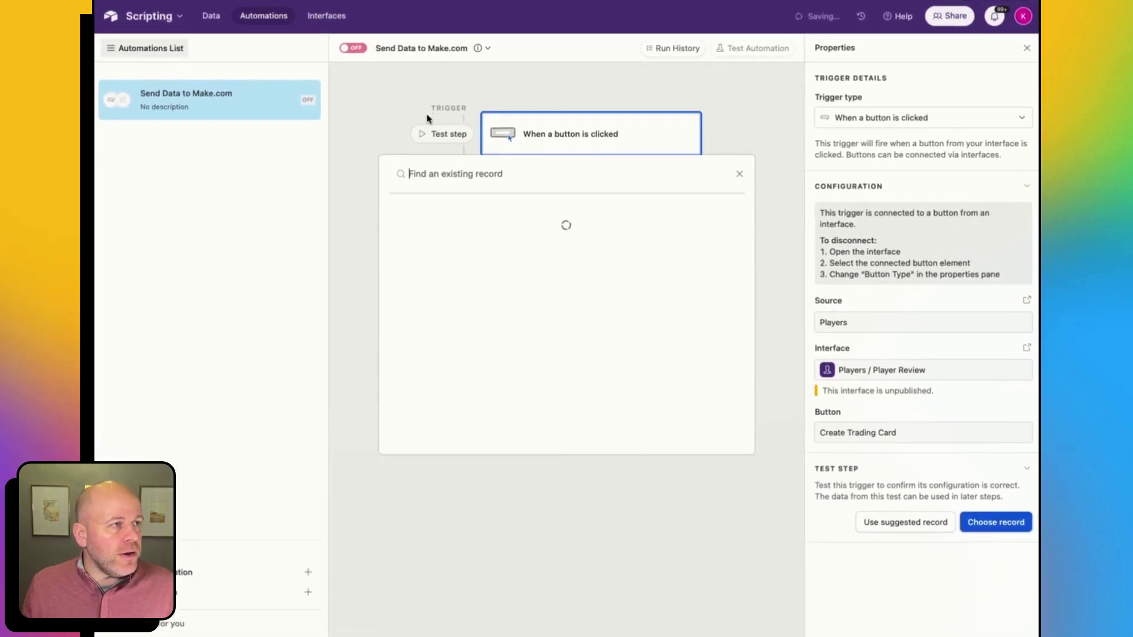
left_click(579, 222)
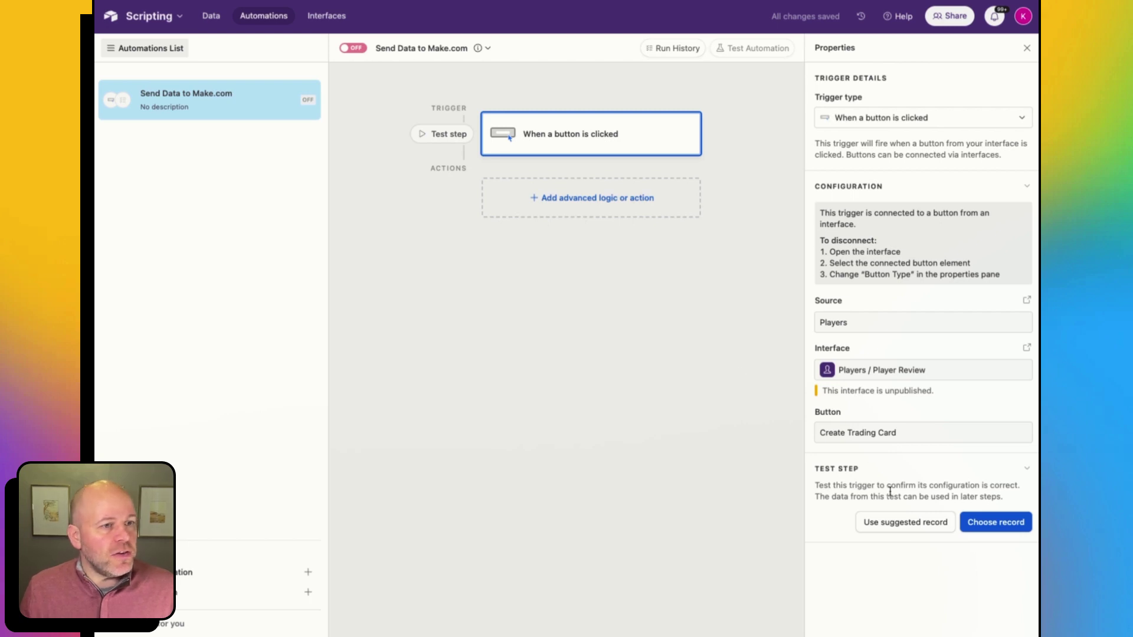
left_click(920, 523)
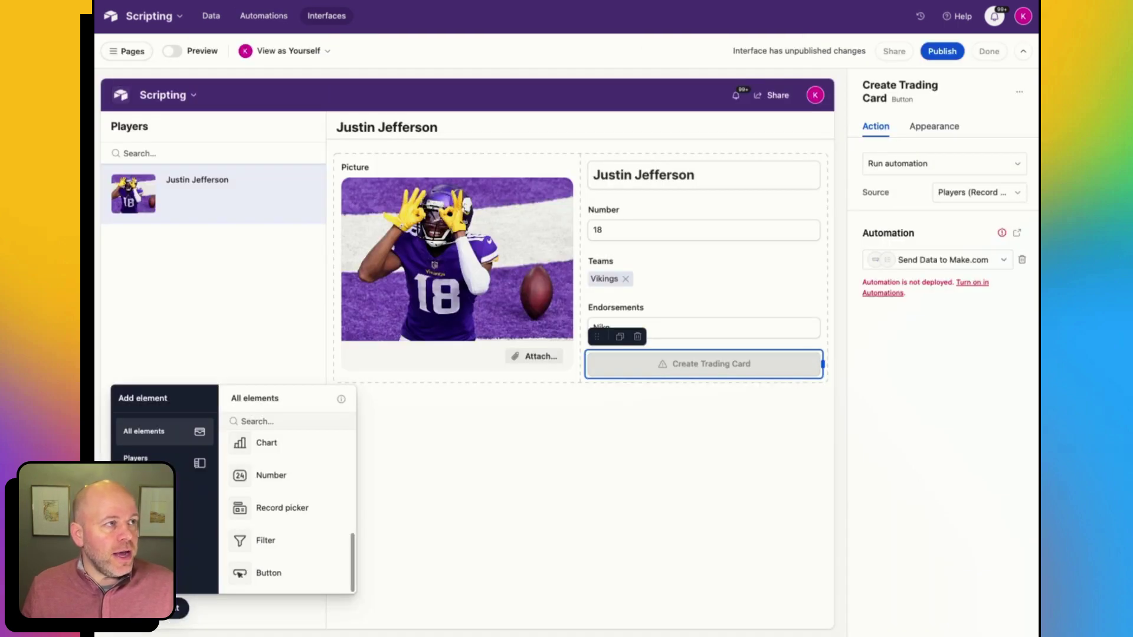
Publish the Players interface
left_click(948, 51)
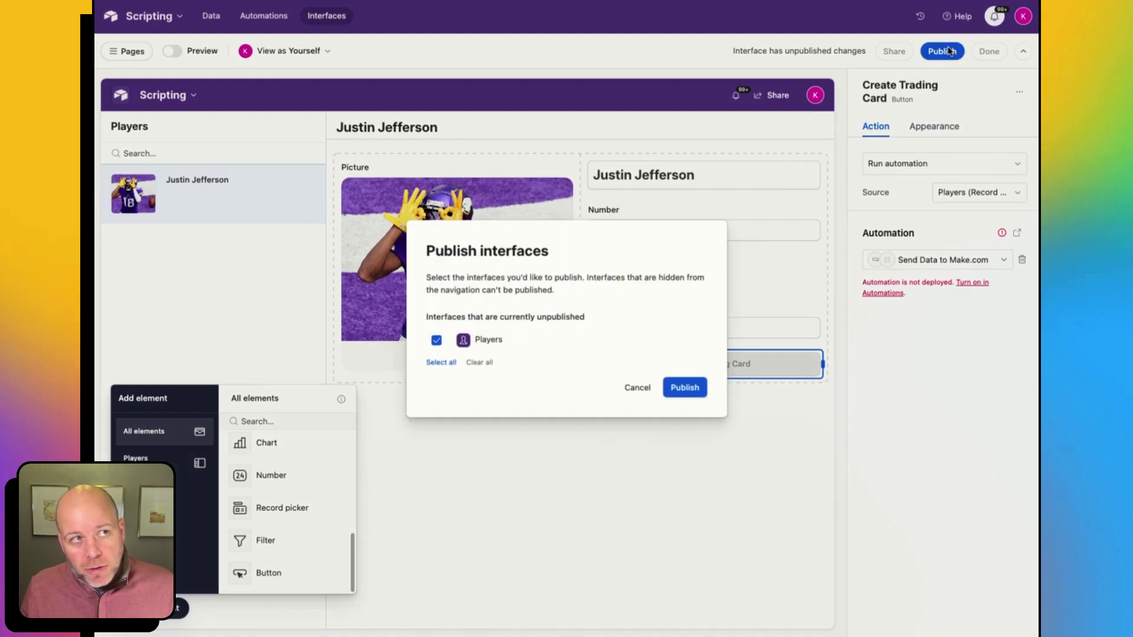
left_click(686, 391)
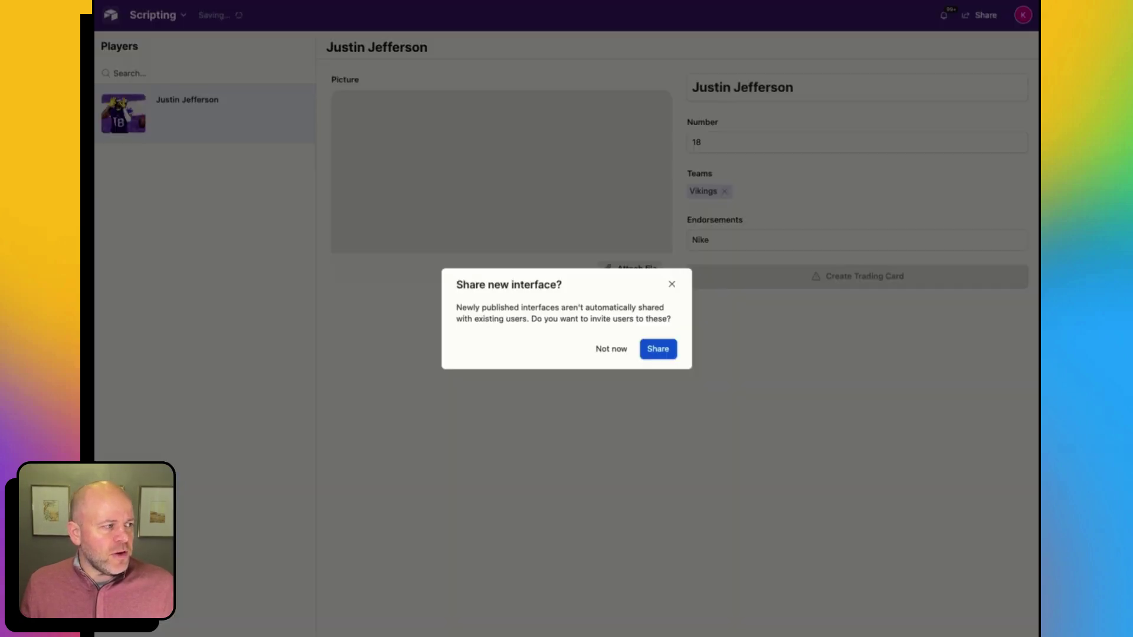
key("Escape")
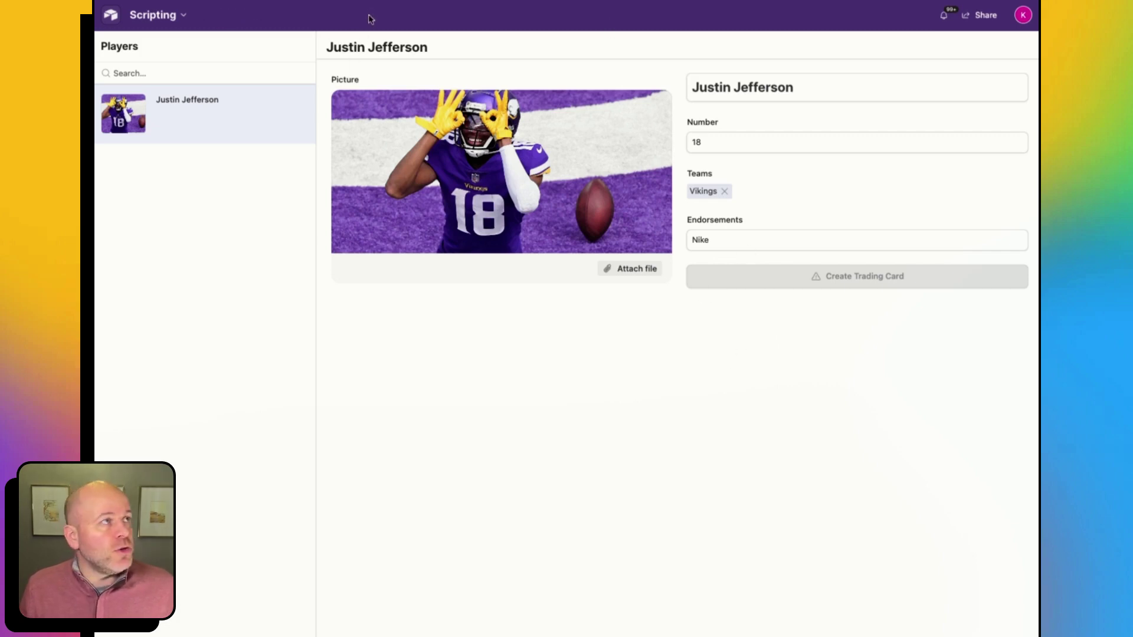
Switch to the Scripting base's data view, then its Automations
left_click(184, 17)
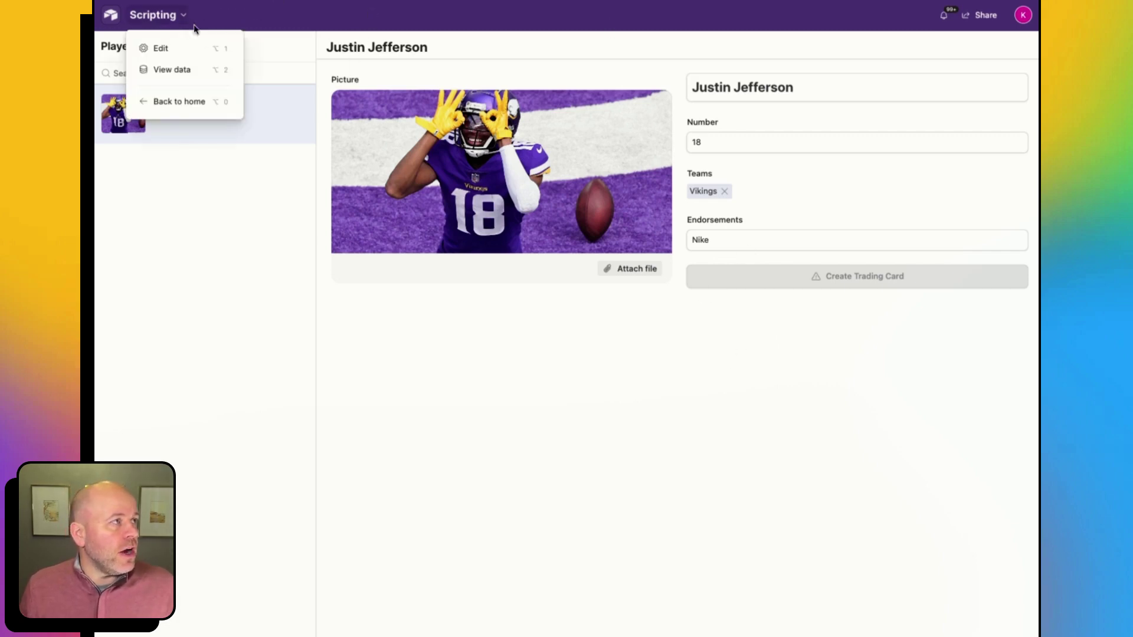
left_click(175, 74)
left_click(271, 18)
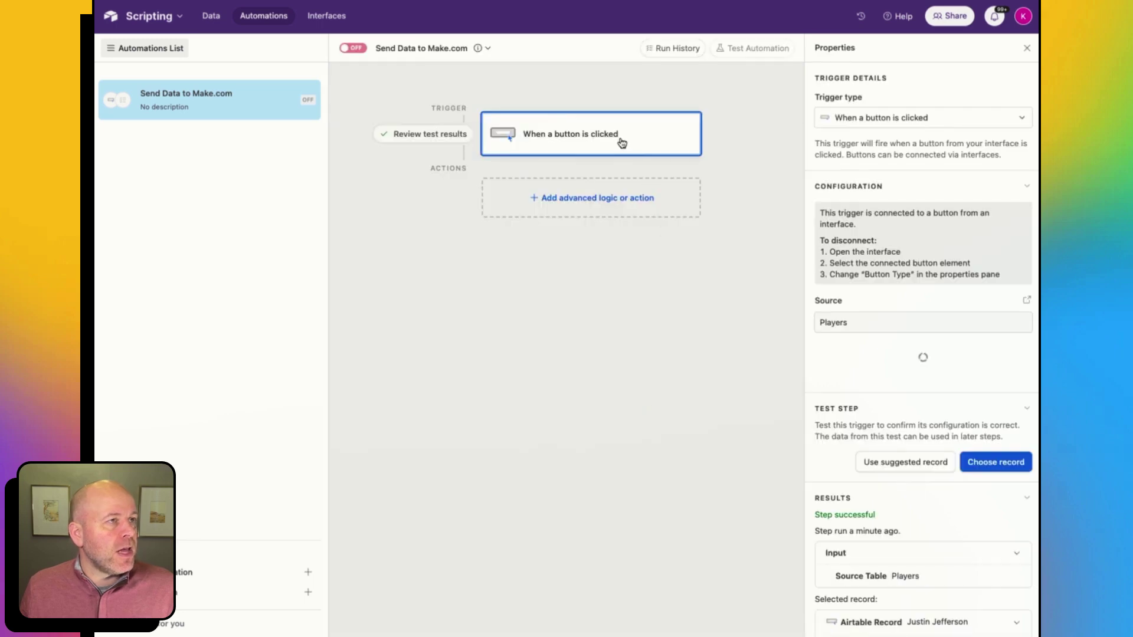
Open the action menu below the button-click trigger, listing advanced logic, built-in actions and integrations
scroll(950, 522, "down", 3)
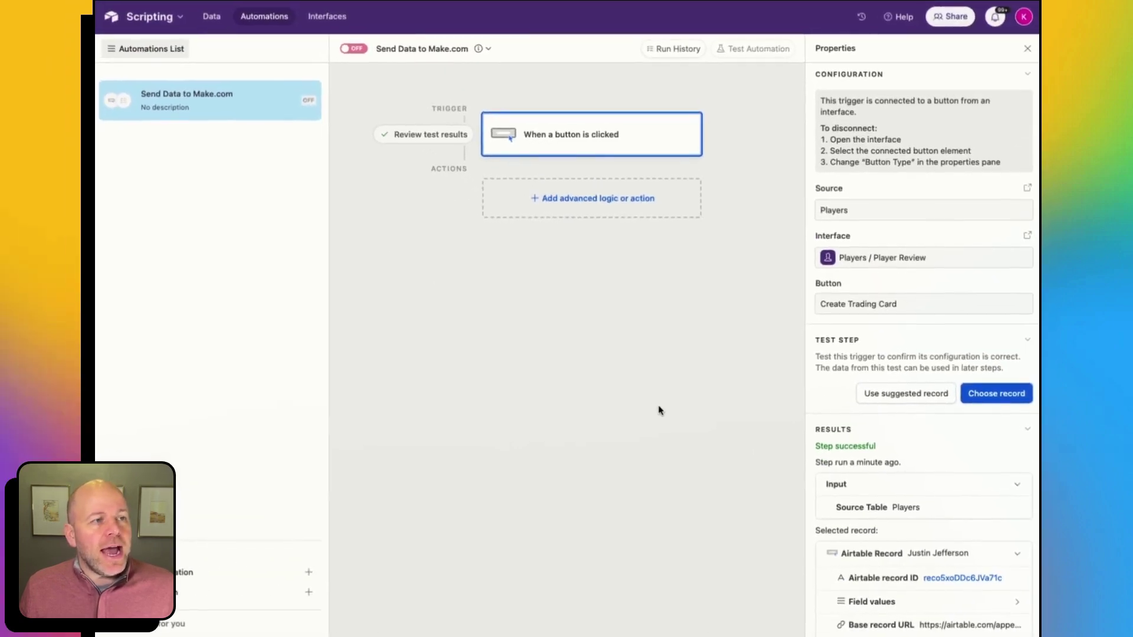
left_click(586, 201)
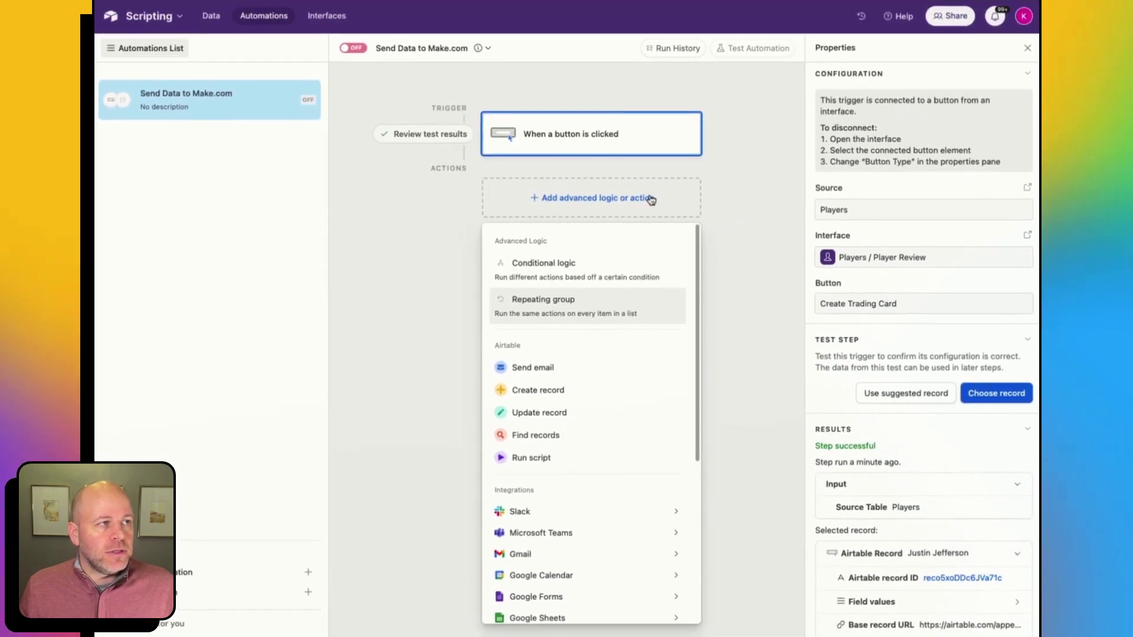
left_click(857, 86)
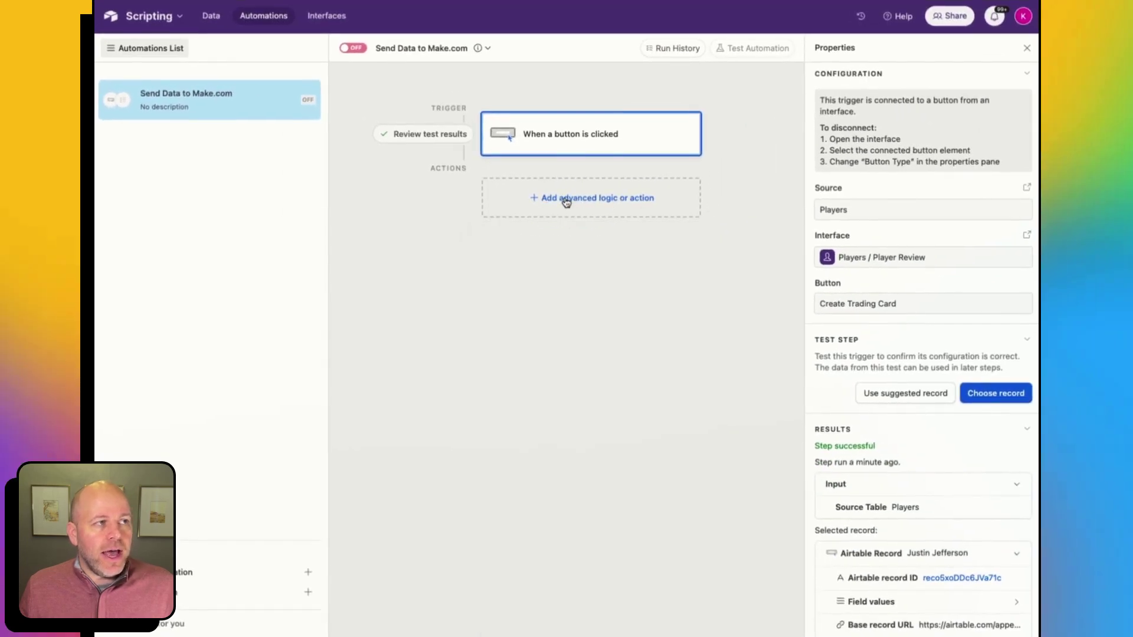
left_click(599, 201)
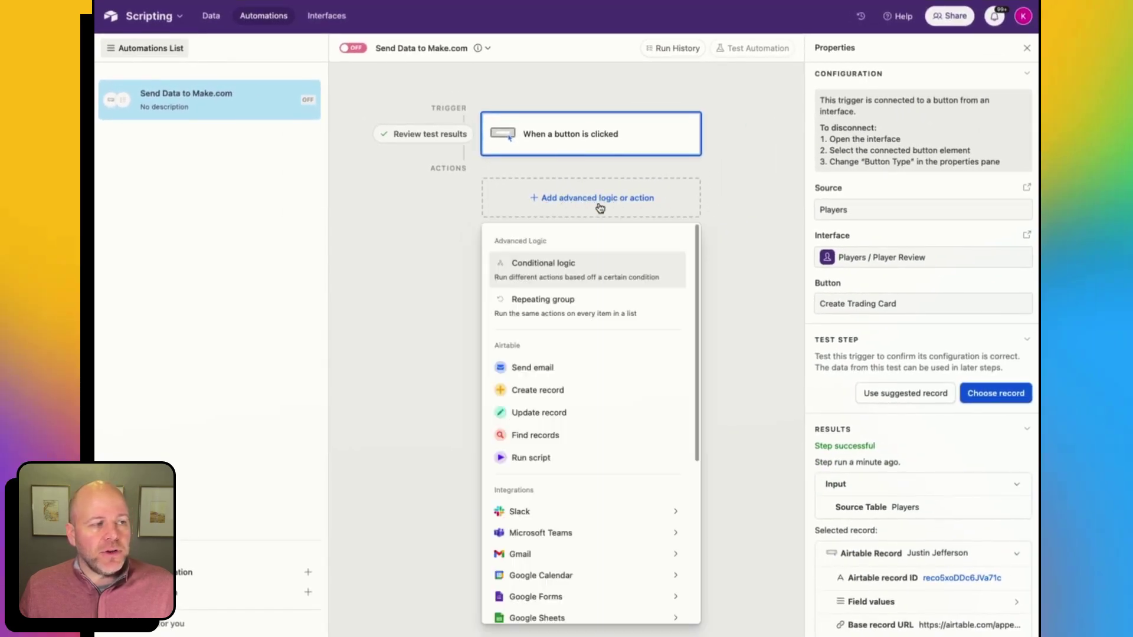
Add a Run script action and delete all of its sample code
left_click(535, 459)
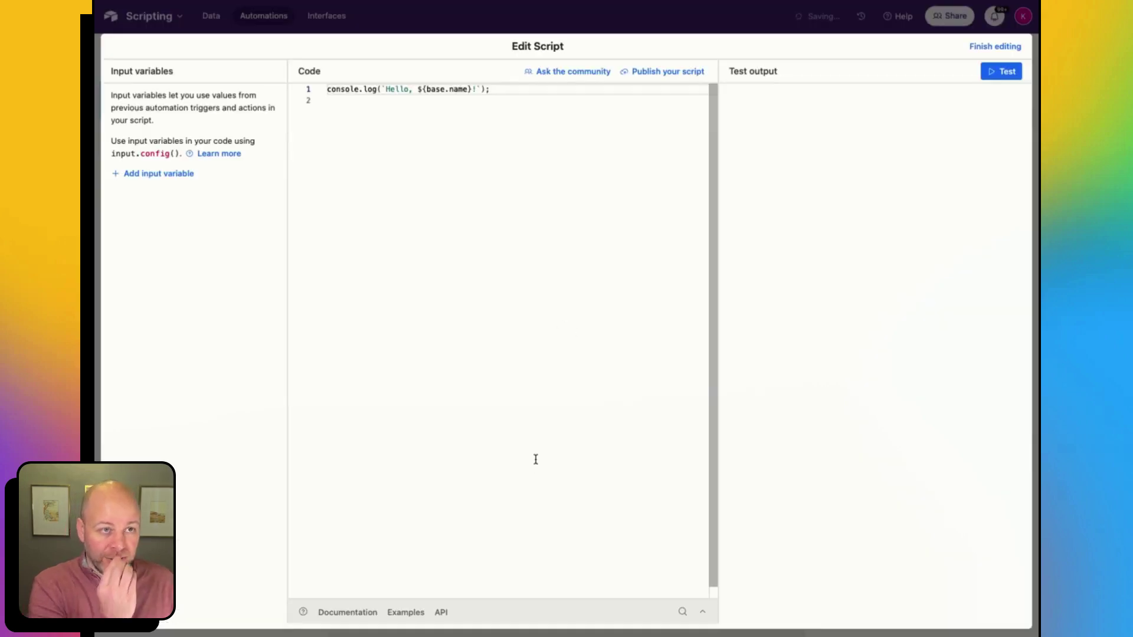
left_click(509, 237)
key("super+a")
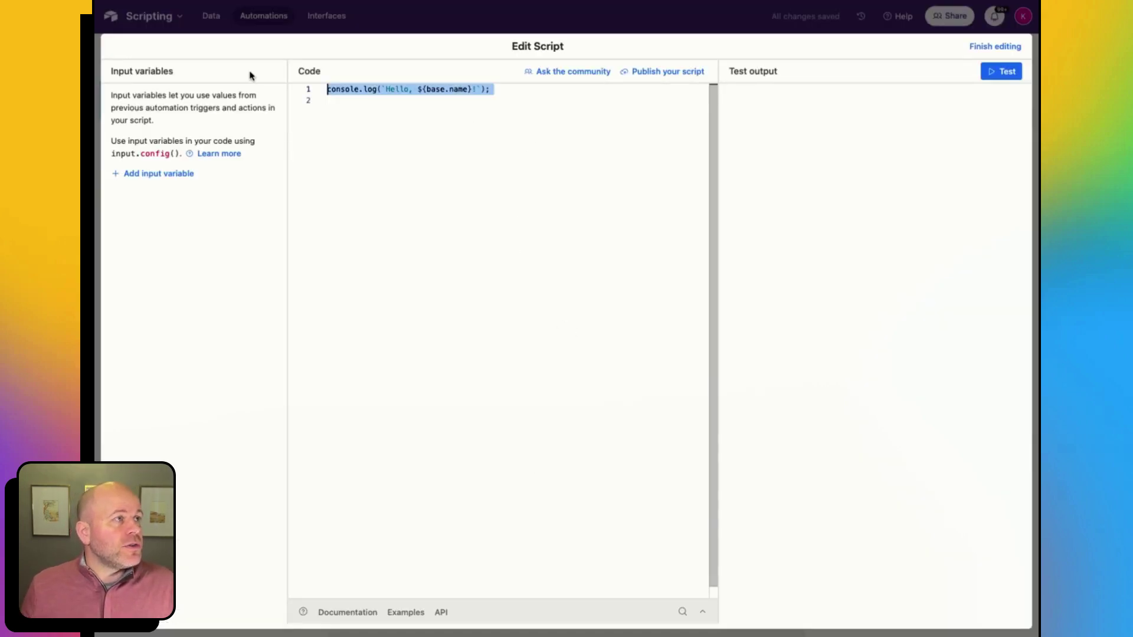
key("BackSpace")
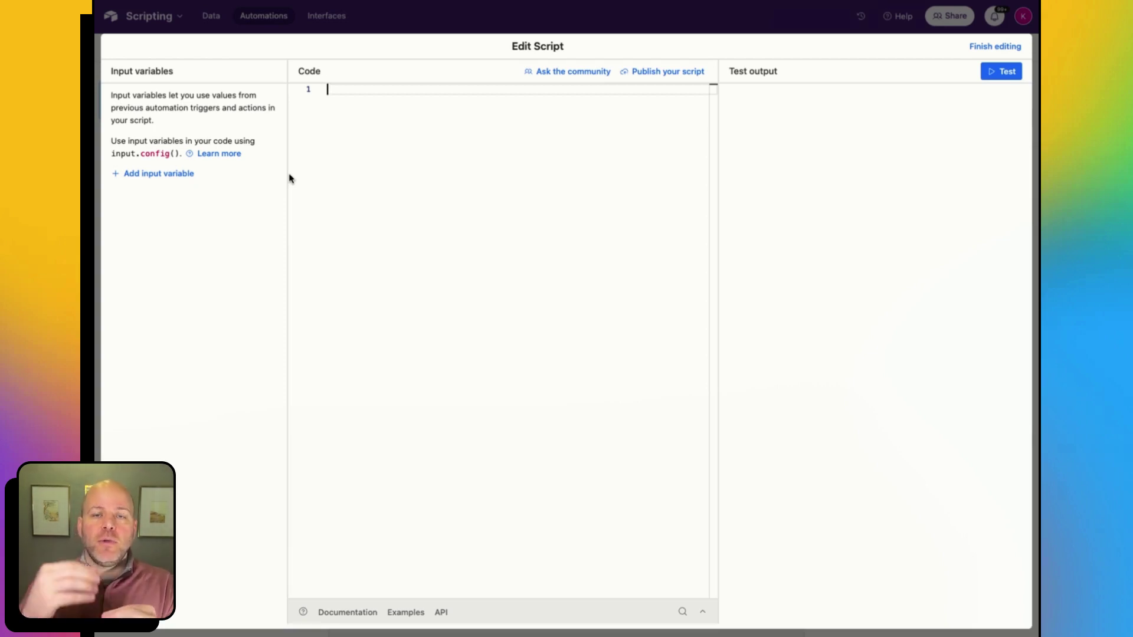
Add an input variable named recordID with its value set to Airtable record ID
left_click(139, 173)
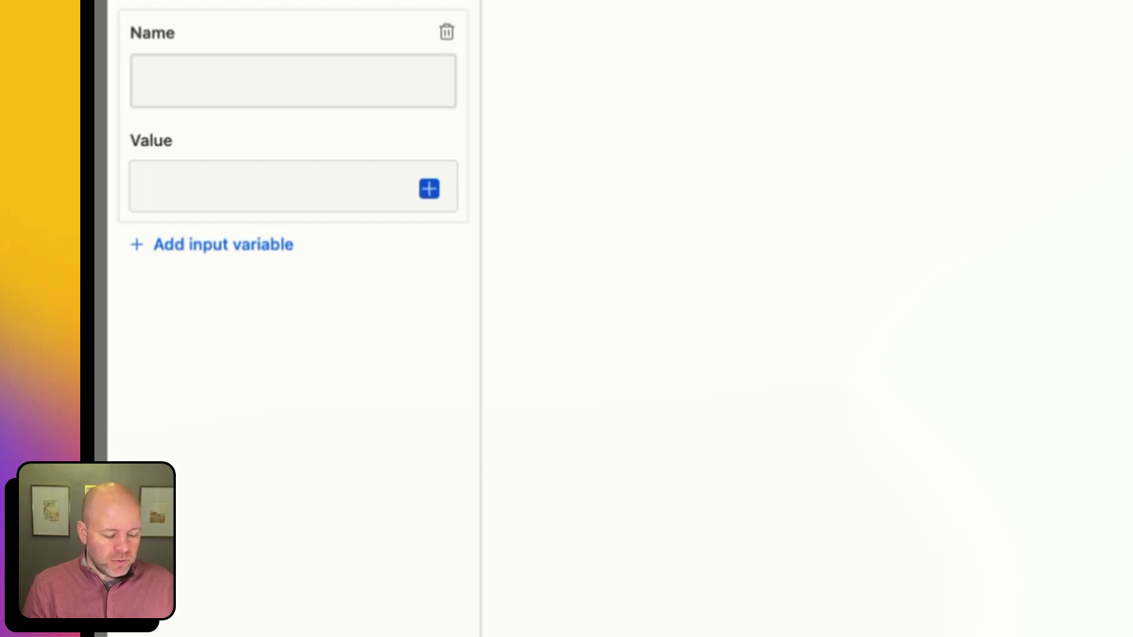
type("recordID")
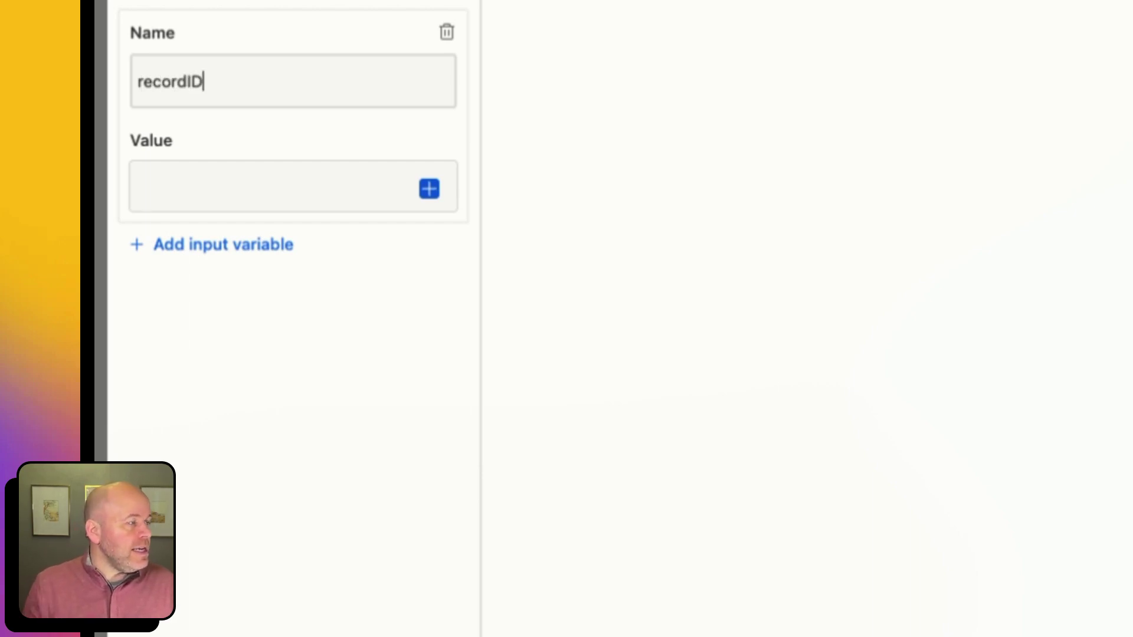
left_click(429, 189)
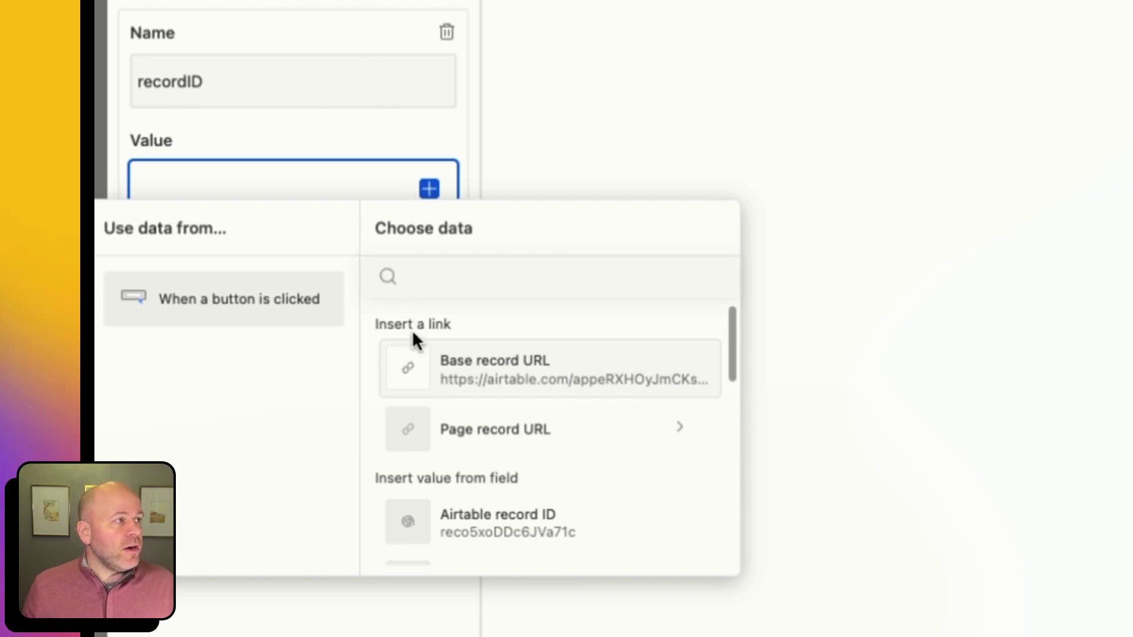
scroll(573, 479, "down", 1)
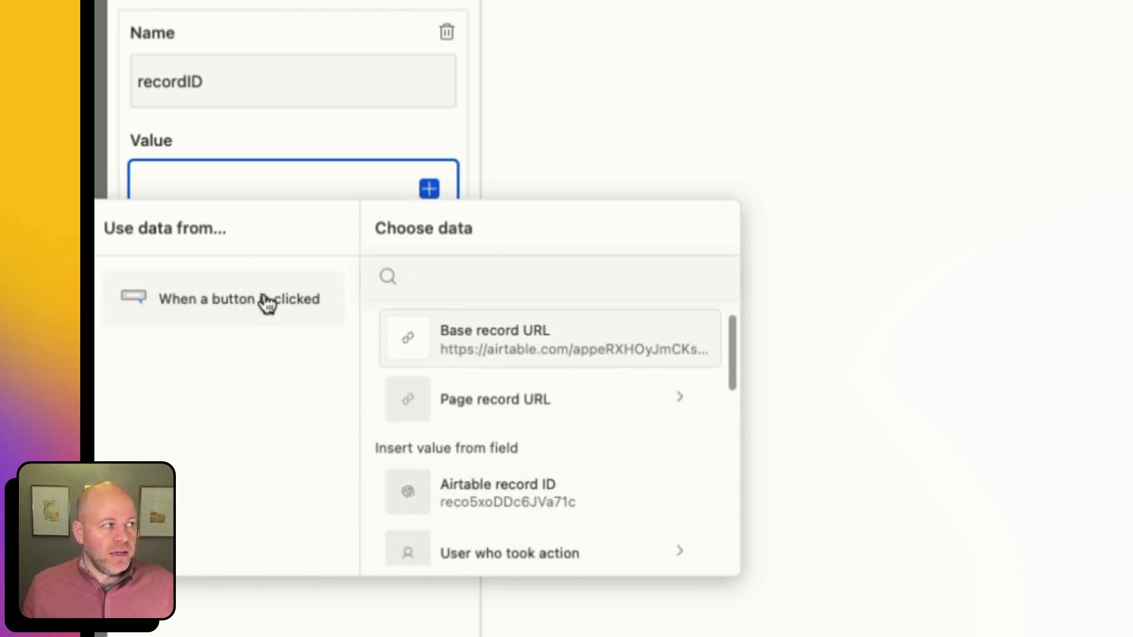
left_click(527, 502)
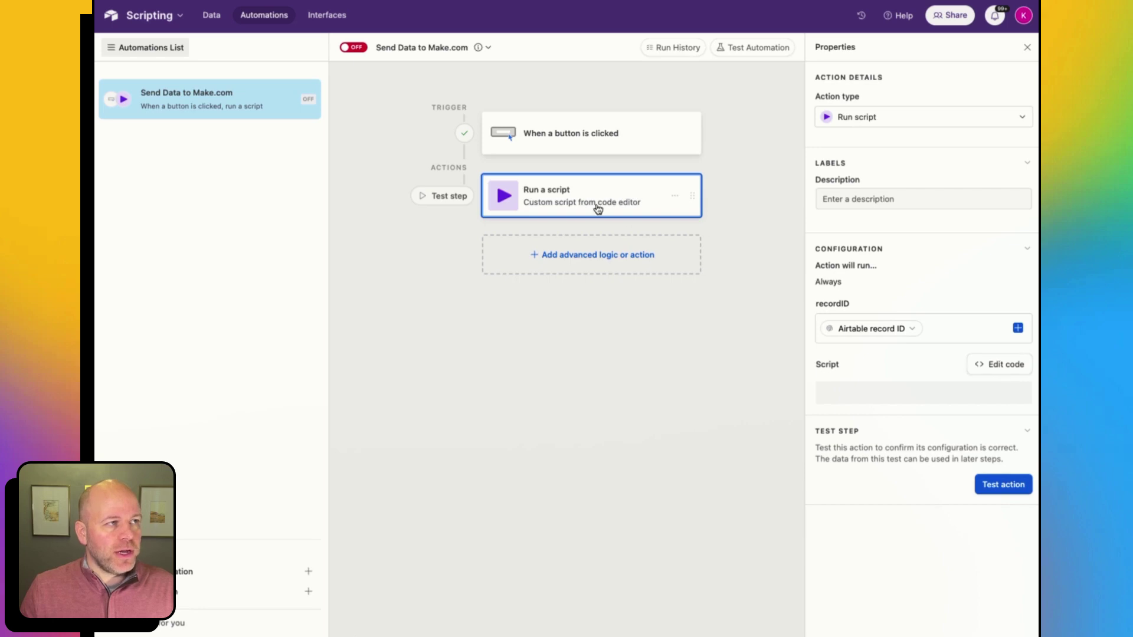
Paste the input.config() and fetch(webhookURLHere + recordID) code into the script, removing the blank line
left_click(991, 365)
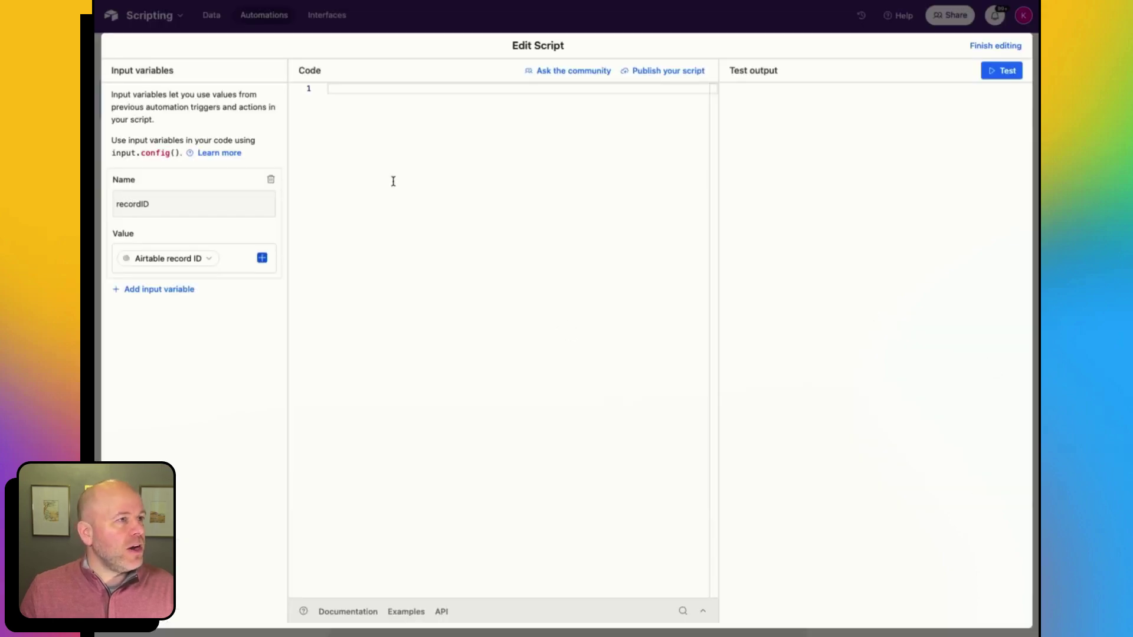
type("let record = input.config(); var contentWebhook = await fetch (`[webhookURLHere]?recordID=${record.recordID}`);")
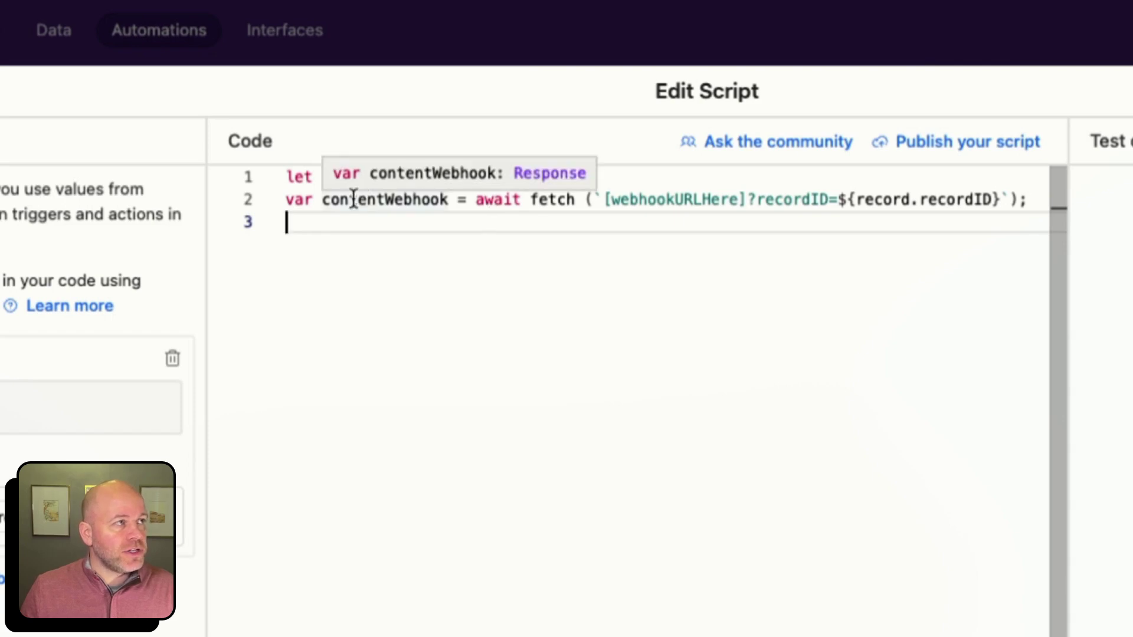
key("BackSpace")
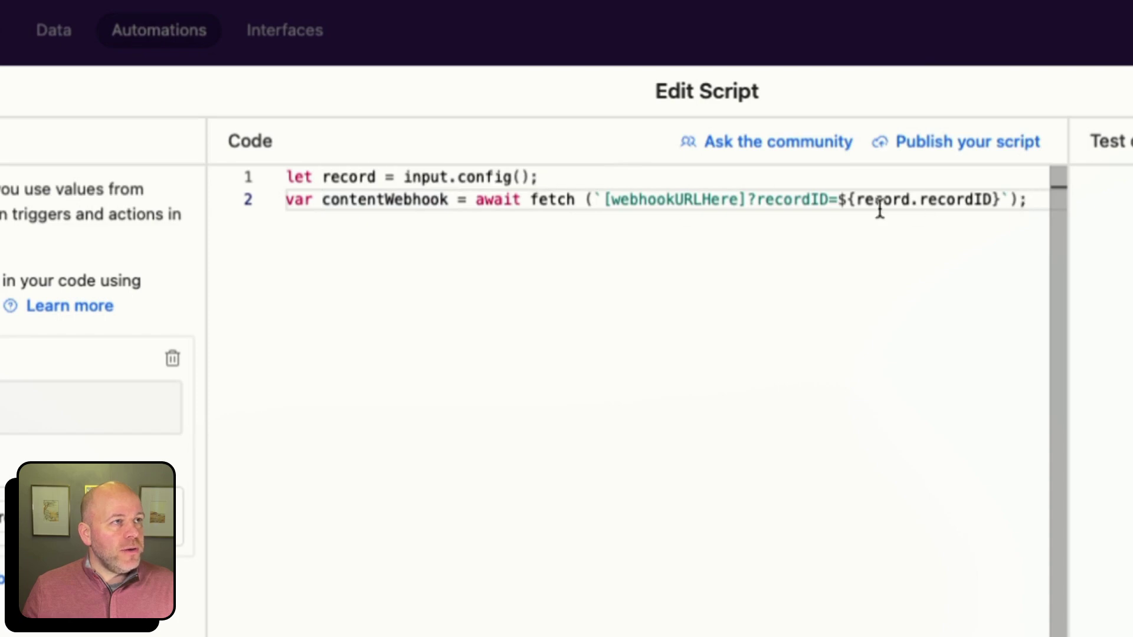
left_click_drag(920, 200, 992, 199)
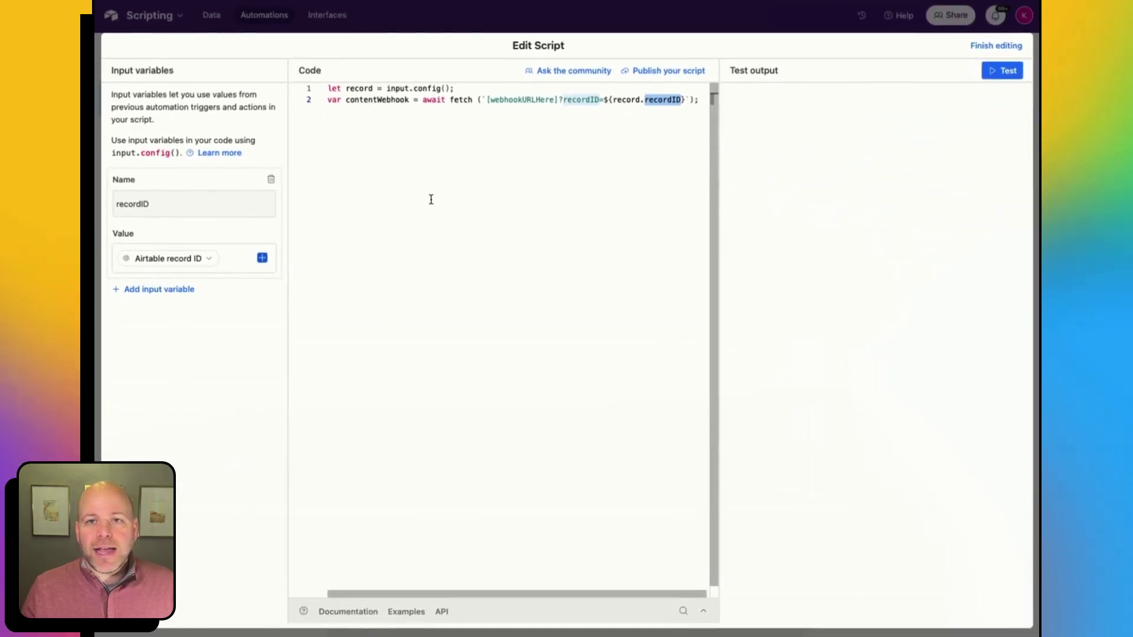
double_click(135, 204)
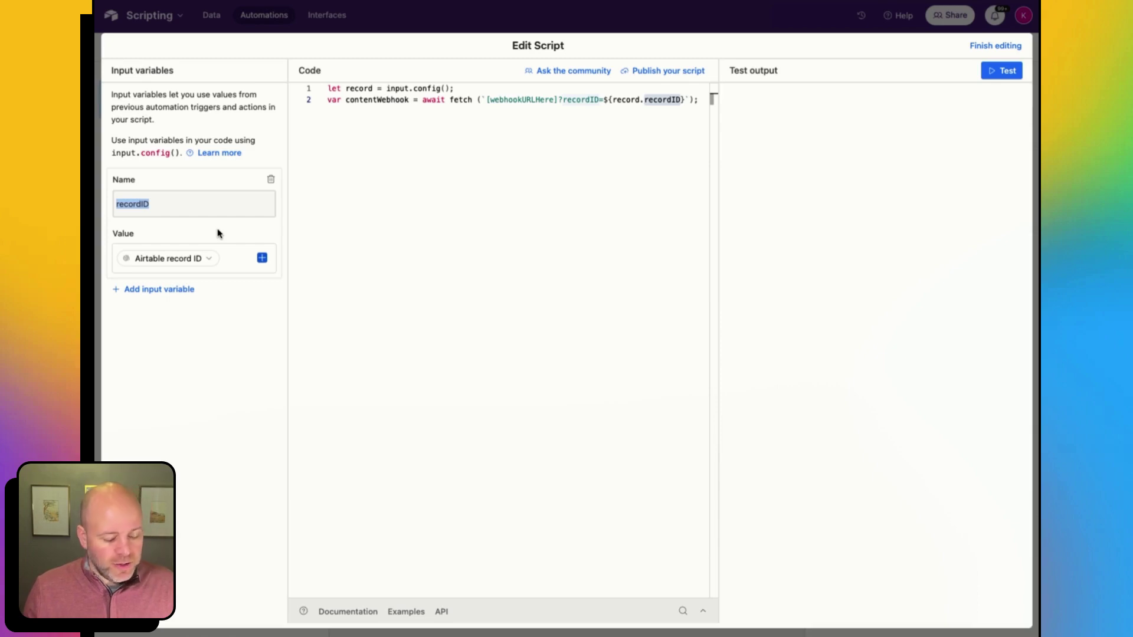
key("Right")
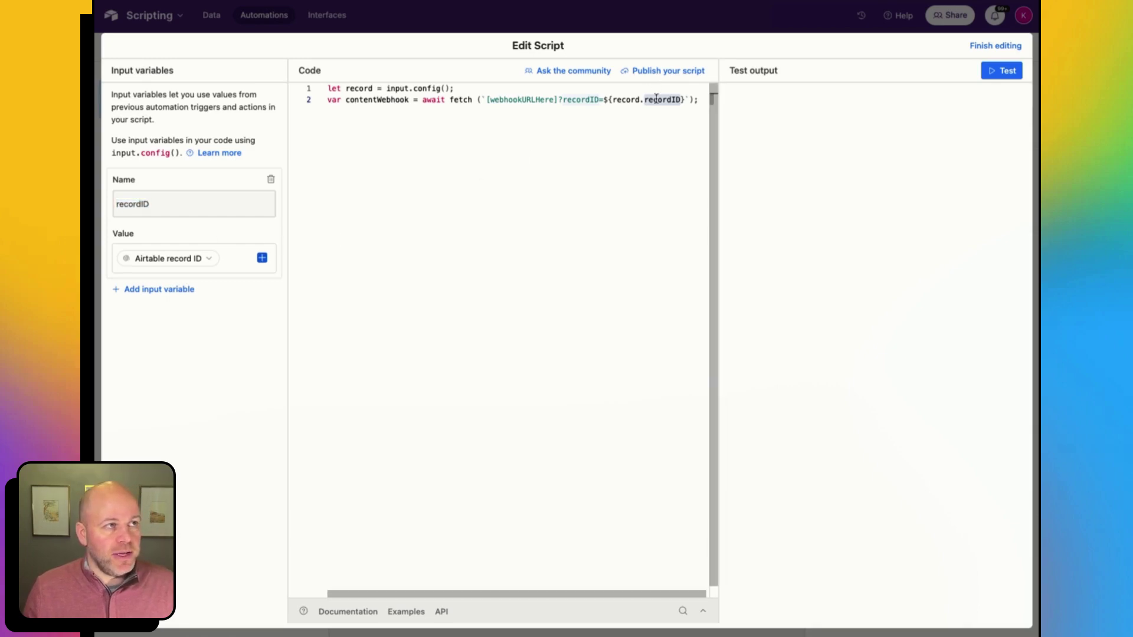
left_click(667, 113, "shift")
left_click(652, 145)
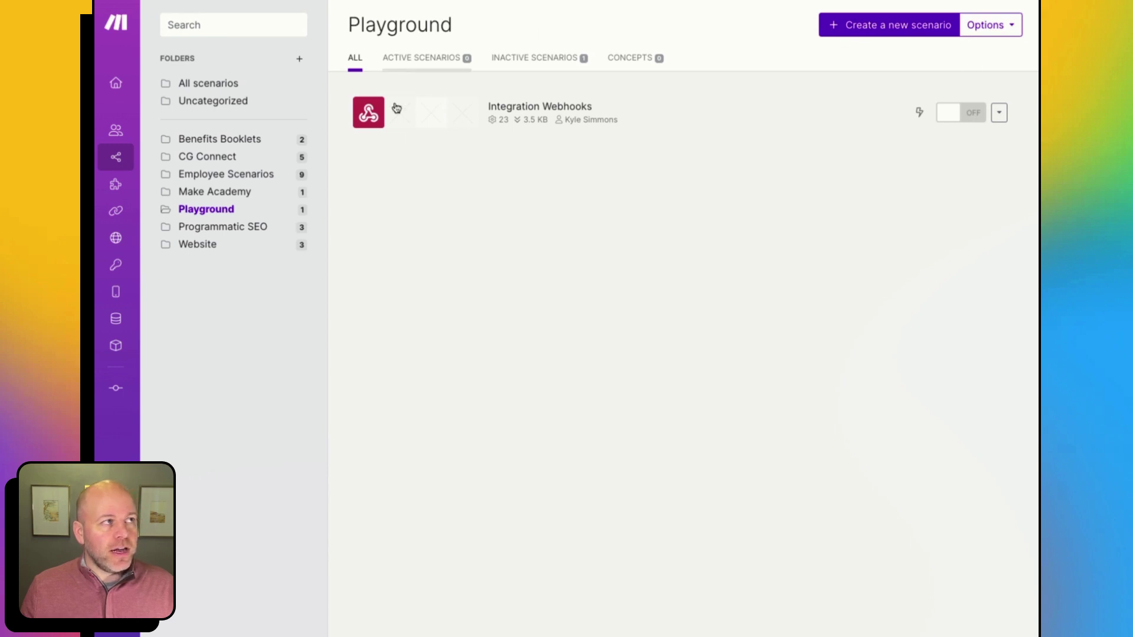
Create a new Make scenario and rename it from 'New scenario' to 'Trading Card'
left_click(897, 34)
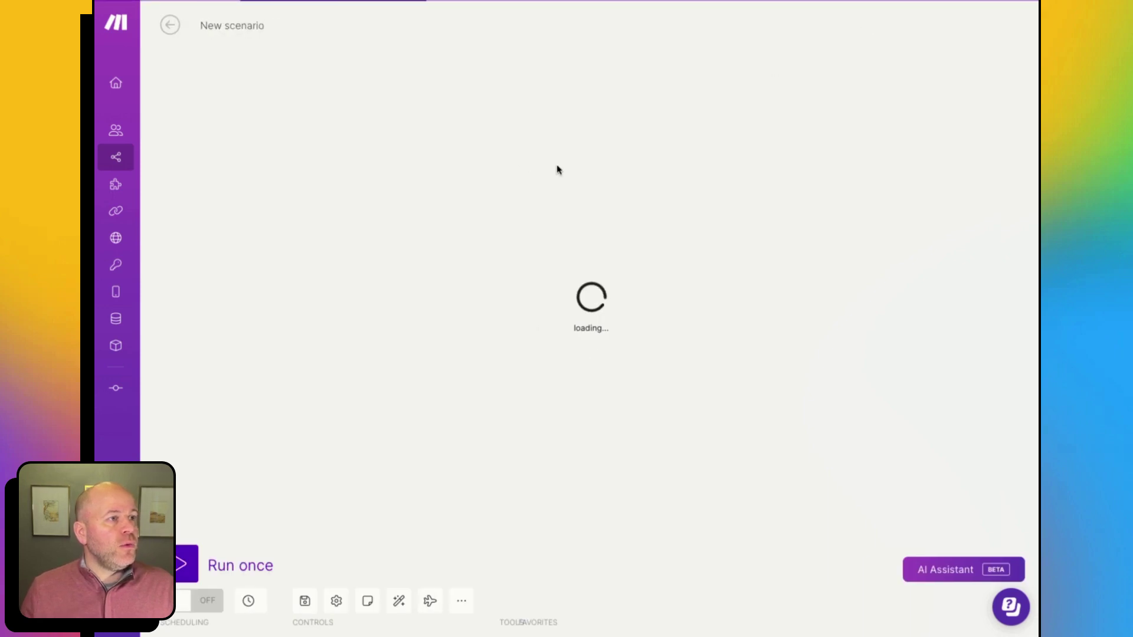
left_click(254, 26)
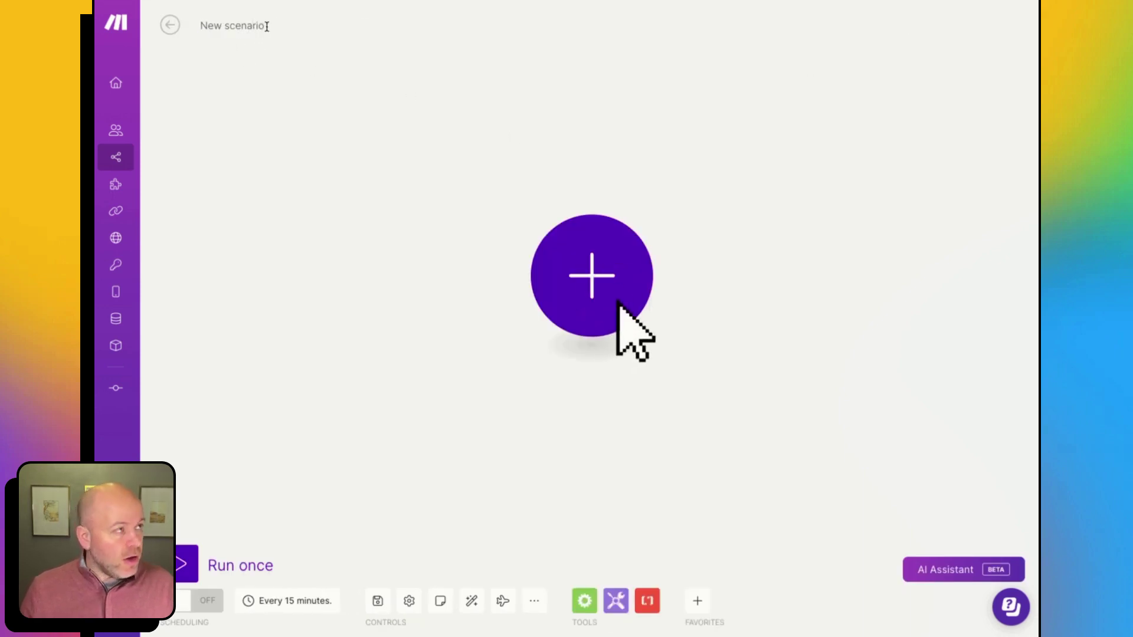
triple_click(266, 26)
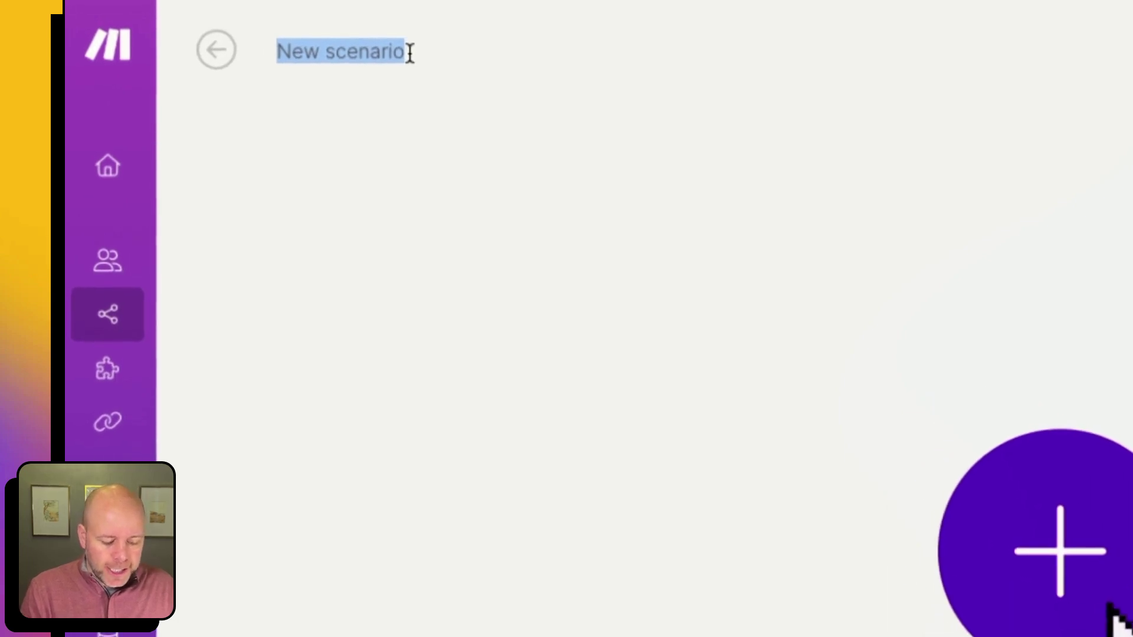
type("Trading Card")
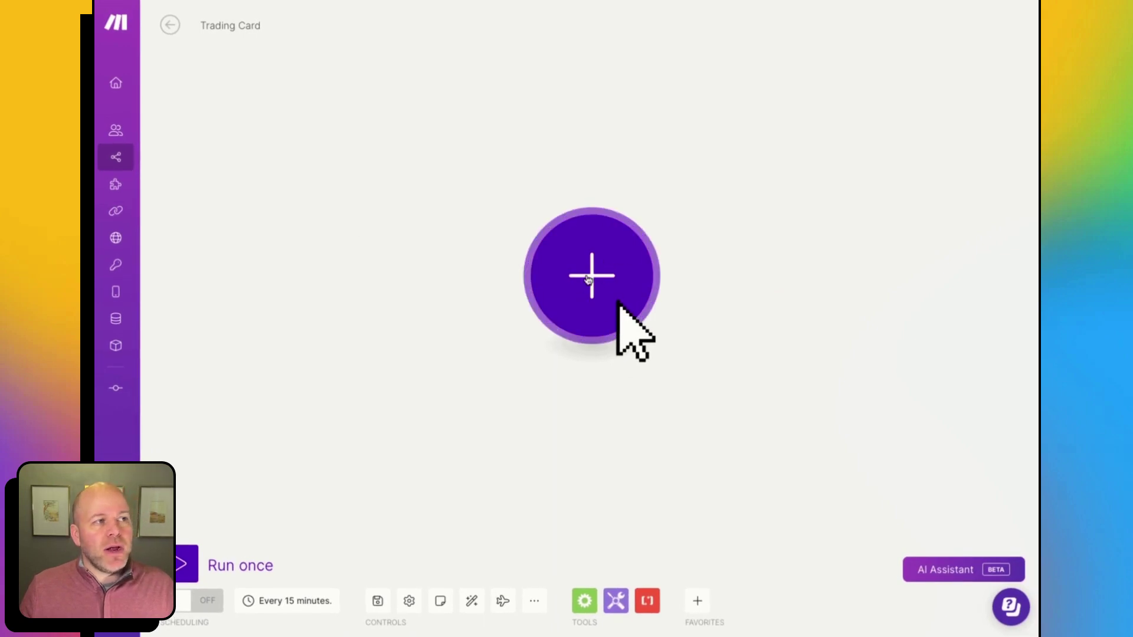
Make the Webhooks app's Custom webhook the scenario's first module
left_click(589, 279)
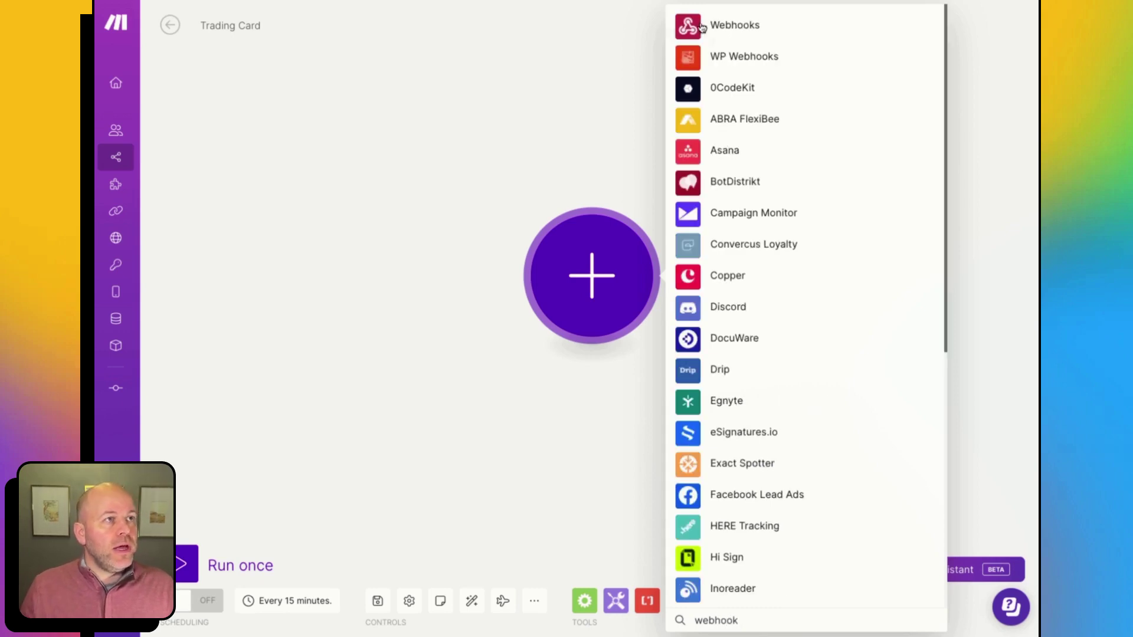
left_click(695, 22)
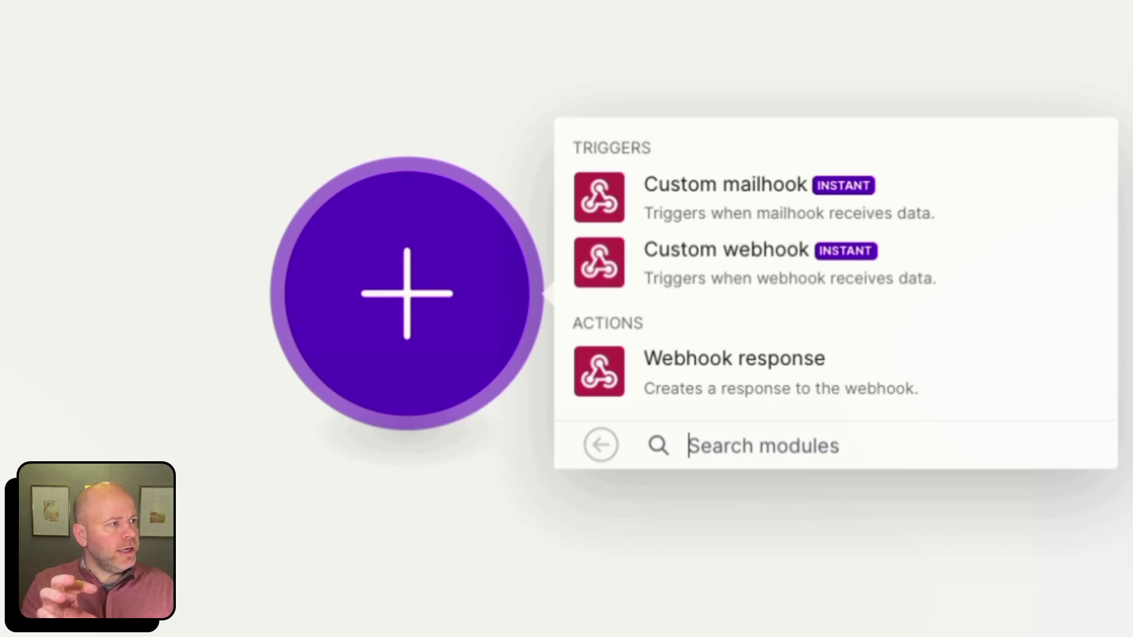
left_click(701, 271)
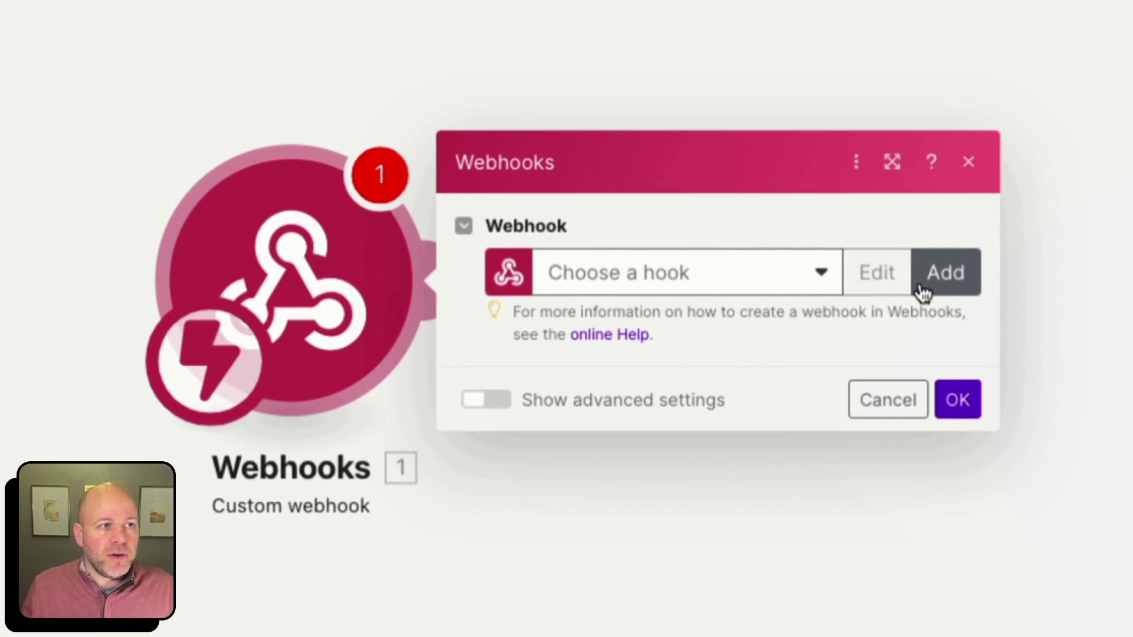
Create and save a new webhook named 'Player Trading Card Webhook'
left_click(922, 289)
left_click_drag(739, 177, 278, 173)
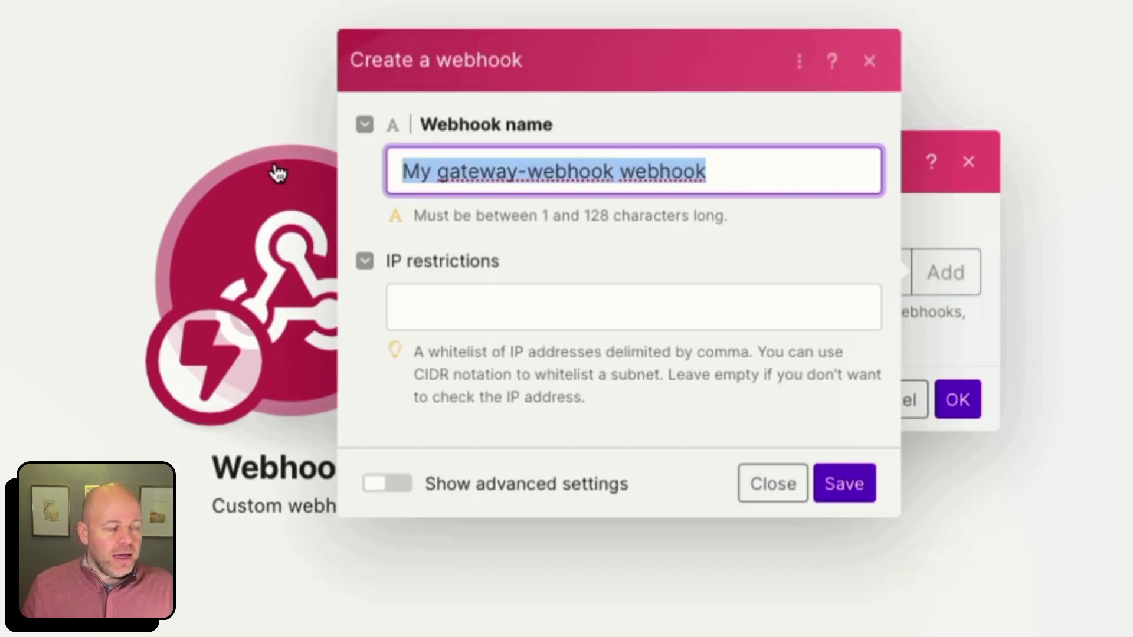
type("C")
key("BackSpace")
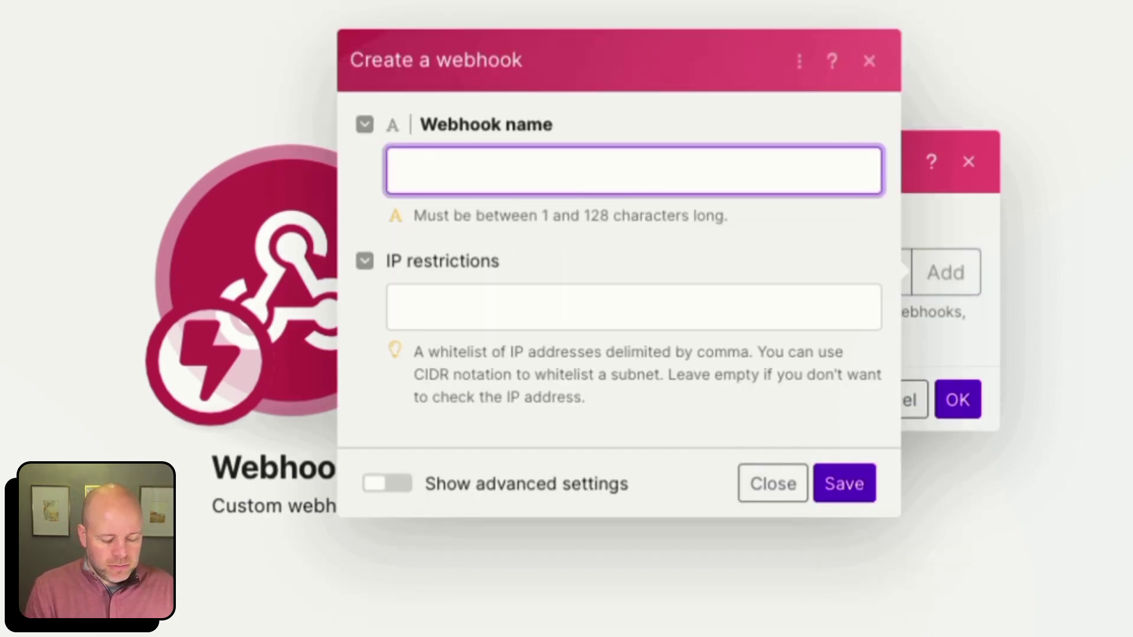
type("TPlayer D")
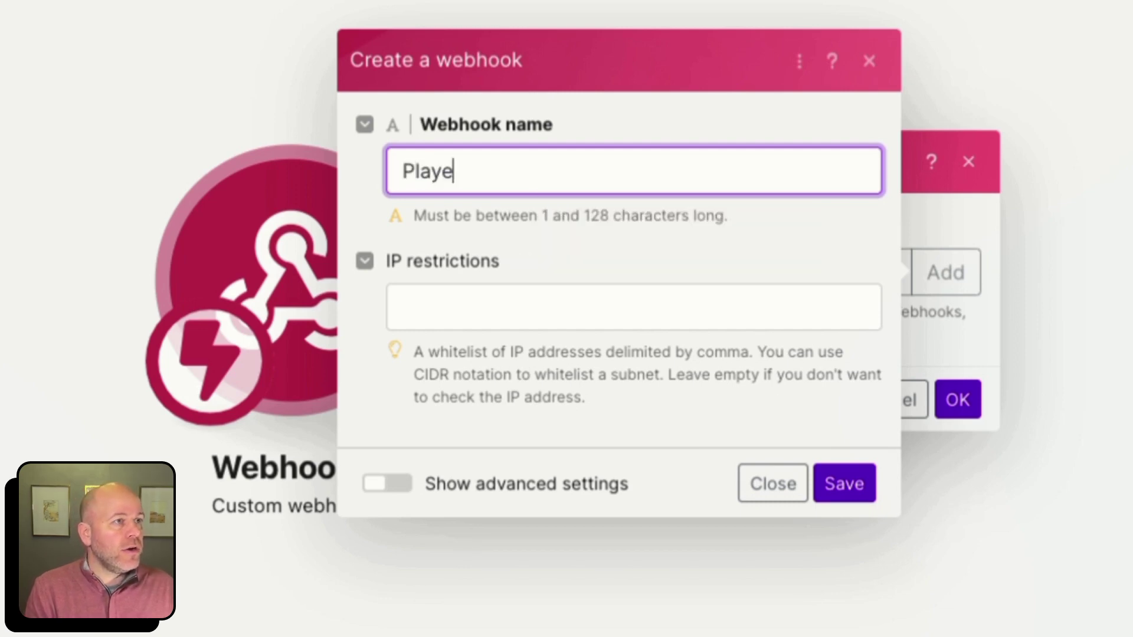
key("BackSpace")
key("BackSpace")
key("BackSpace")
type("Trading Card")
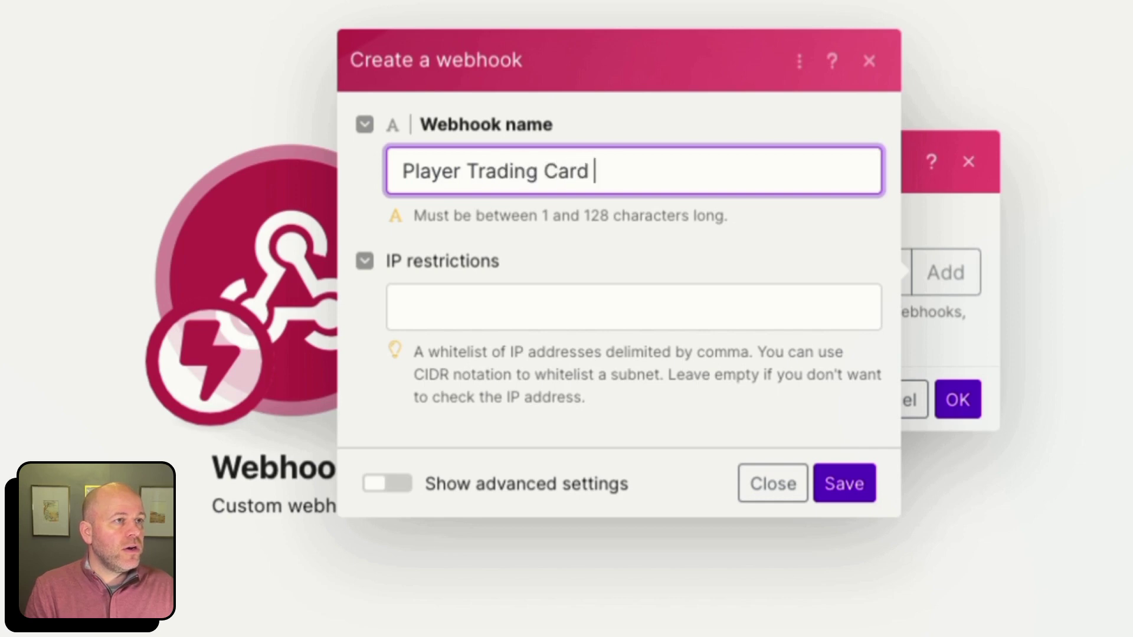
type(" Webhook")
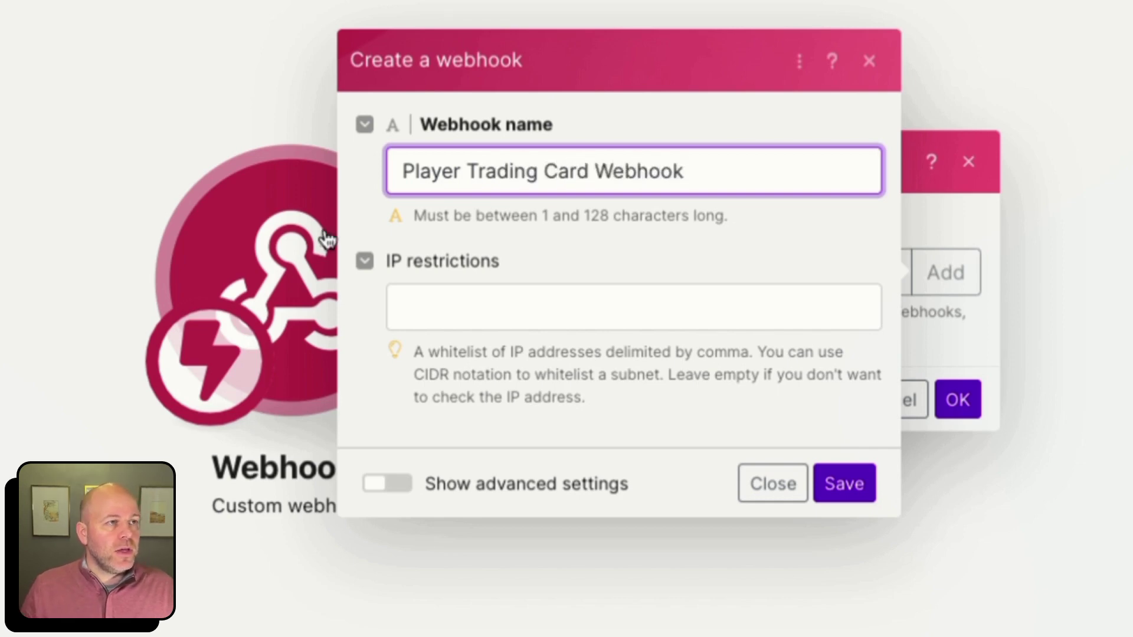
left_click(632, 271)
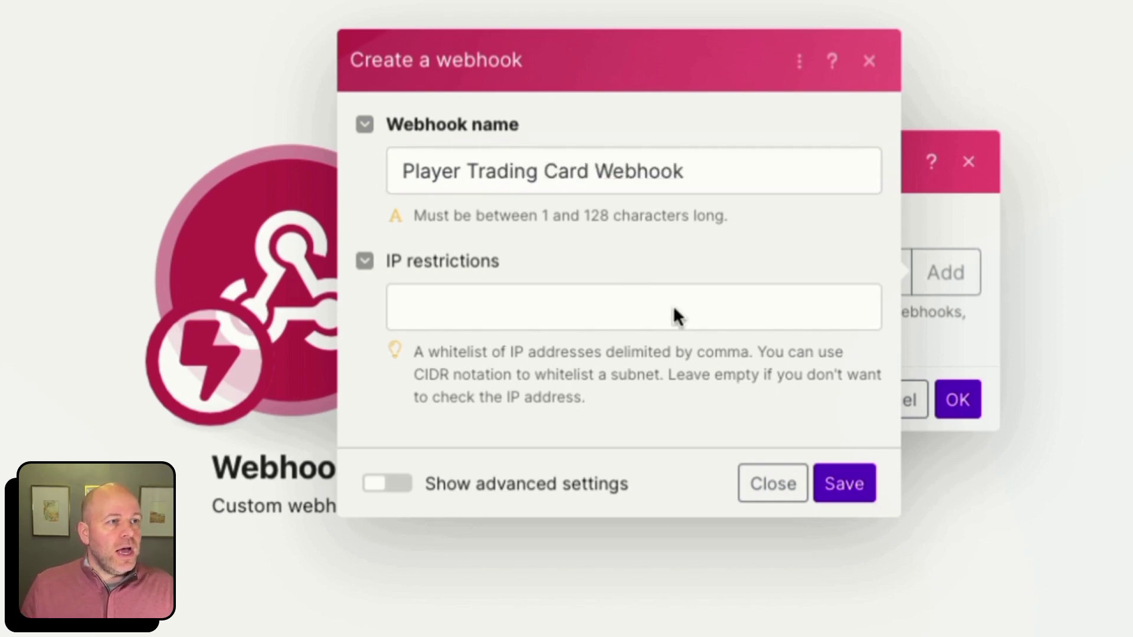
left_click(860, 502)
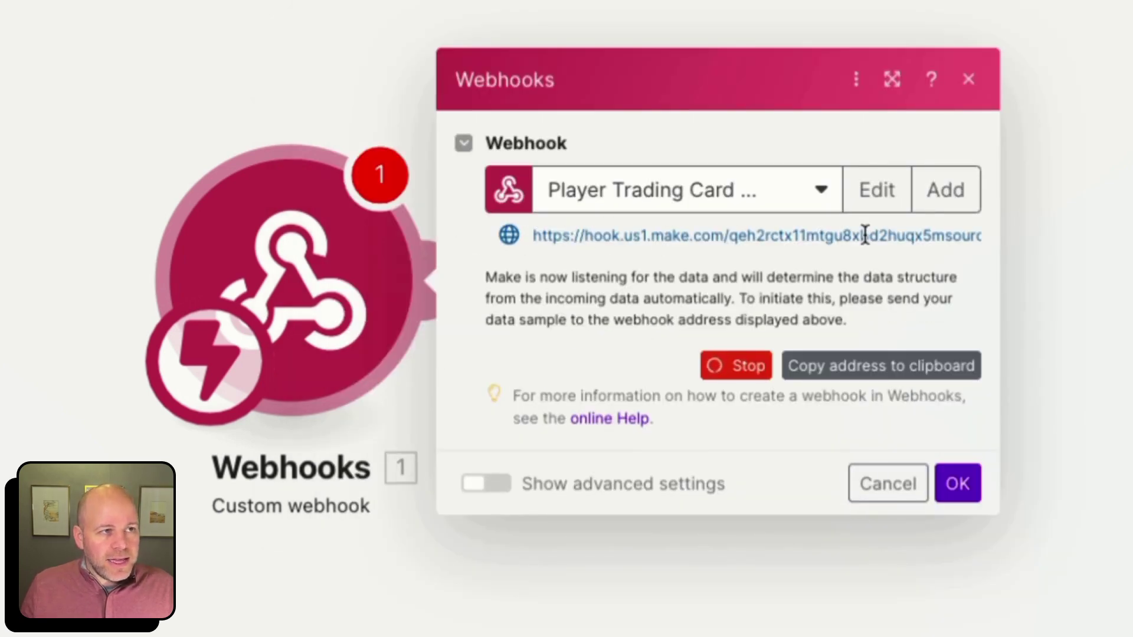
Copy the Make webhook address and paste it over webhookURLHere in the Airtable fetch call
left_click(863, 377)
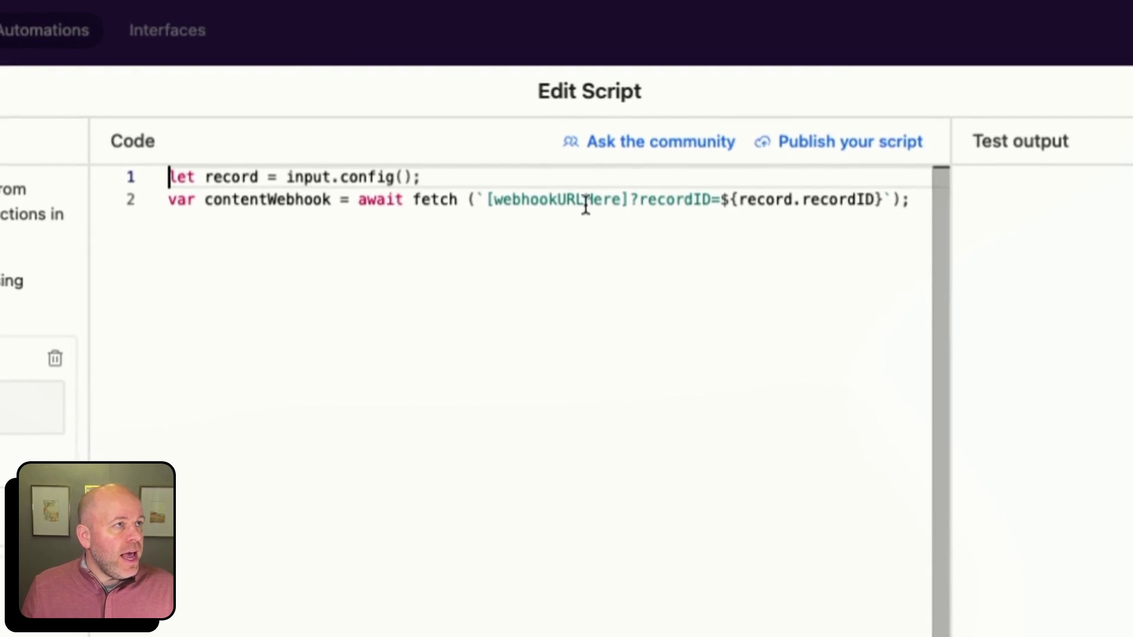
left_click_drag(629, 199, 493, 201)
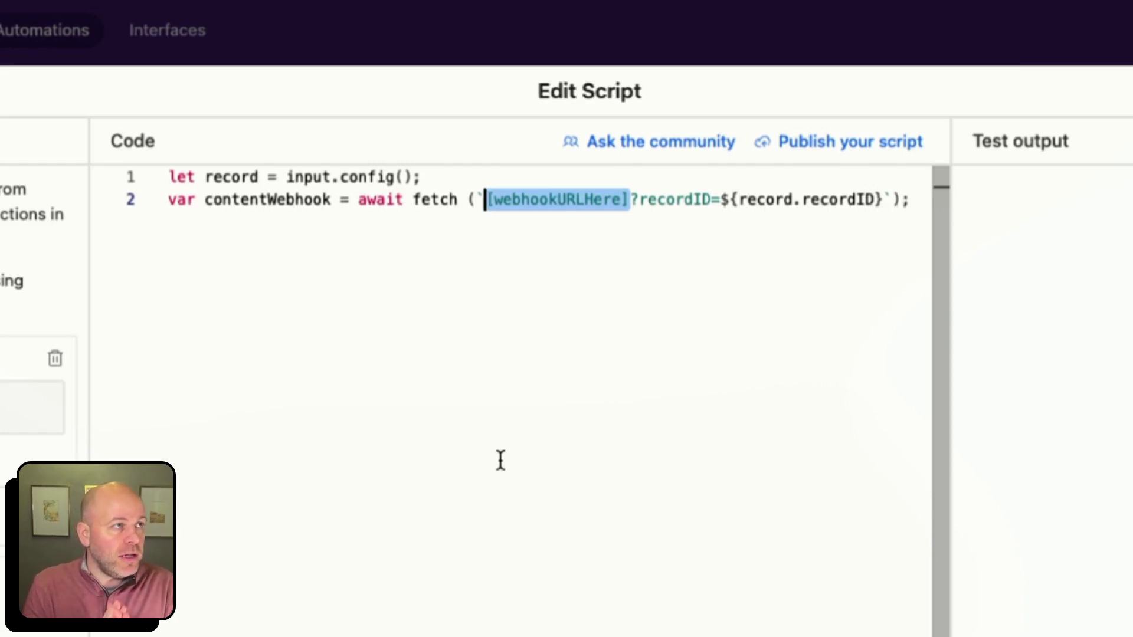
key("BackSpace")
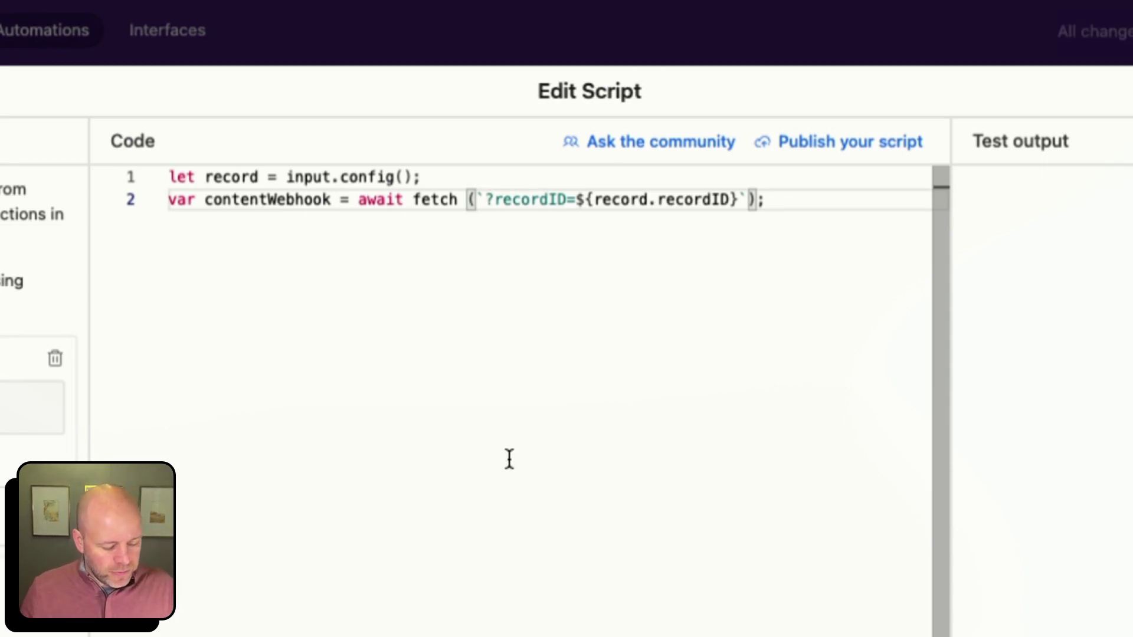
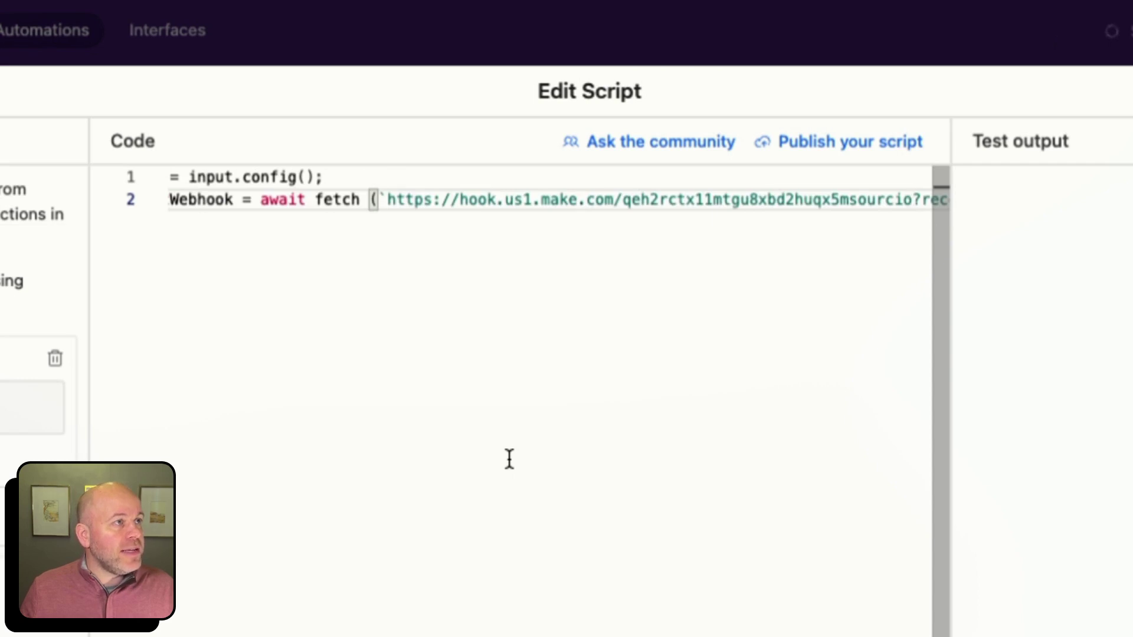
left_click_drag(392, 201, 912, 198)
left_click(851, 286)
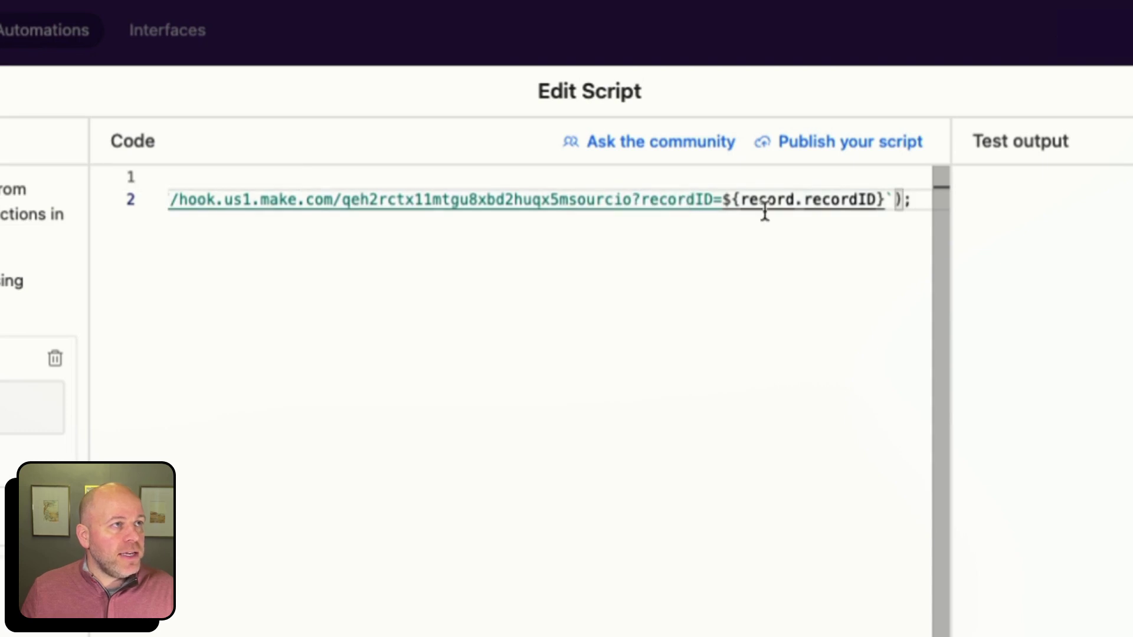
scroll(498, 301, "left", 5)
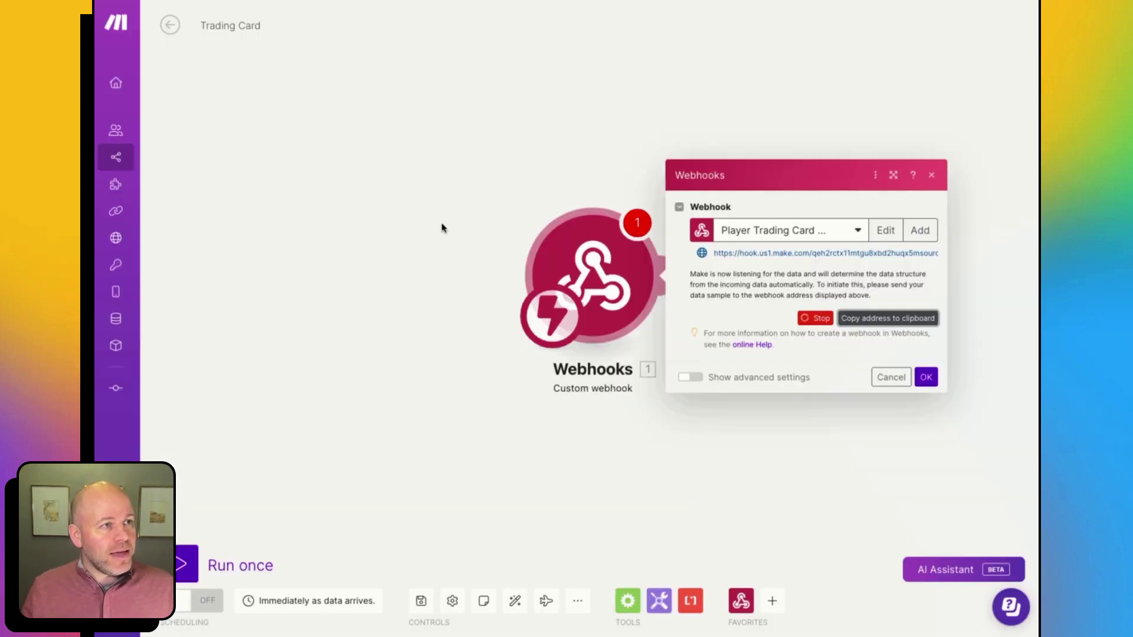
Close the webhook settings and Run once the Trading Card scenario, then return to Airtable
left_click(441, 229)
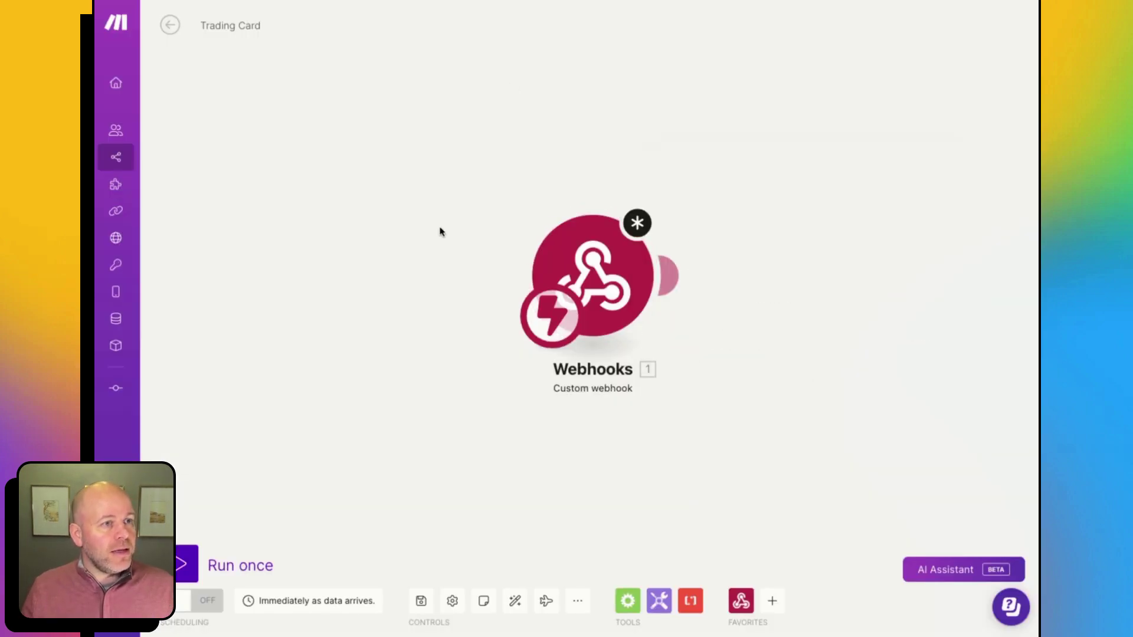
left_click(670, 275)
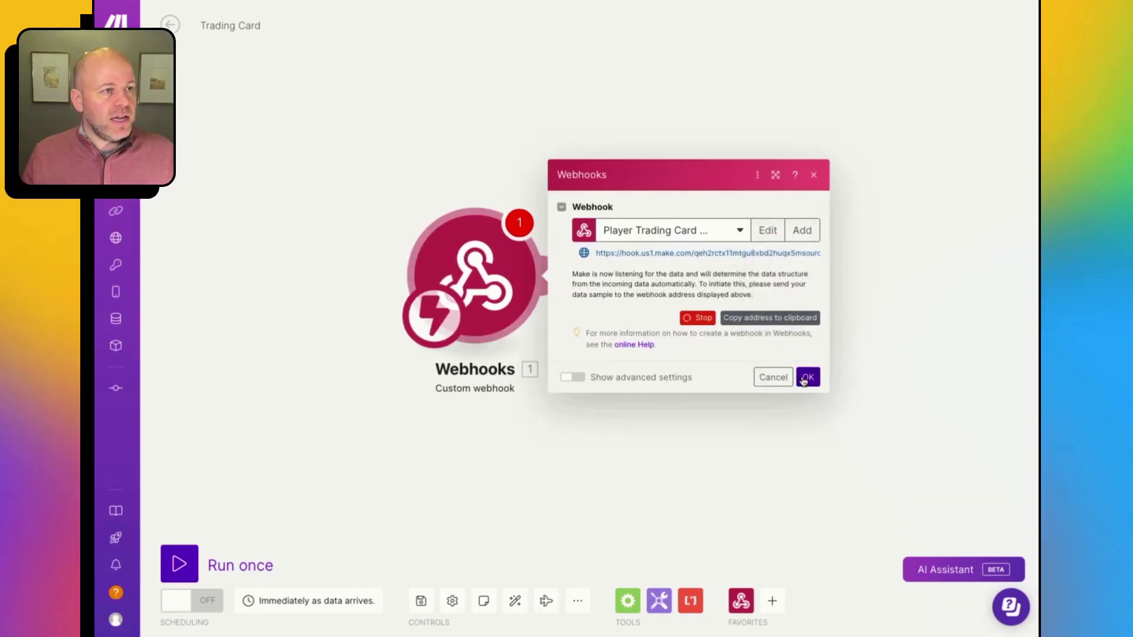
left_click(806, 375)
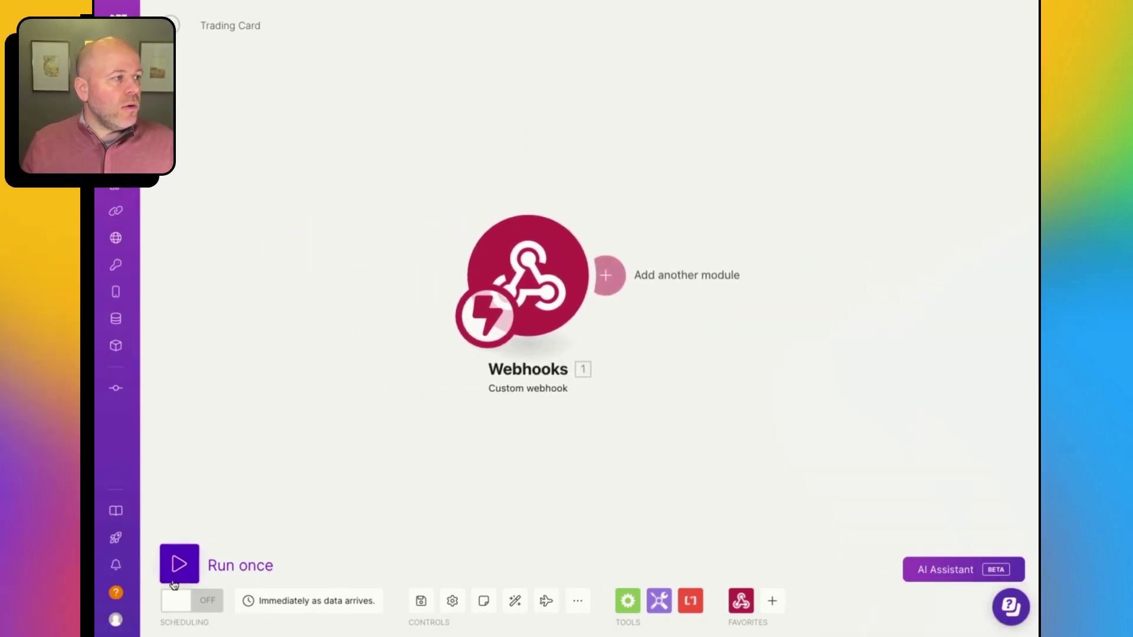
left_click(179, 564)
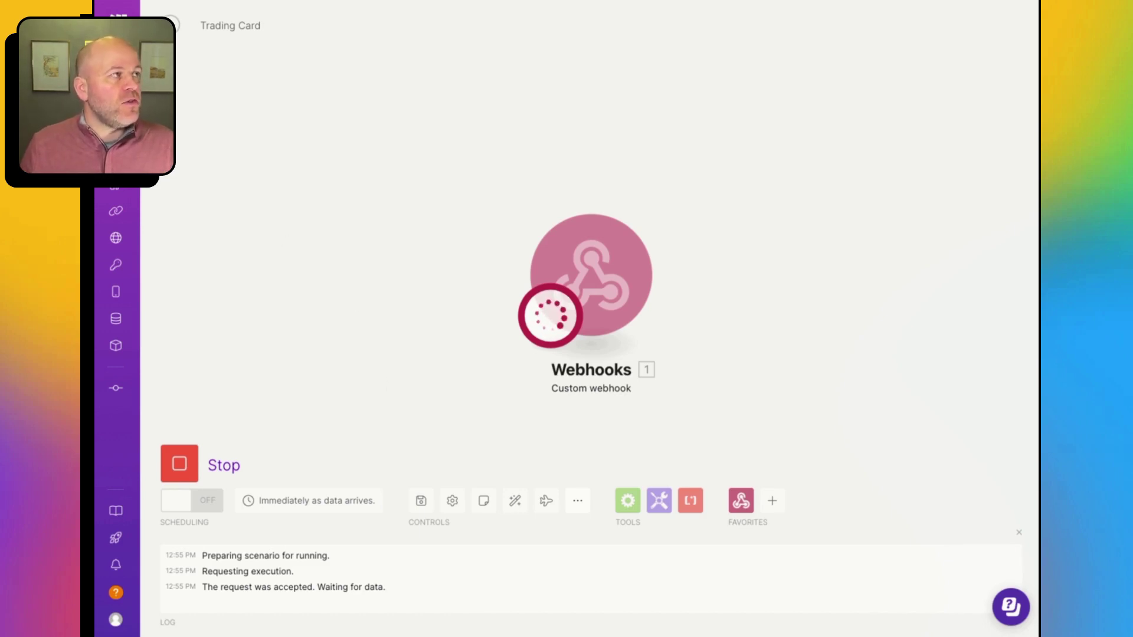
left_click(224, 1)
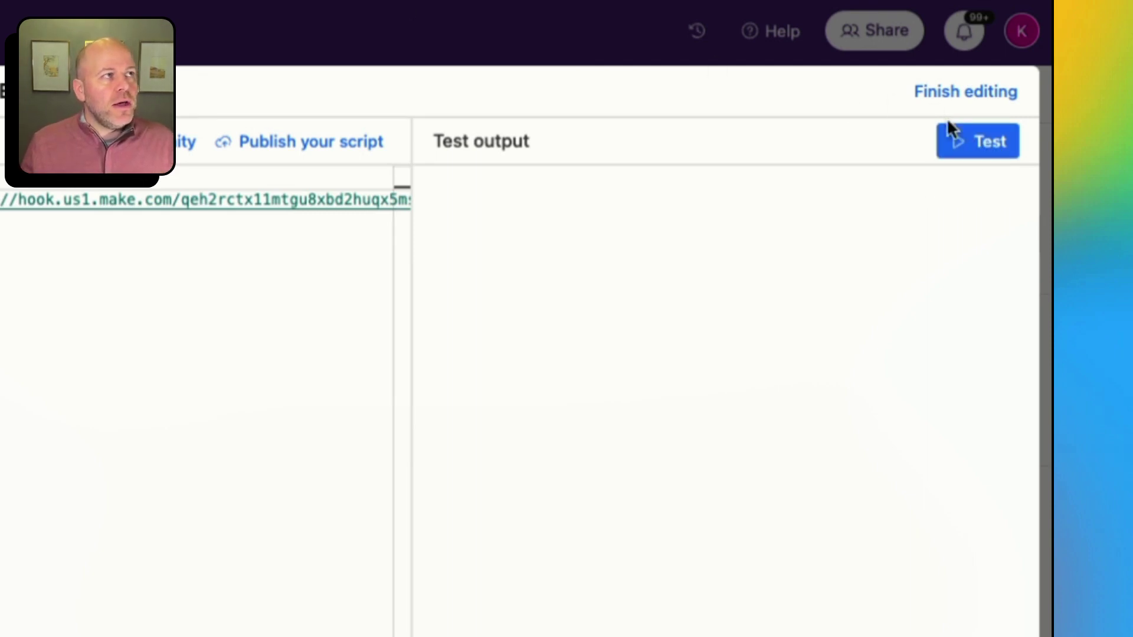
Test the Airtable script so it sends the record ID to the waiting Make webhook
left_click(957, 143)
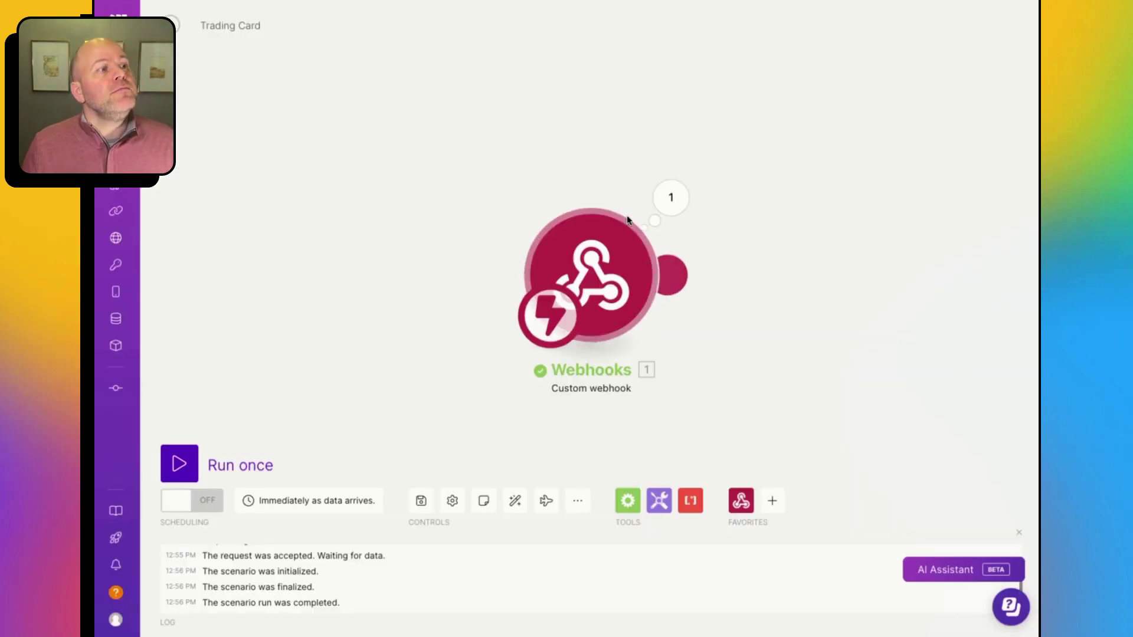
Open the Webhooks module's output and check Bundle 1's recordID against Airtable's record ID
mouse_move(627, 271)
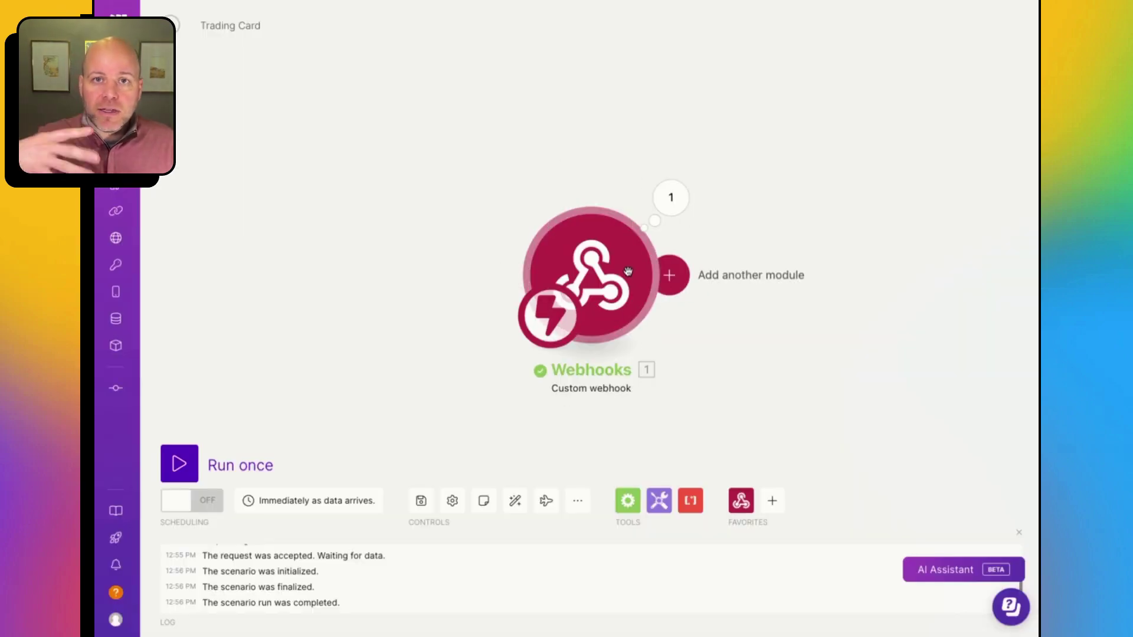
left_click(671, 197)
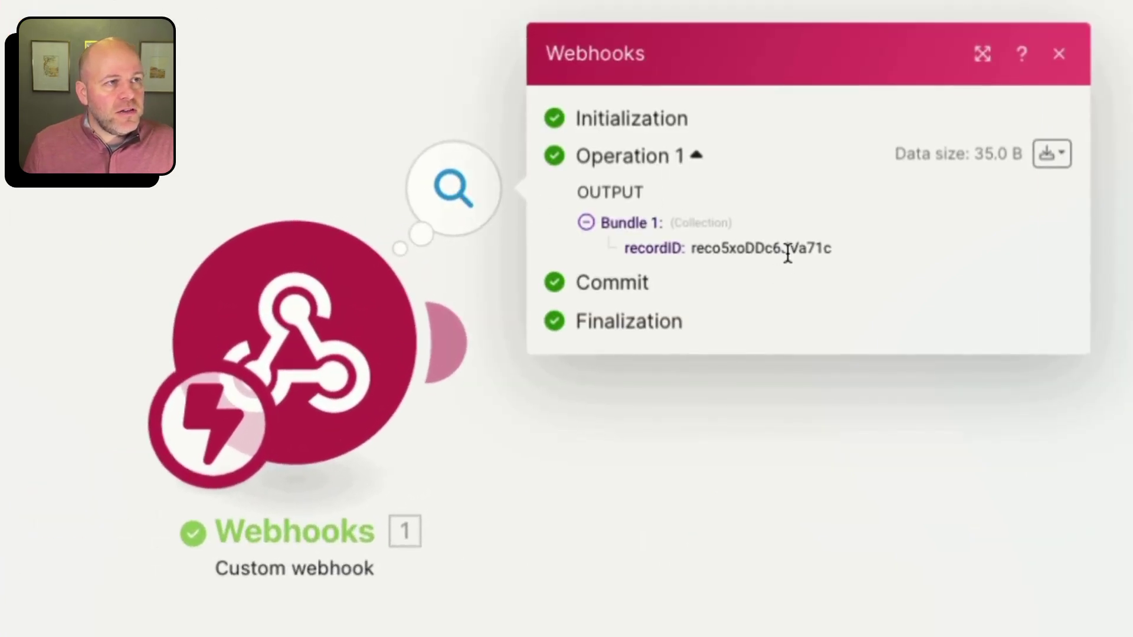
left_click_drag(790, 248, 846, 248)
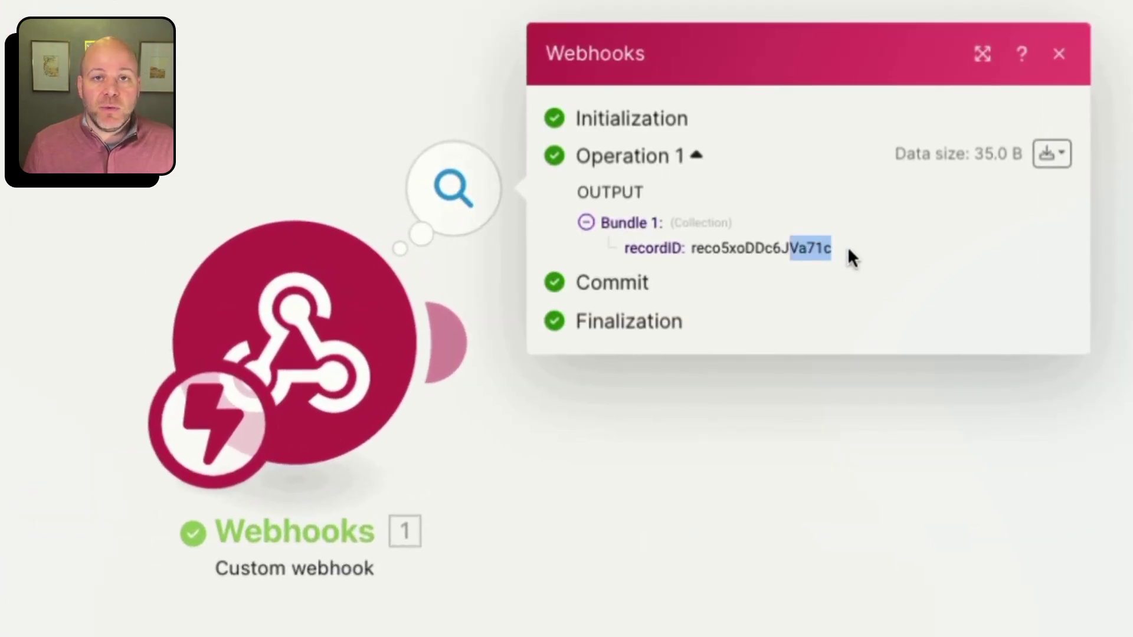
left_click(834, 289)
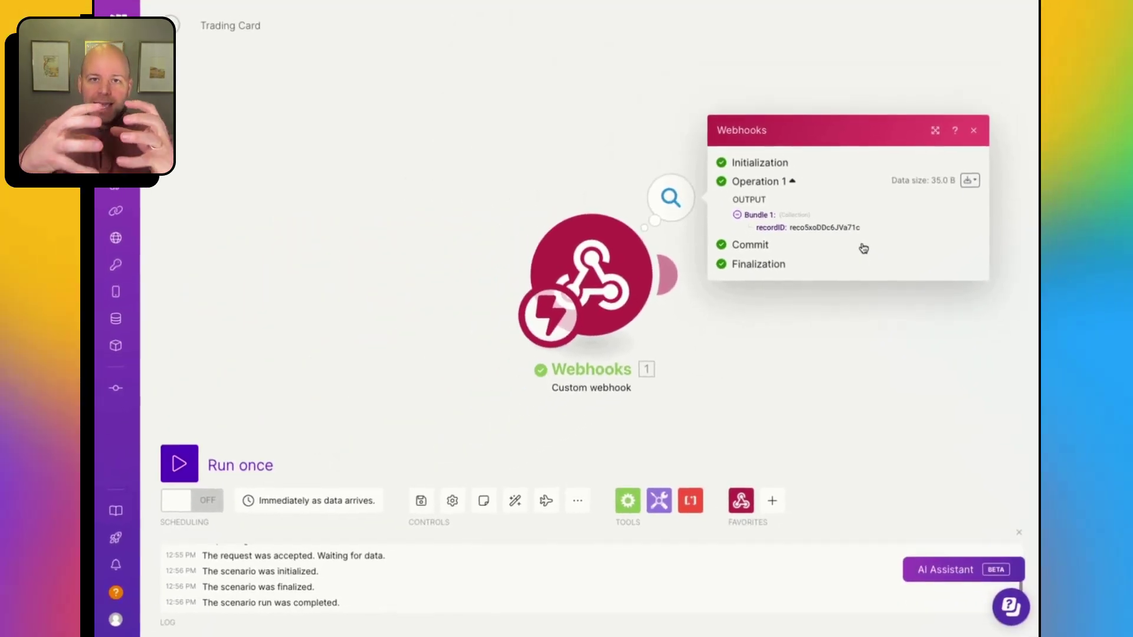
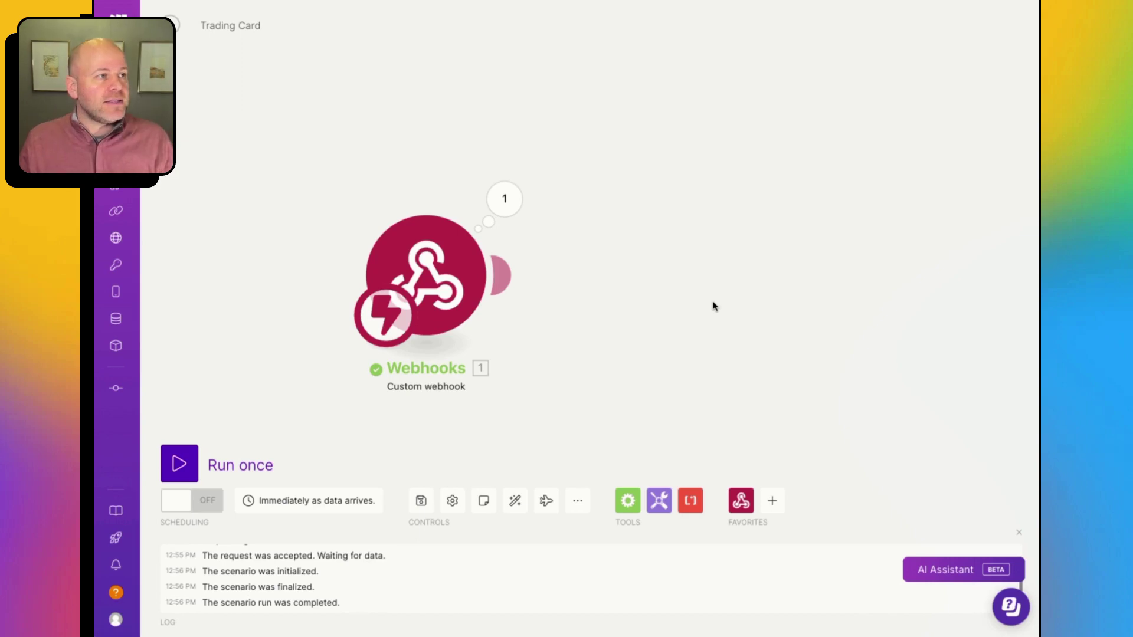
Attach an Airtable 'Get a Record' module after the Webhooks module
left_click(505, 271)
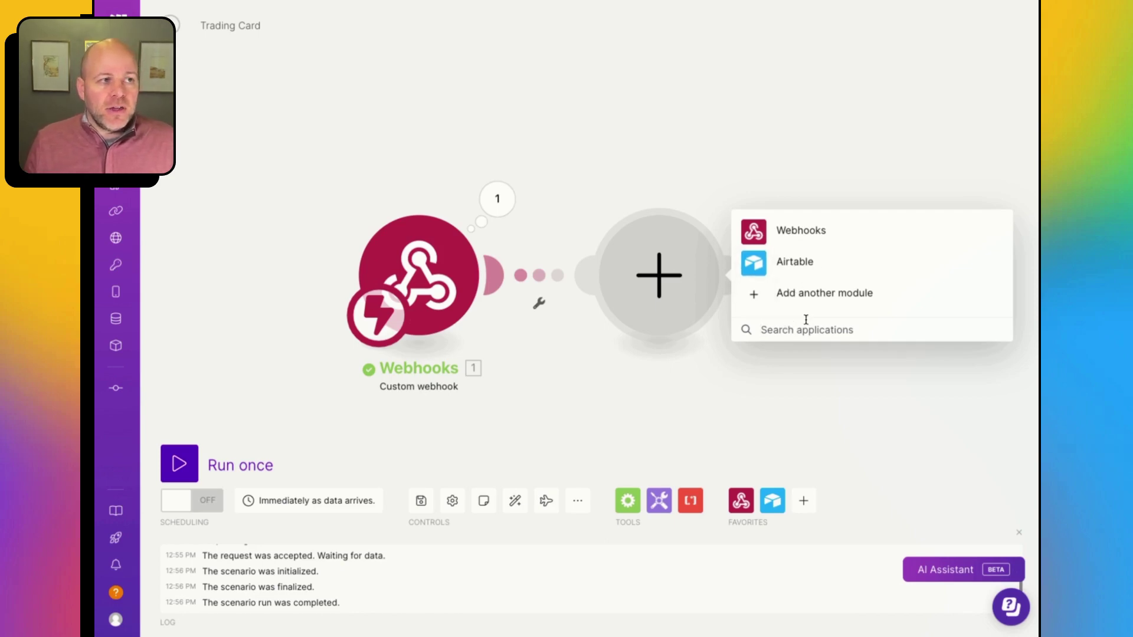
left_click(794, 262)
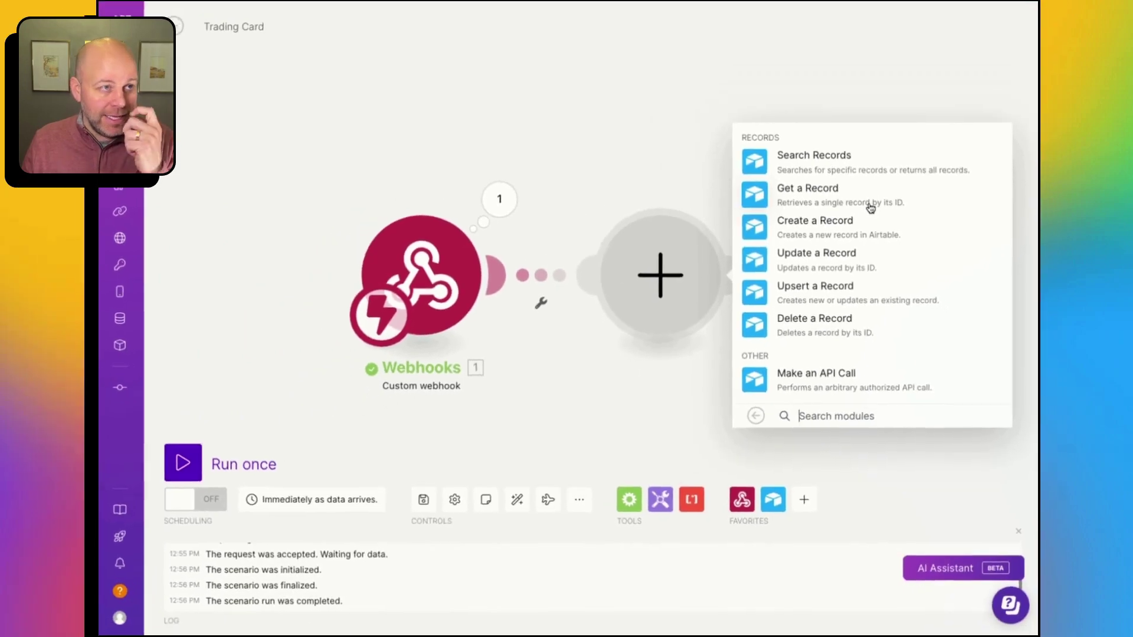
left_click(870, 203)
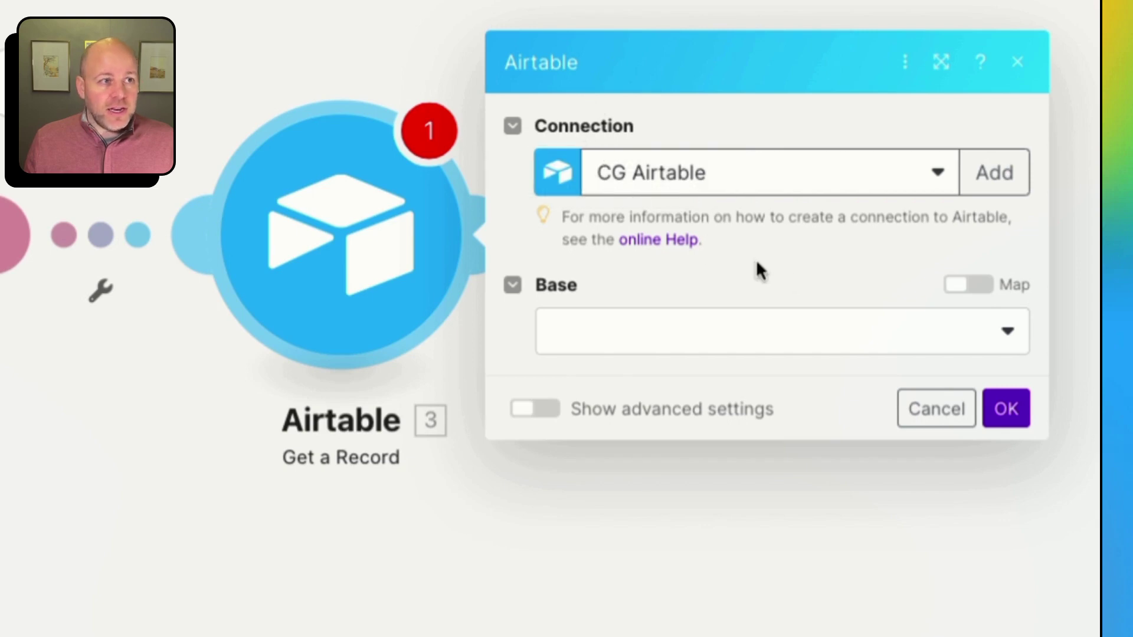
Point Get a Record at the Players table in the Scripting base
left_click(696, 336)
type("sp")
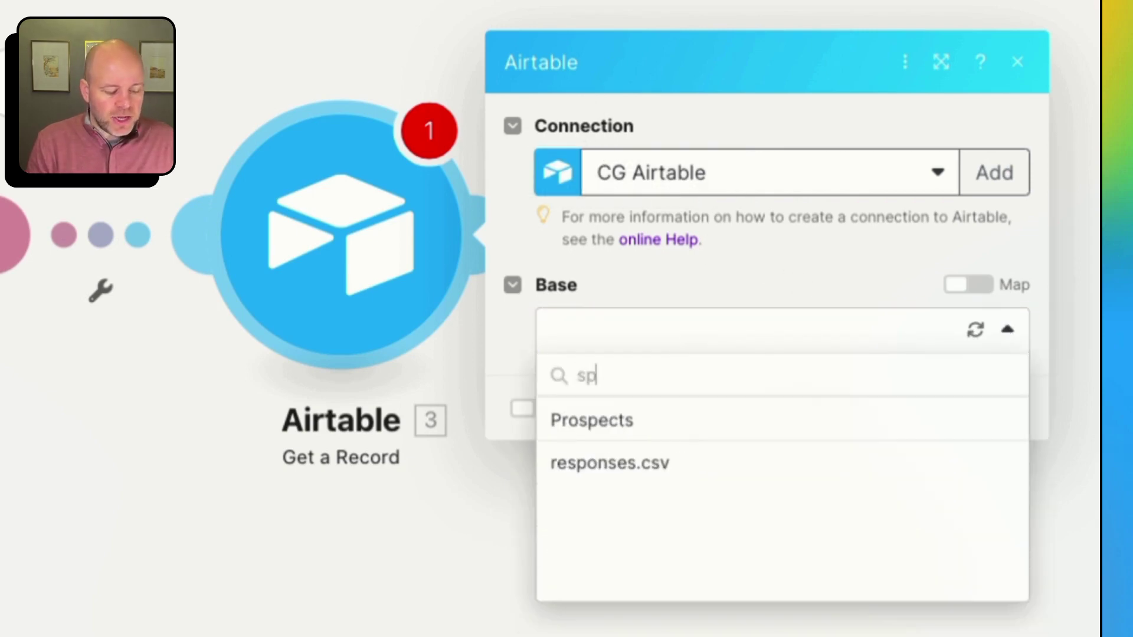
key("BackSpace")
type("c")
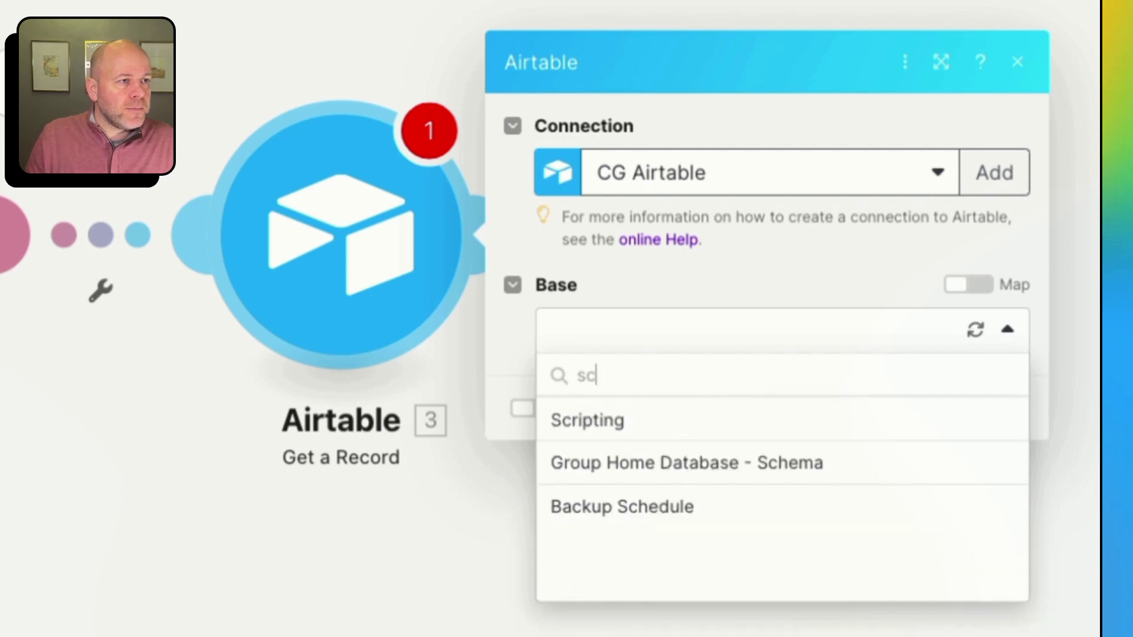
left_click(609, 421)
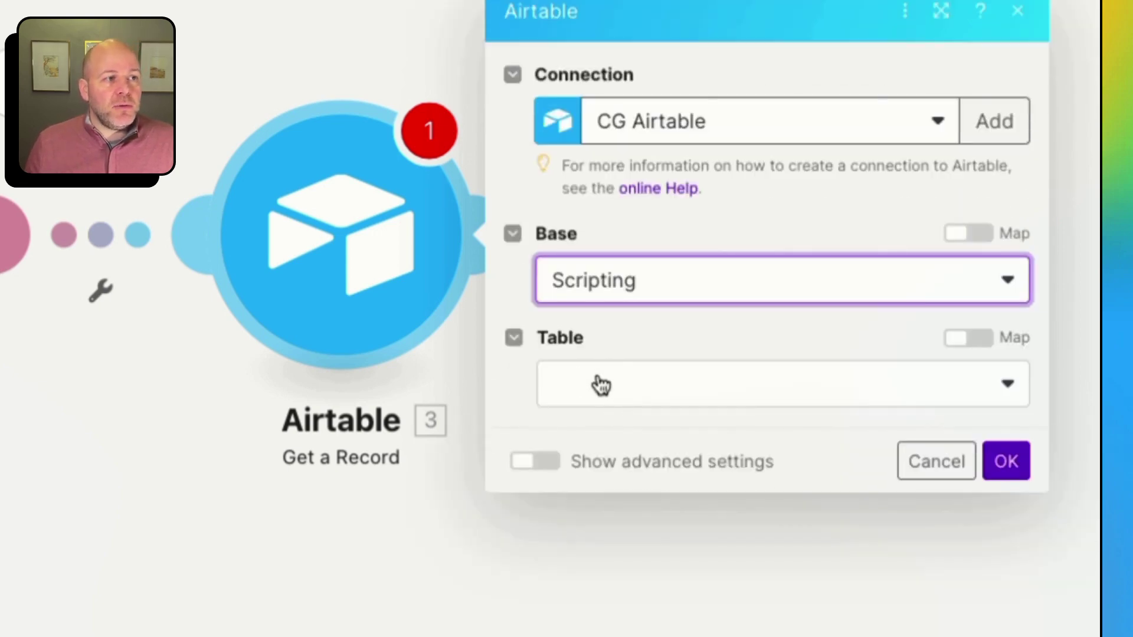
left_click(599, 384)
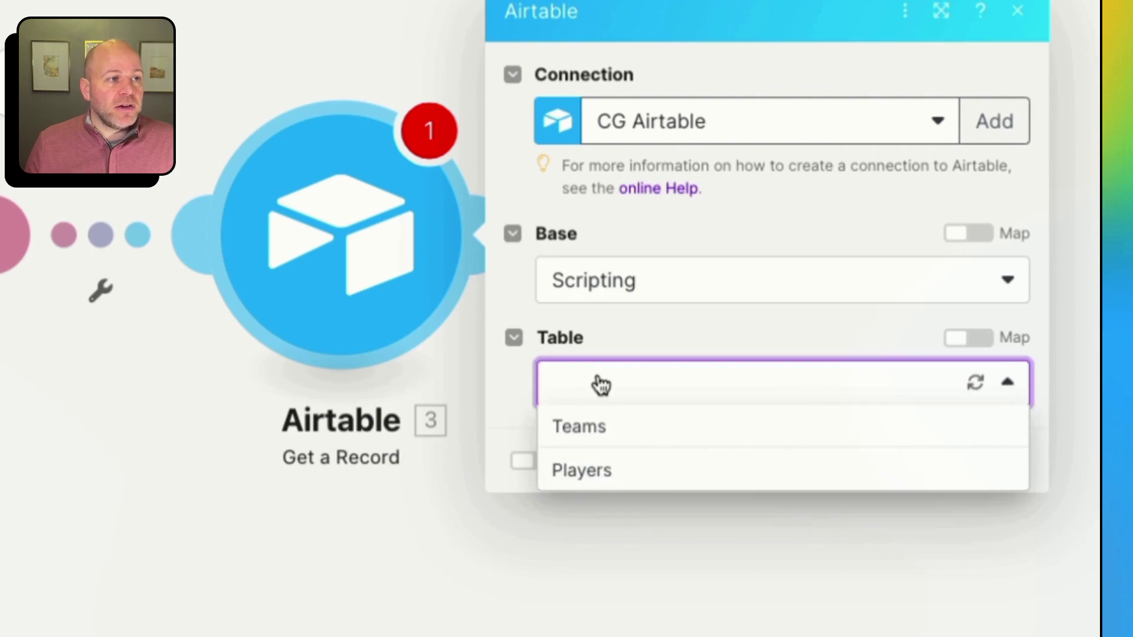
left_click(583, 471)
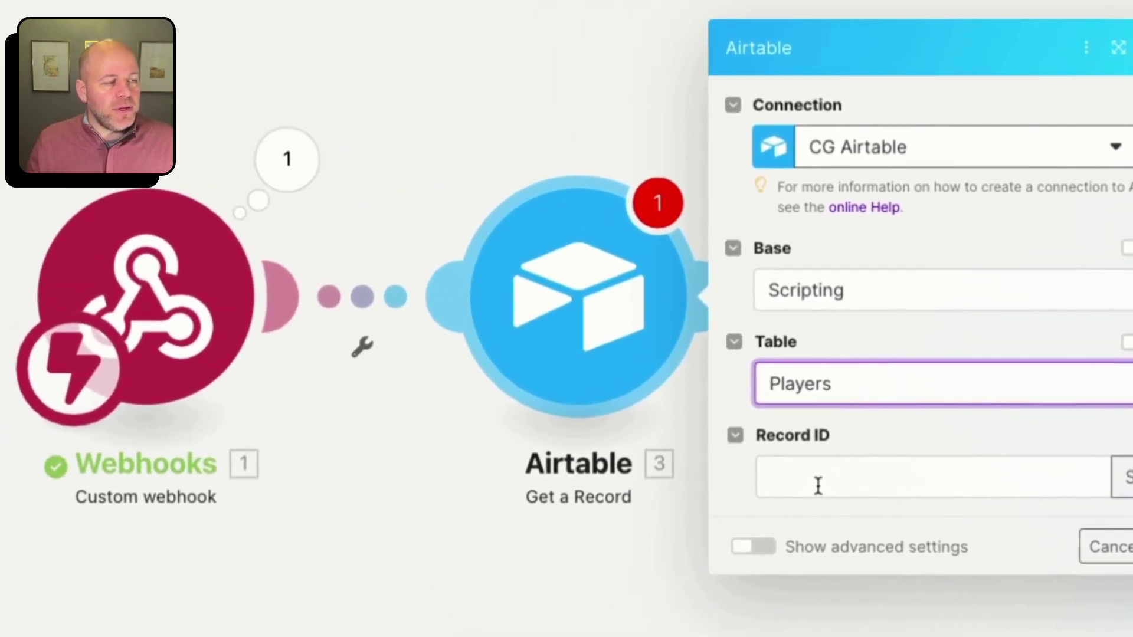
Map 1.recordID into Record ID, save the module, and run the scenario once
left_click(607, 445)
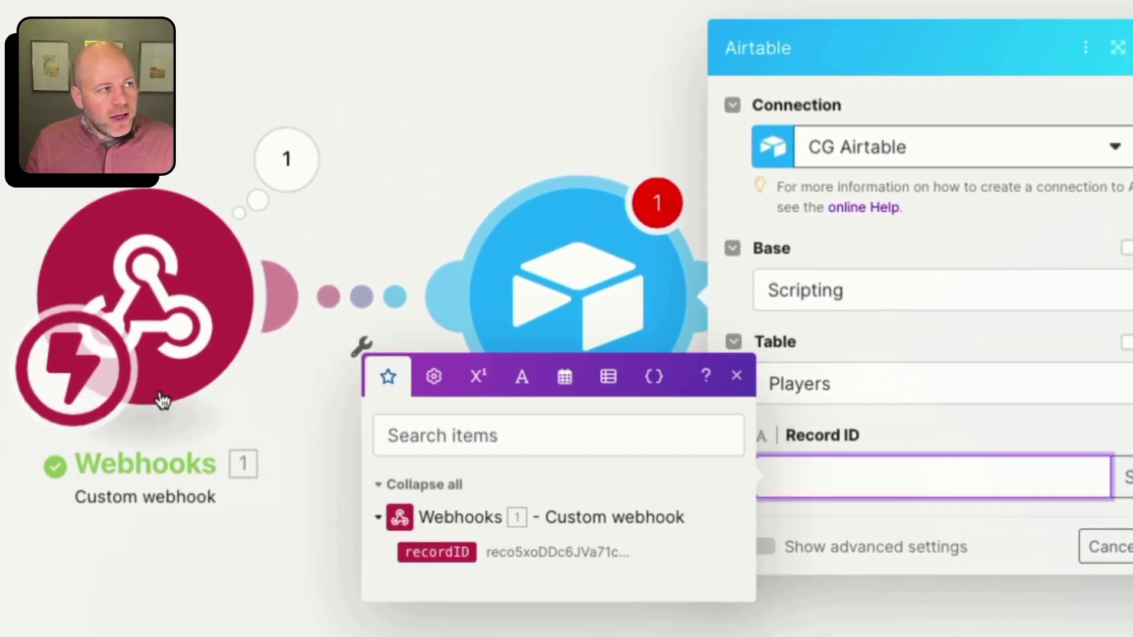
left_click(437, 552)
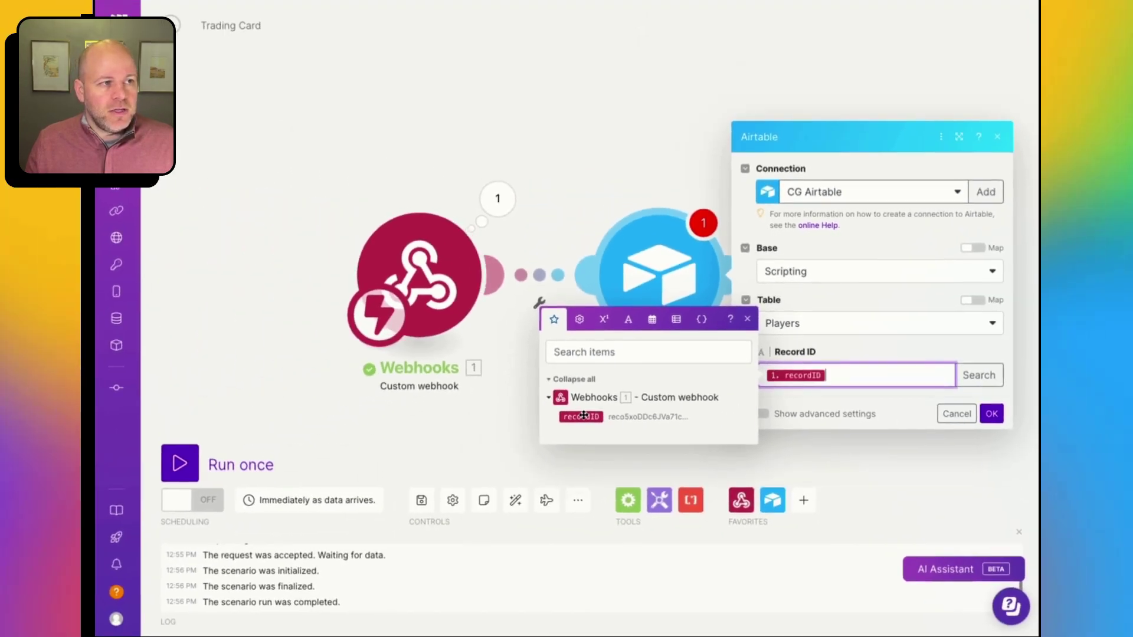
left_click(943, 353)
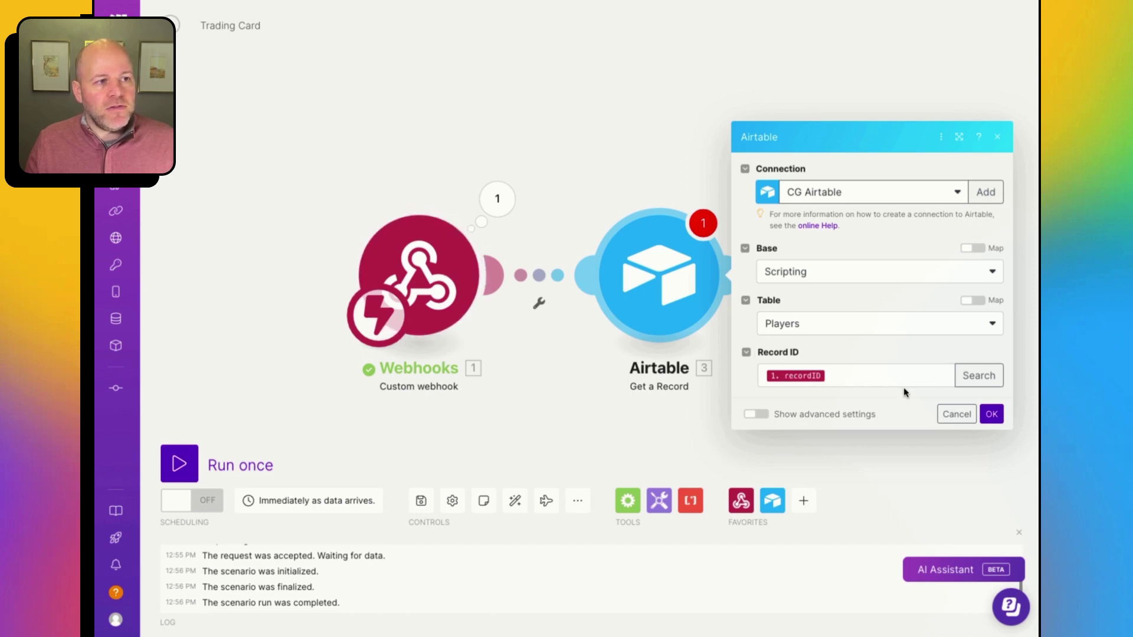
left_click(991, 414)
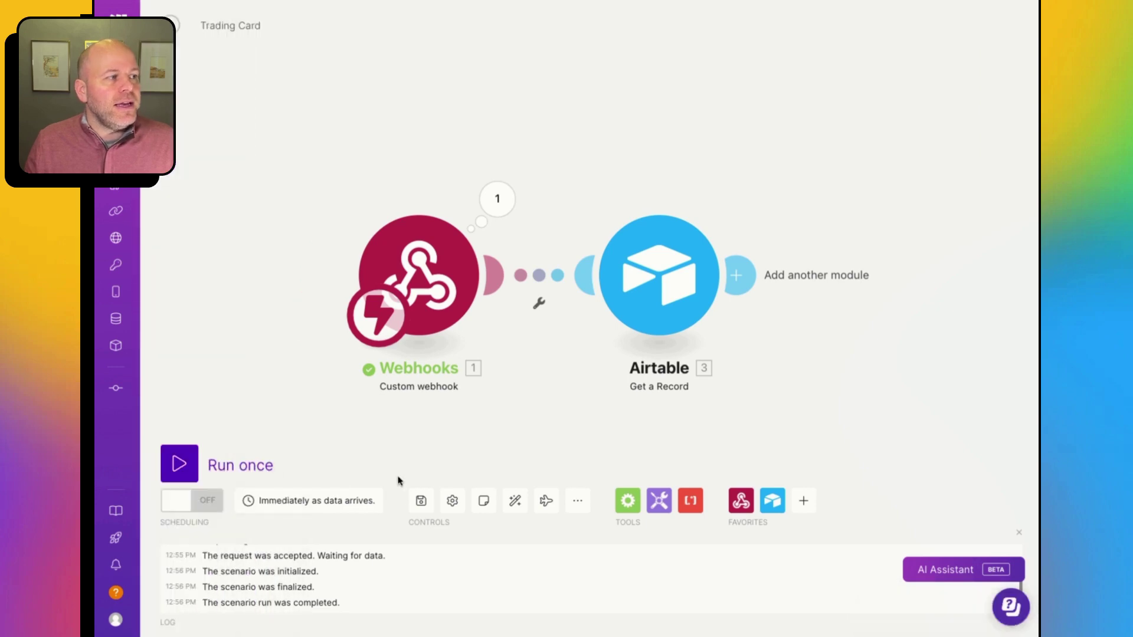
left_click(181, 466)
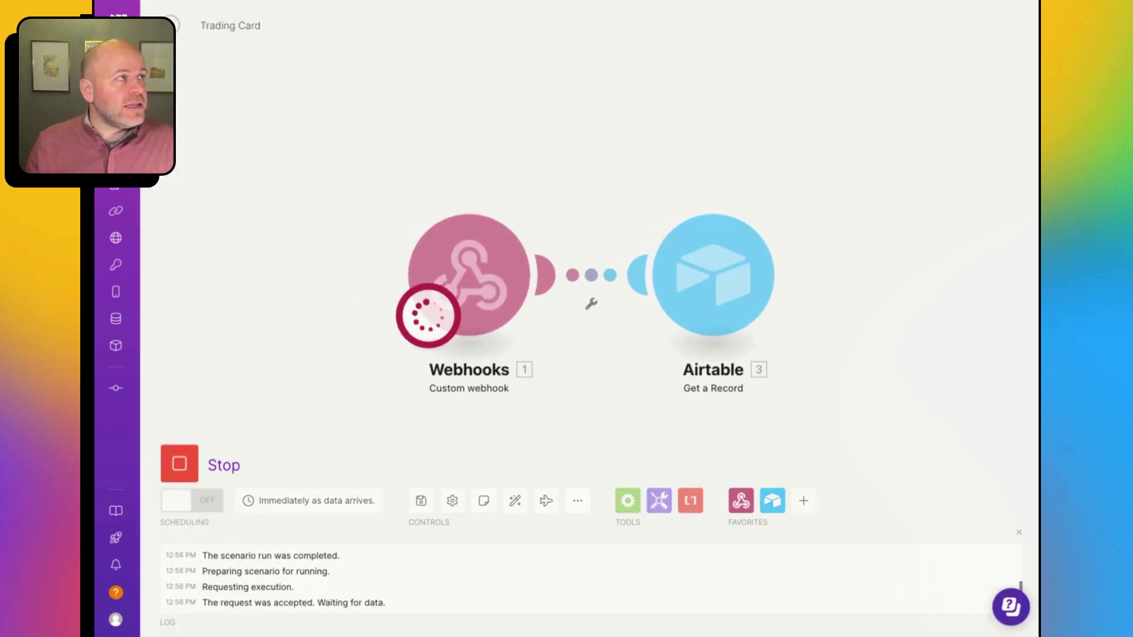
left_click(177, 1)
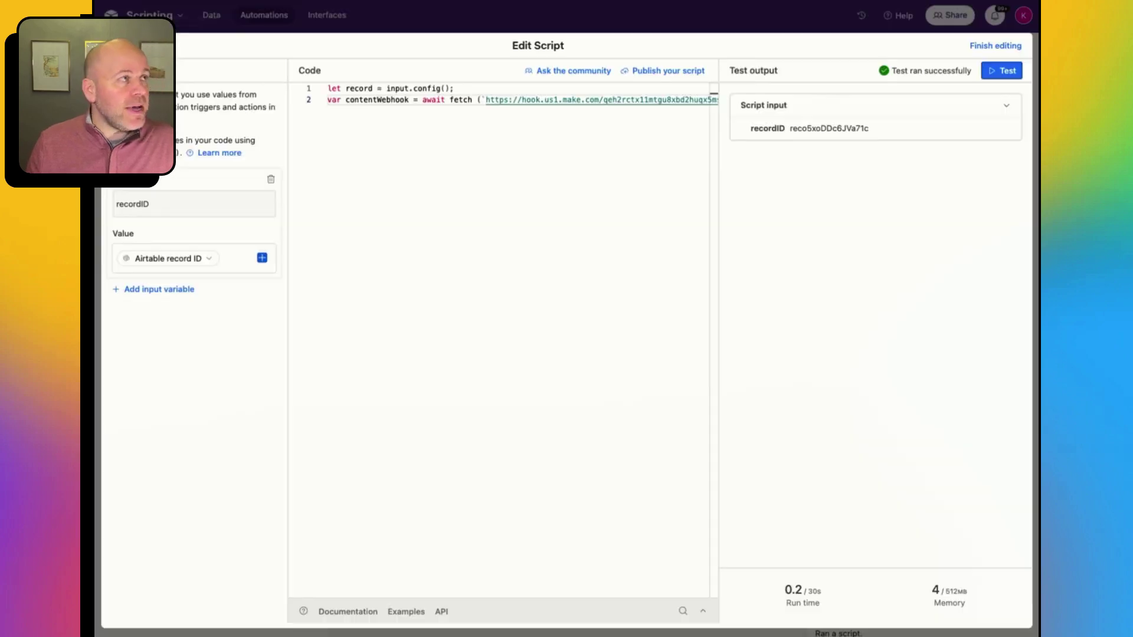
Finish the script, switch the Send Data to Make.com automation on, and open the player's interface
left_click(1009, 52)
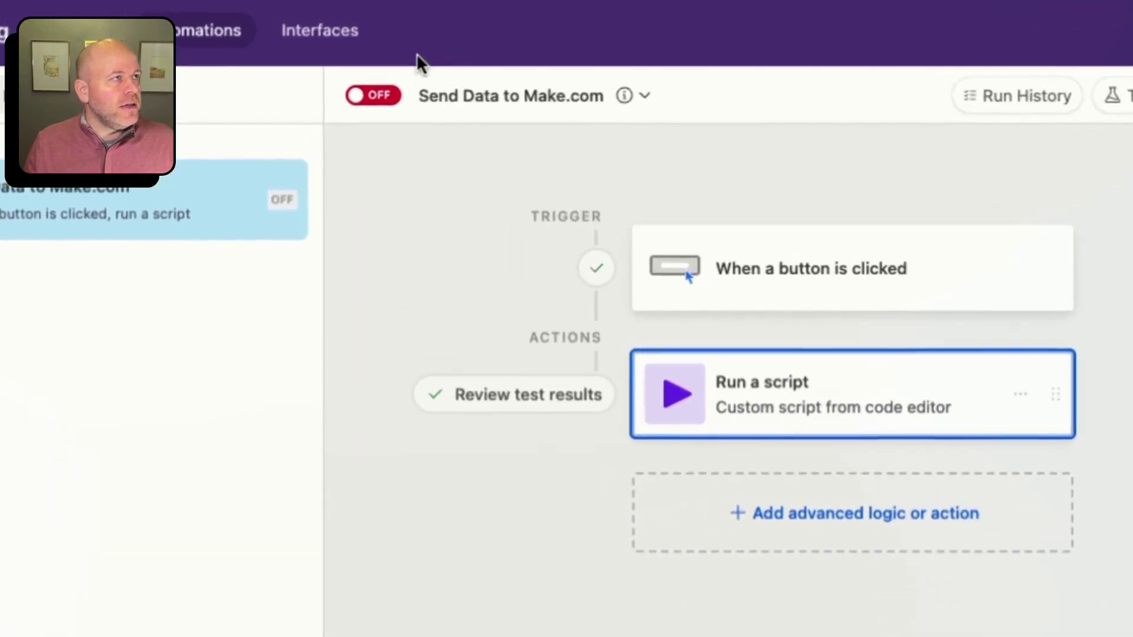
left_click(372, 97)
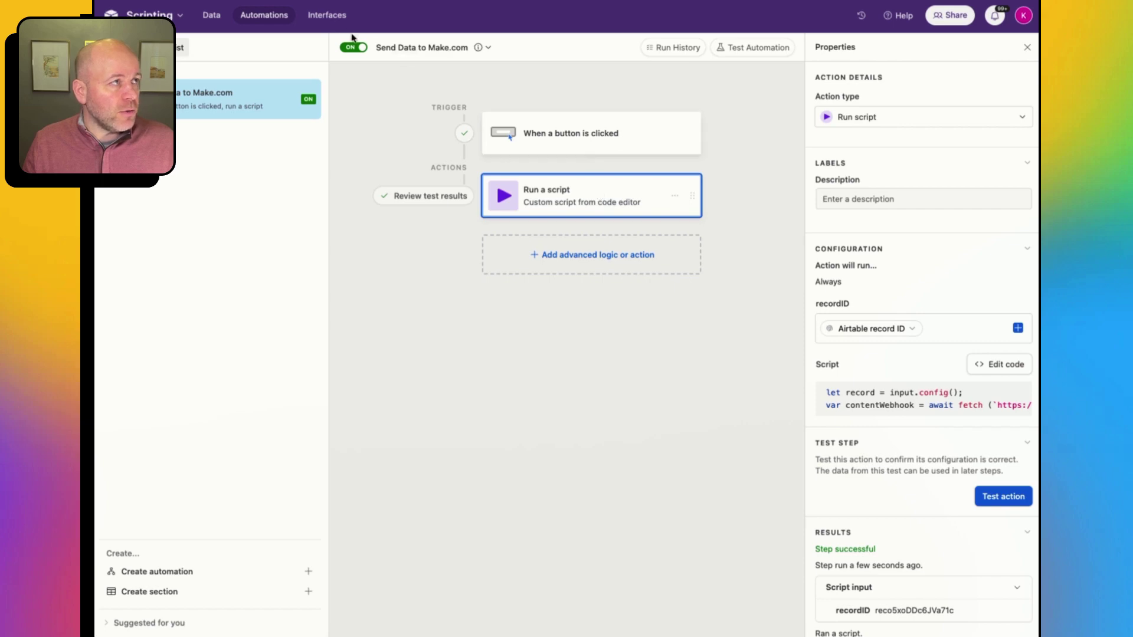
left_click(330, 16)
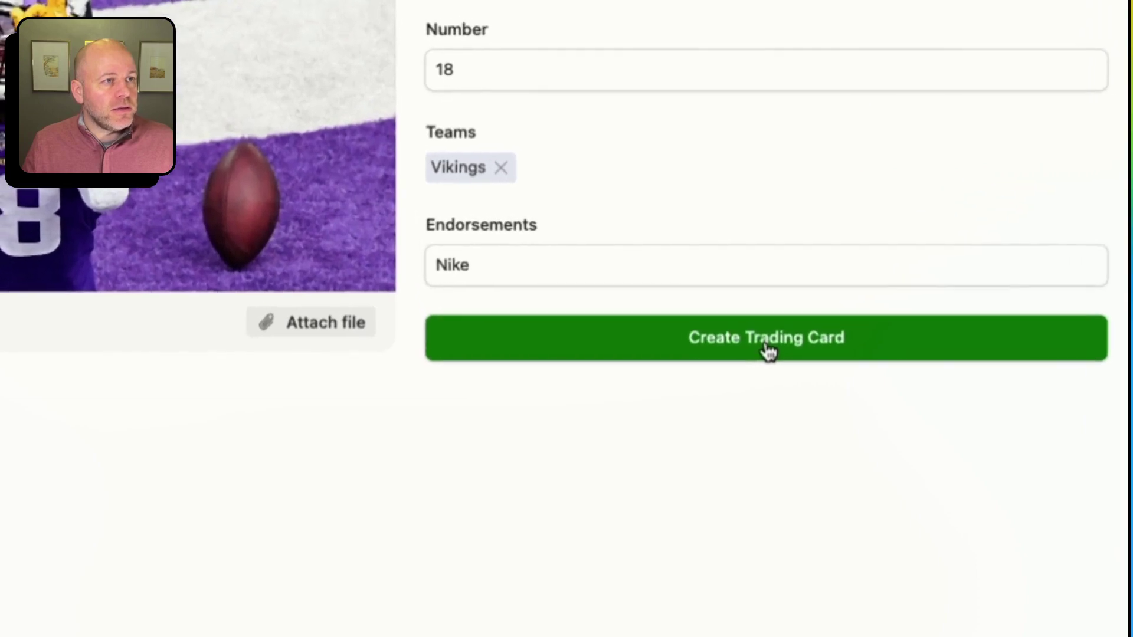
Press Create Trading Card on the player's interface page to trigger the Make run
left_click(857, 281)
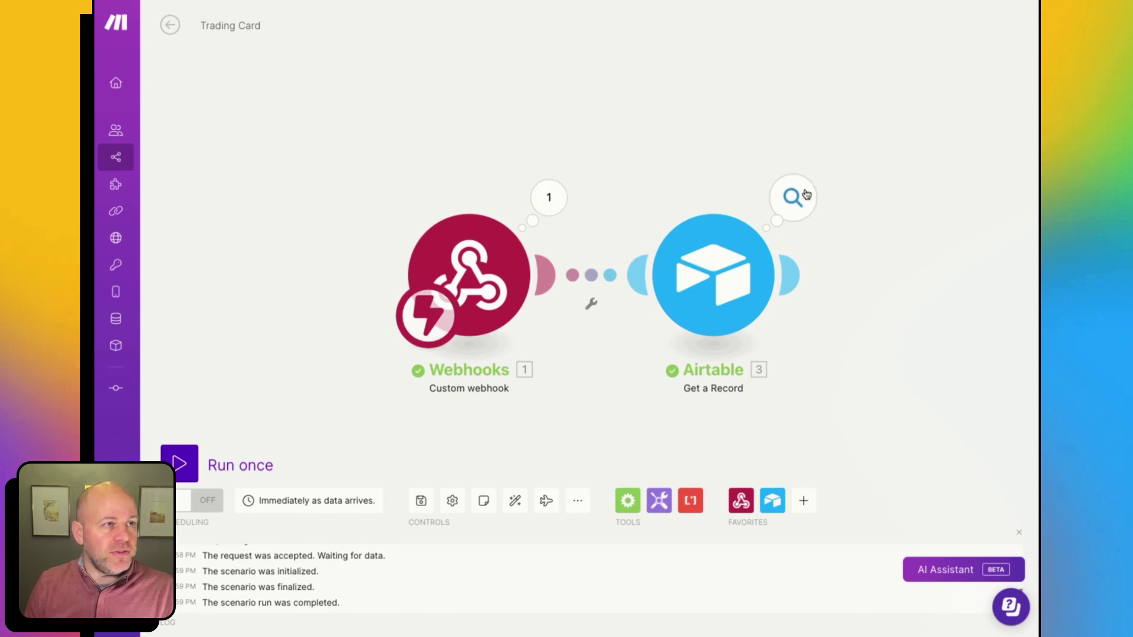
Check the recordID the webhook received in the run
left_click(551, 198)
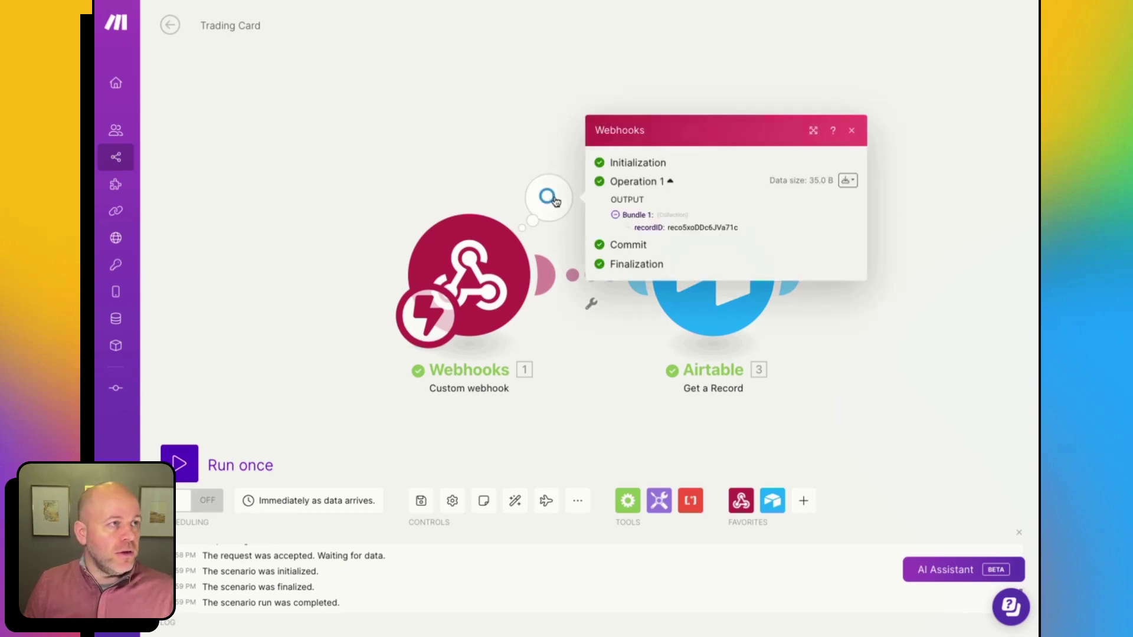
left_click_drag(744, 235, 703, 228)
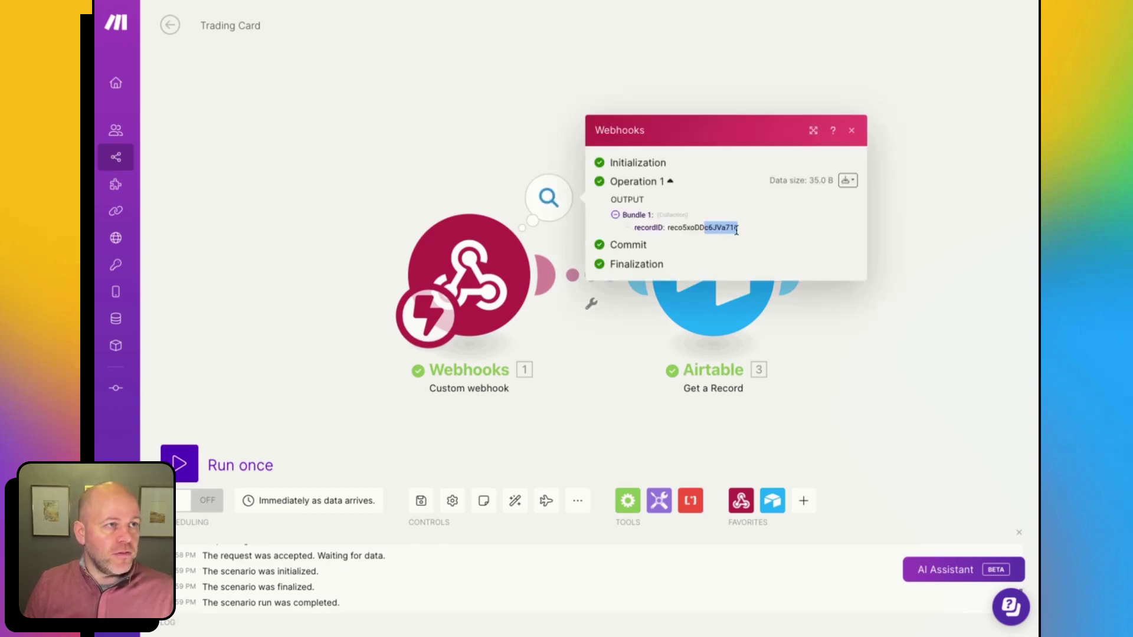
left_click(926, 234)
Inspect Get a Record's output: Number 18, player name, Endorsements Nike, and the picture URL
left_click(773, 209)
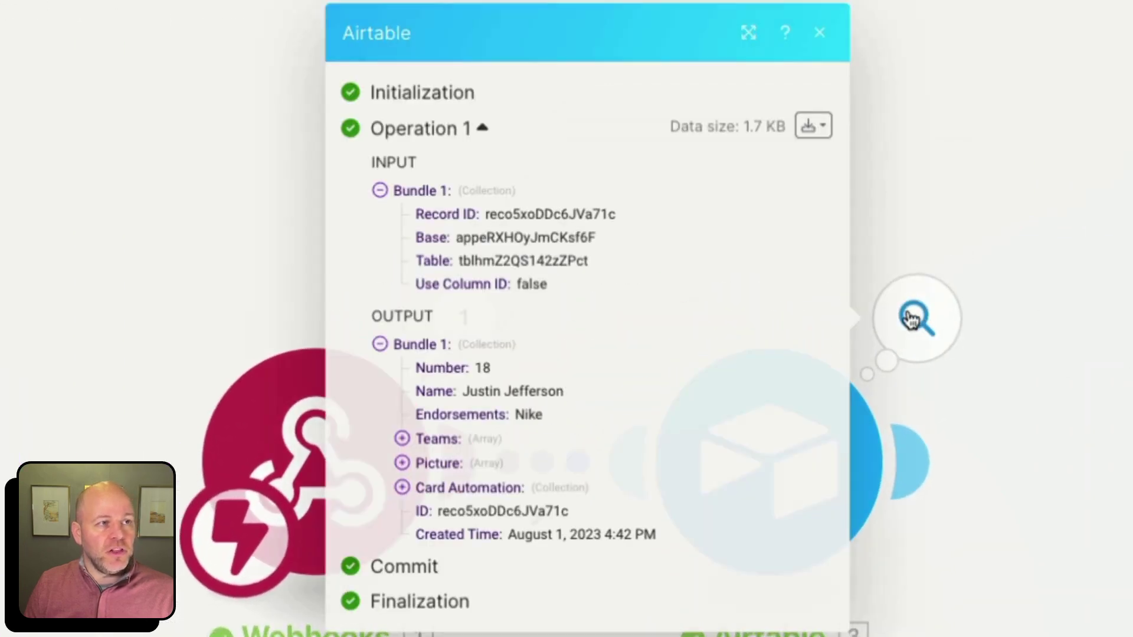
double_click(483, 369)
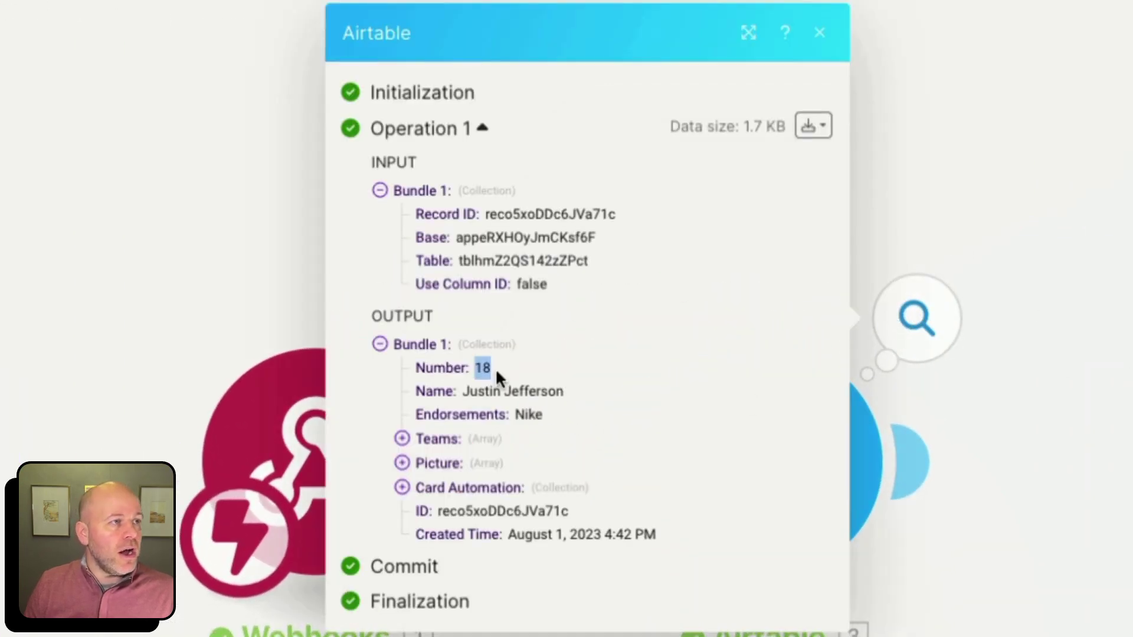
left_click_drag(479, 392, 614, 388)
left_click(617, 387)
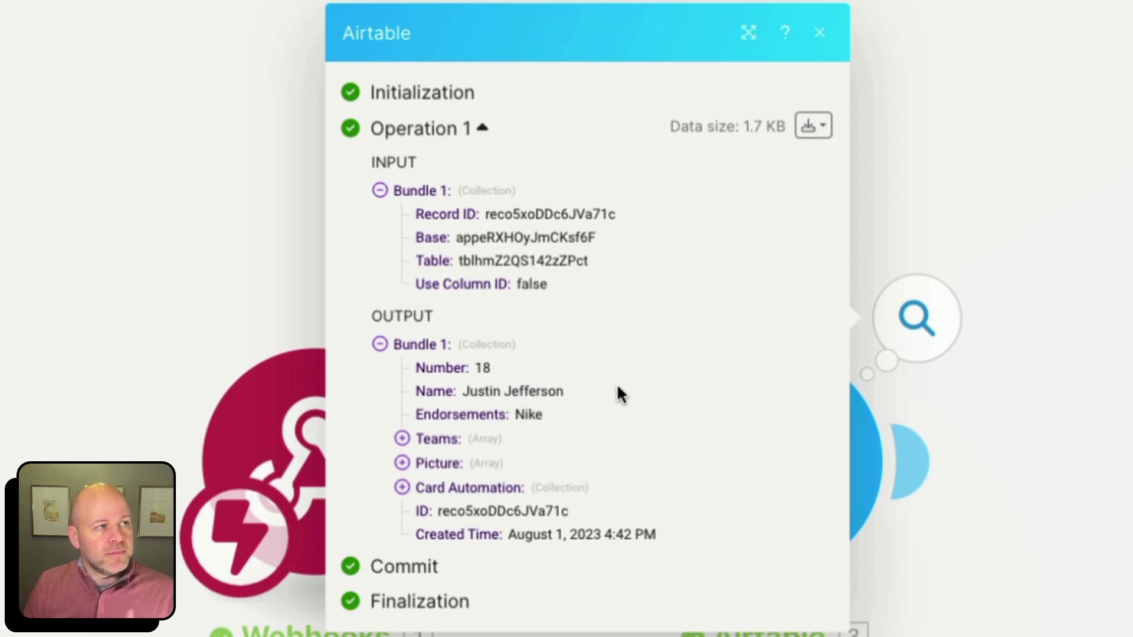
left_click_drag(530, 413, 630, 411)
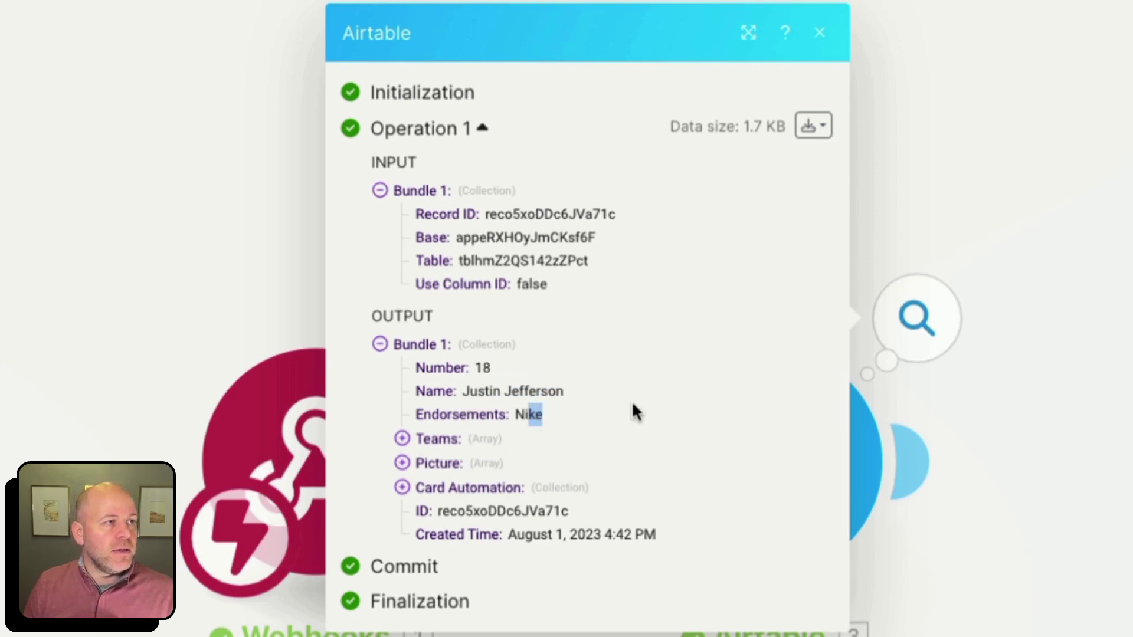
left_click(635, 412)
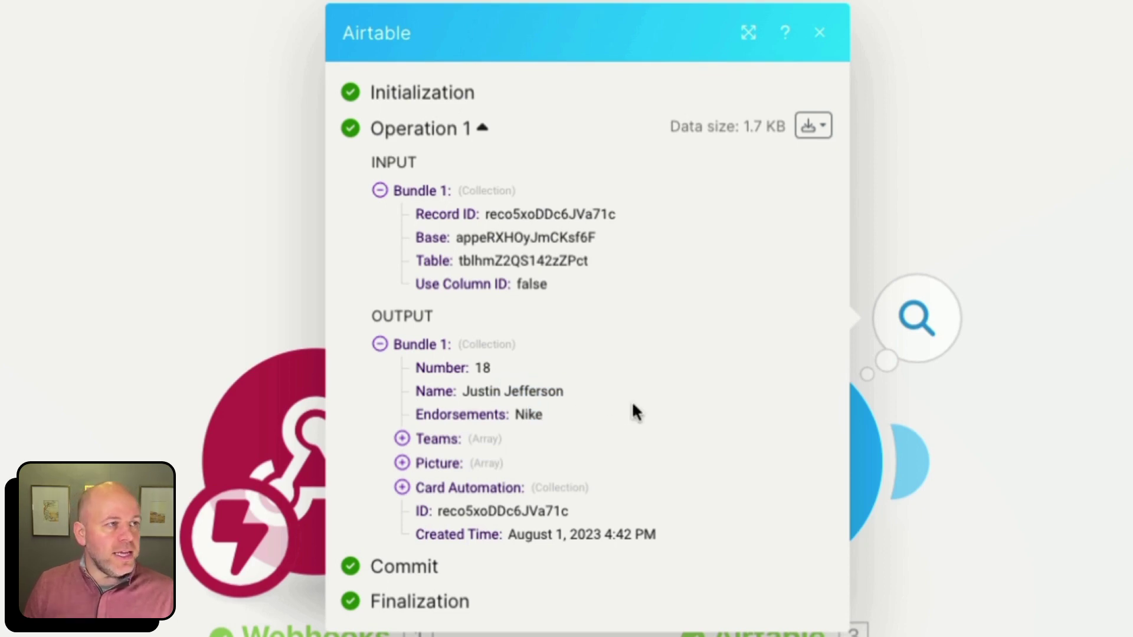
left_click(403, 465)
left_click(424, 476)
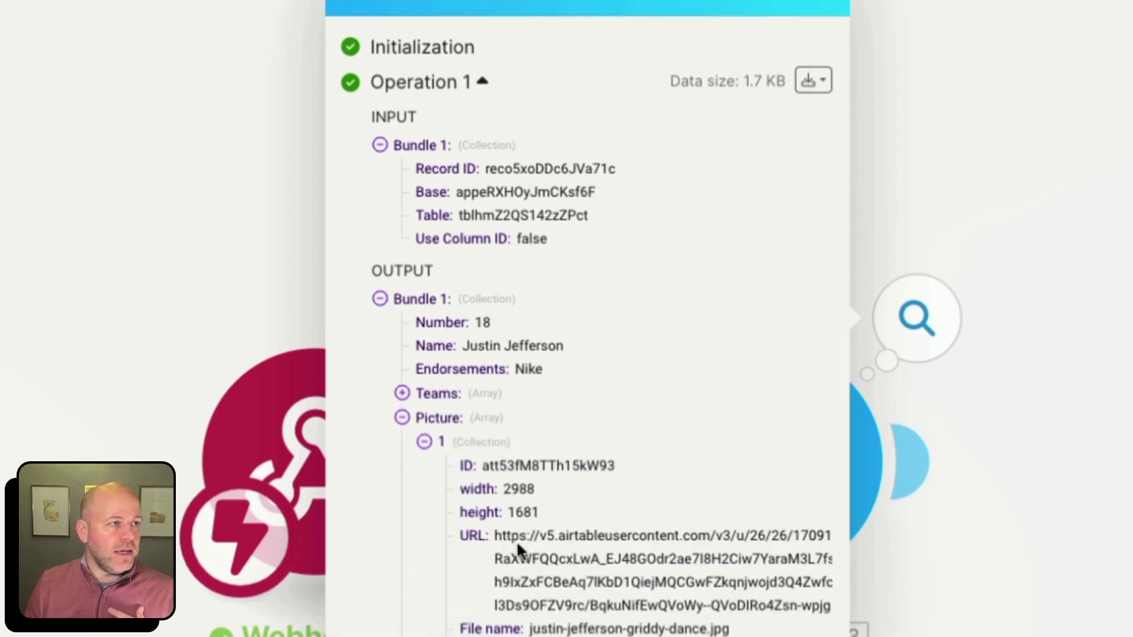
left_click_drag(496, 536, 811, 583)
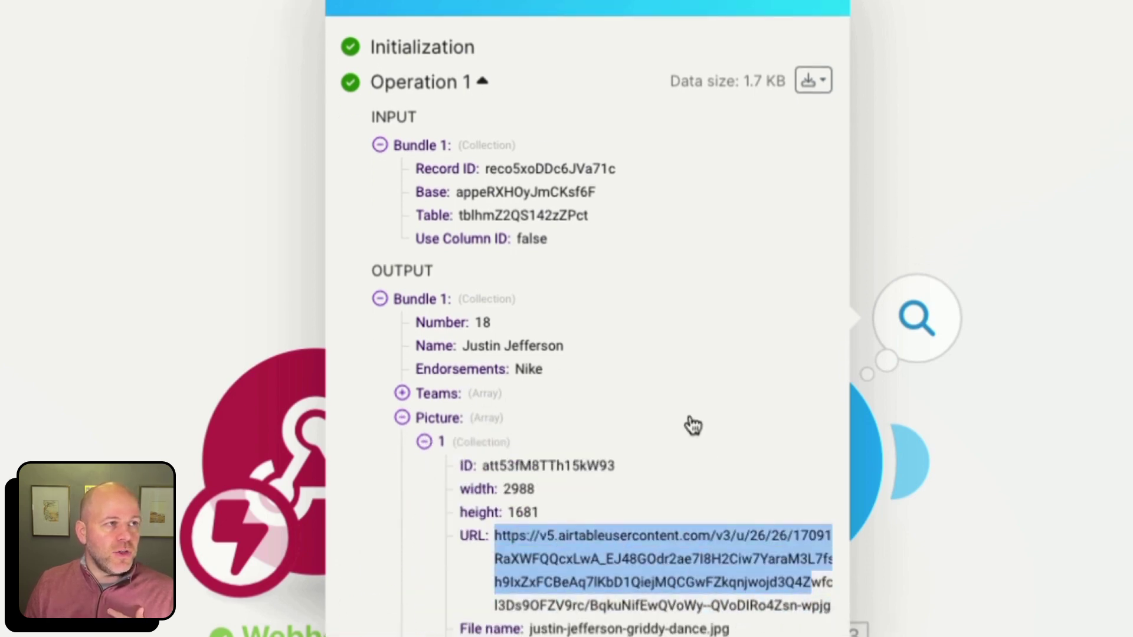